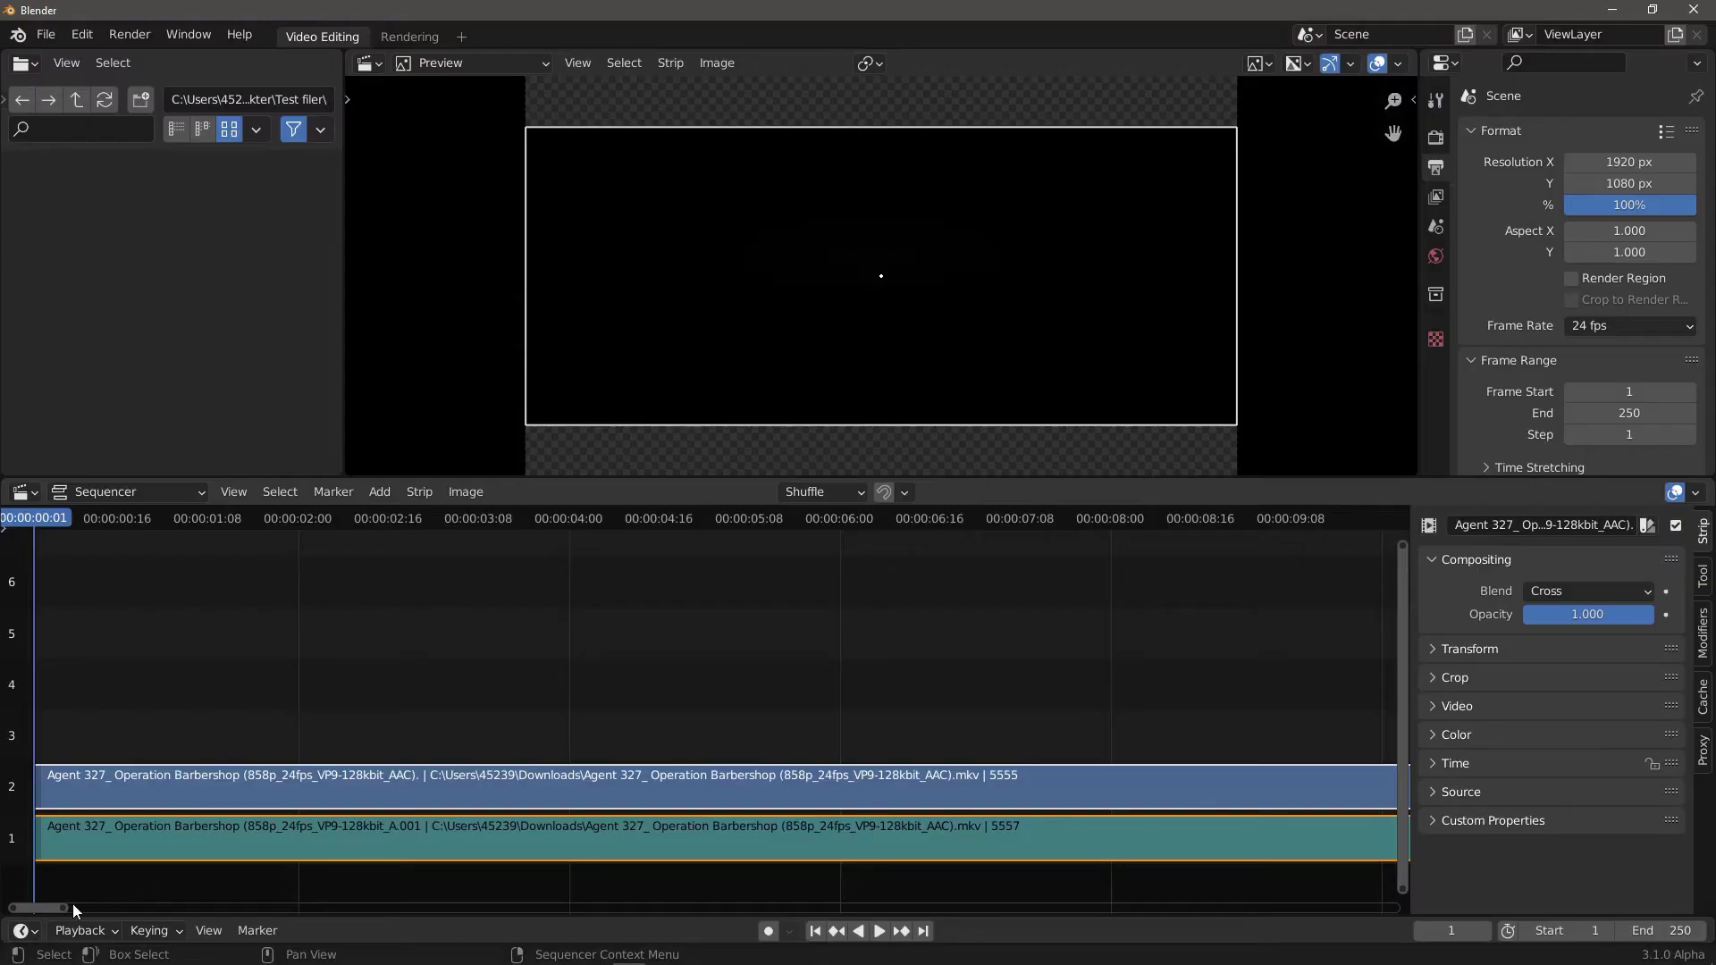
Step: Scrub and play the timeline, then set the scene frame range to the strips, ending at 5557
left_click_drag(66, 904, 360, 885)
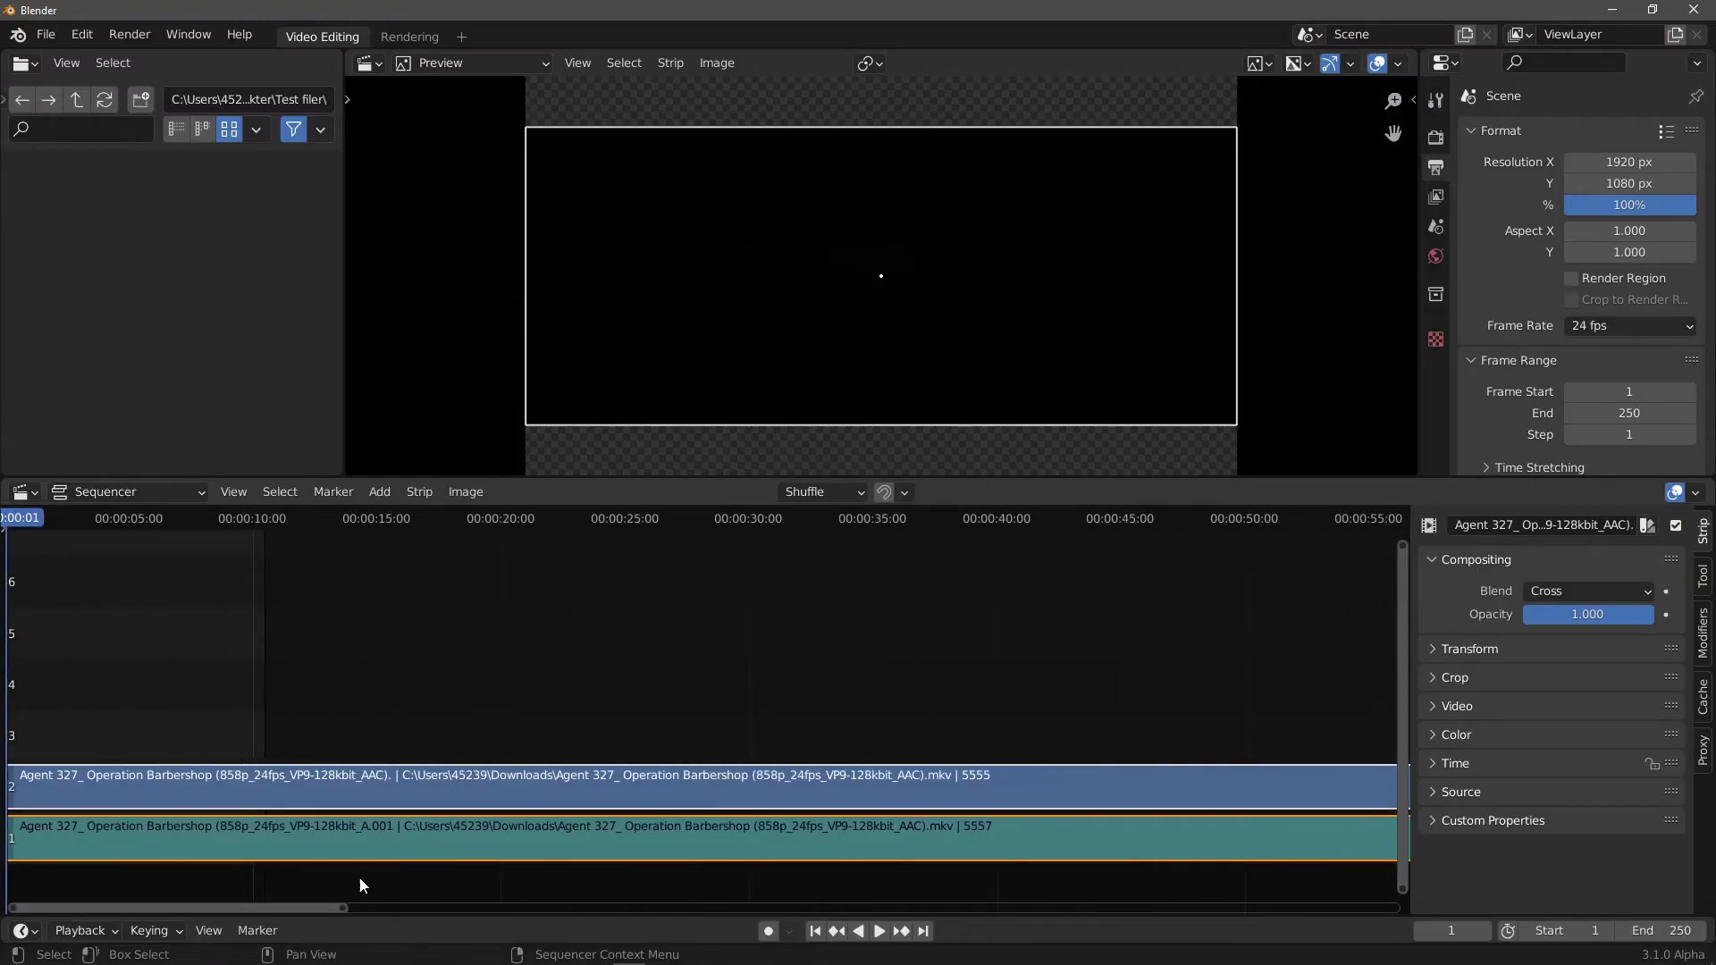
left_click(238, 516)
key("space")
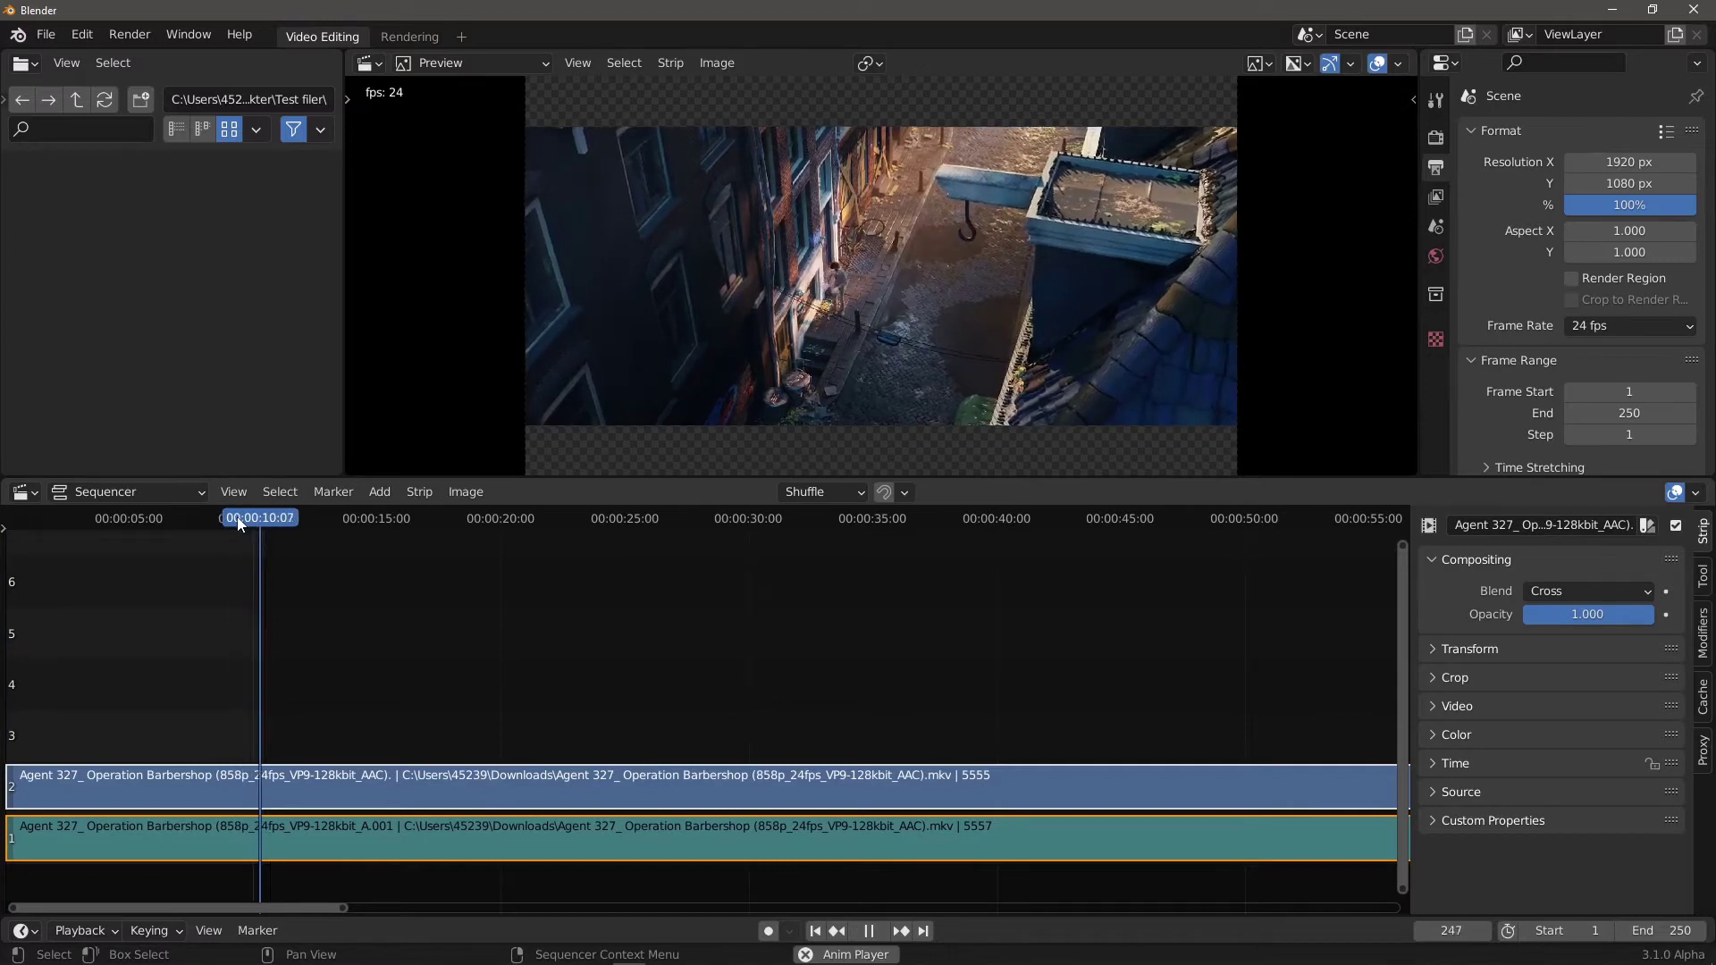
key("space")
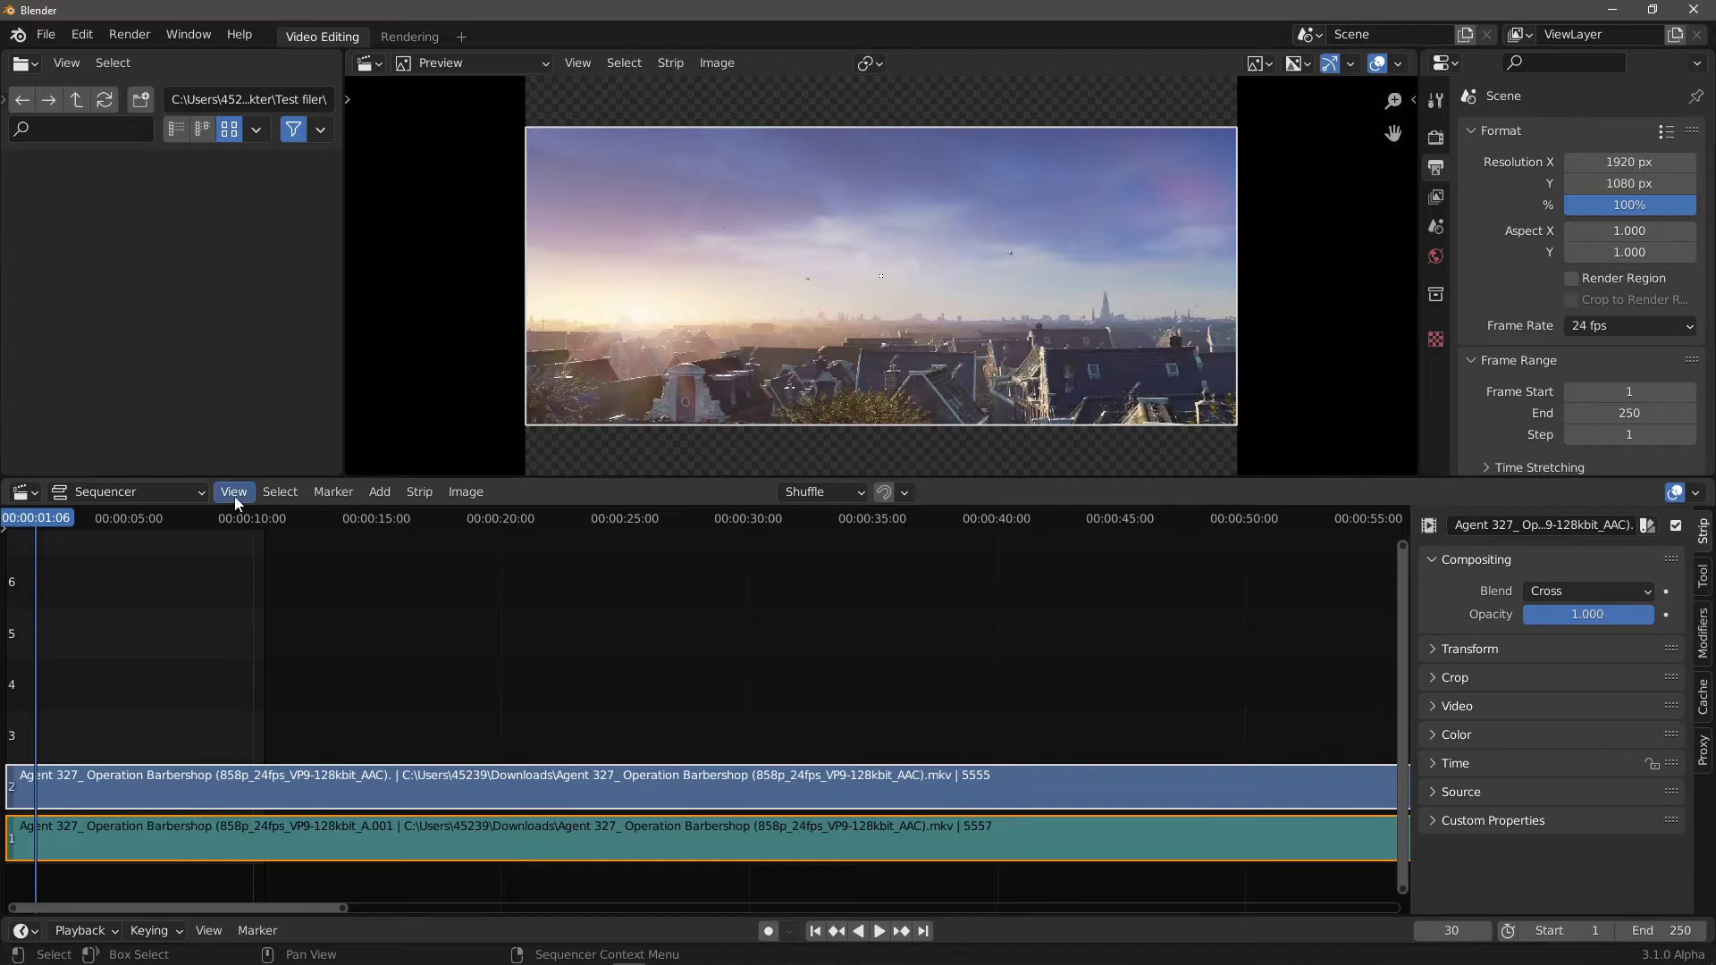
left_click(234, 495)
mouse_move(303, 767)
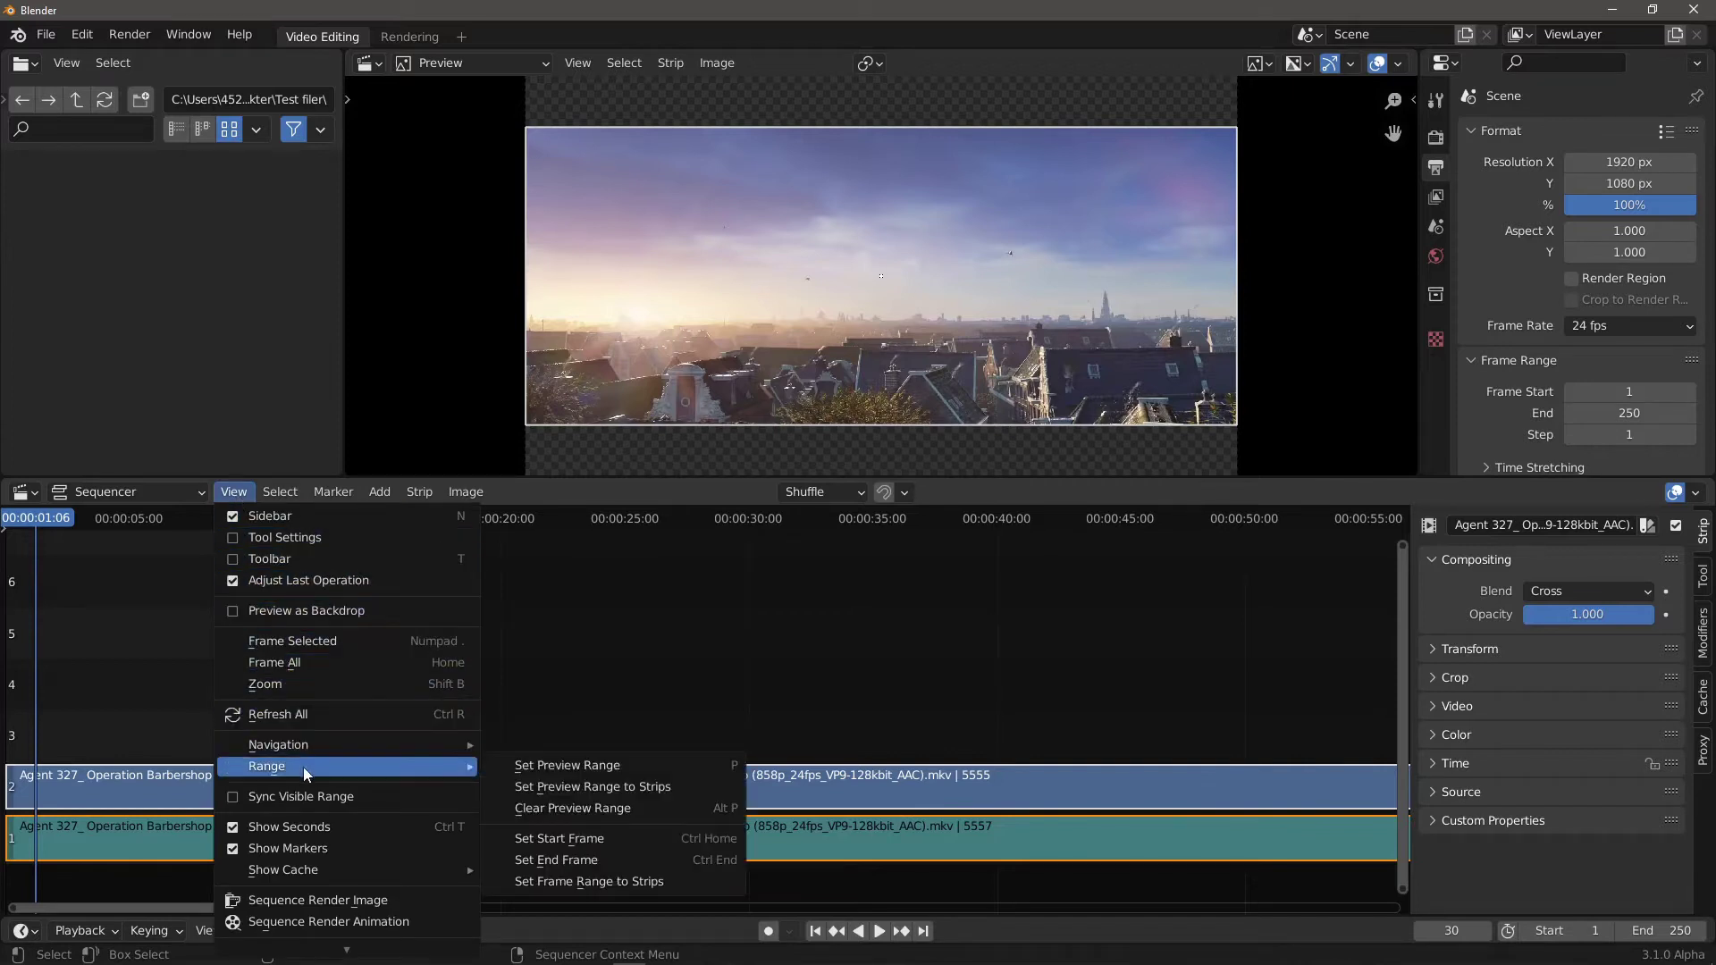
left_click(556, 877)
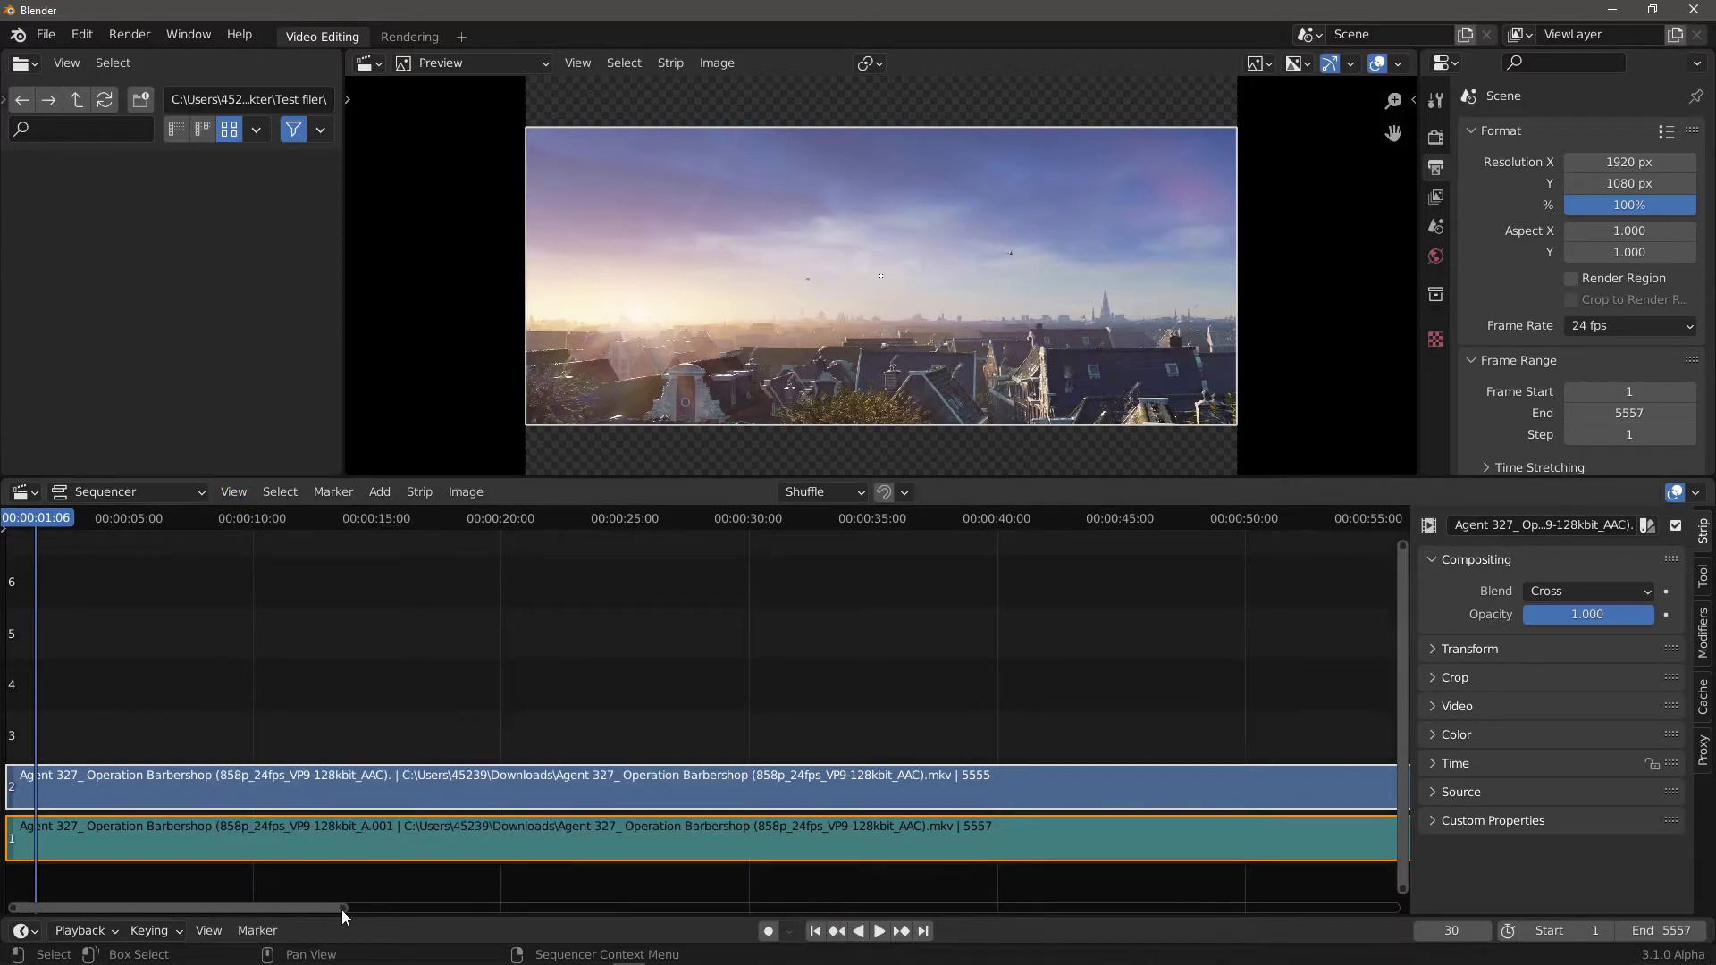
left_click_drag(342, 909, 1472, 888)
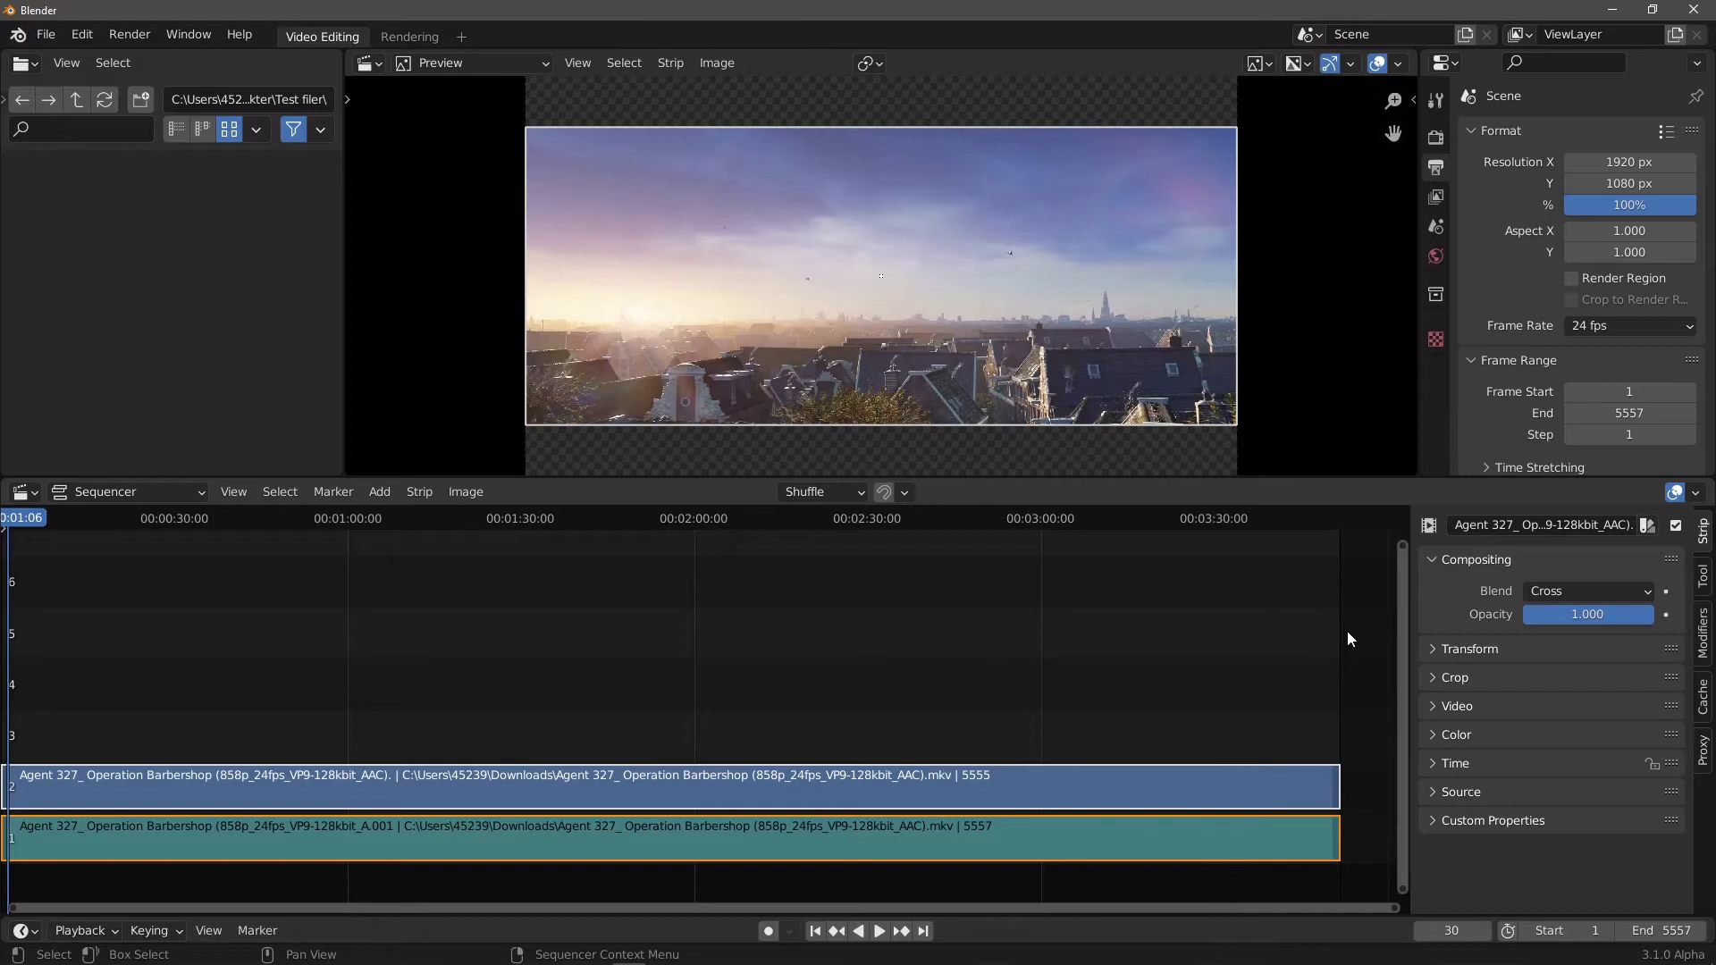
Step: Turn on strip thumbnails and set the sequencer's Waveform Display to Waveforms On
left_click(1695, 493)
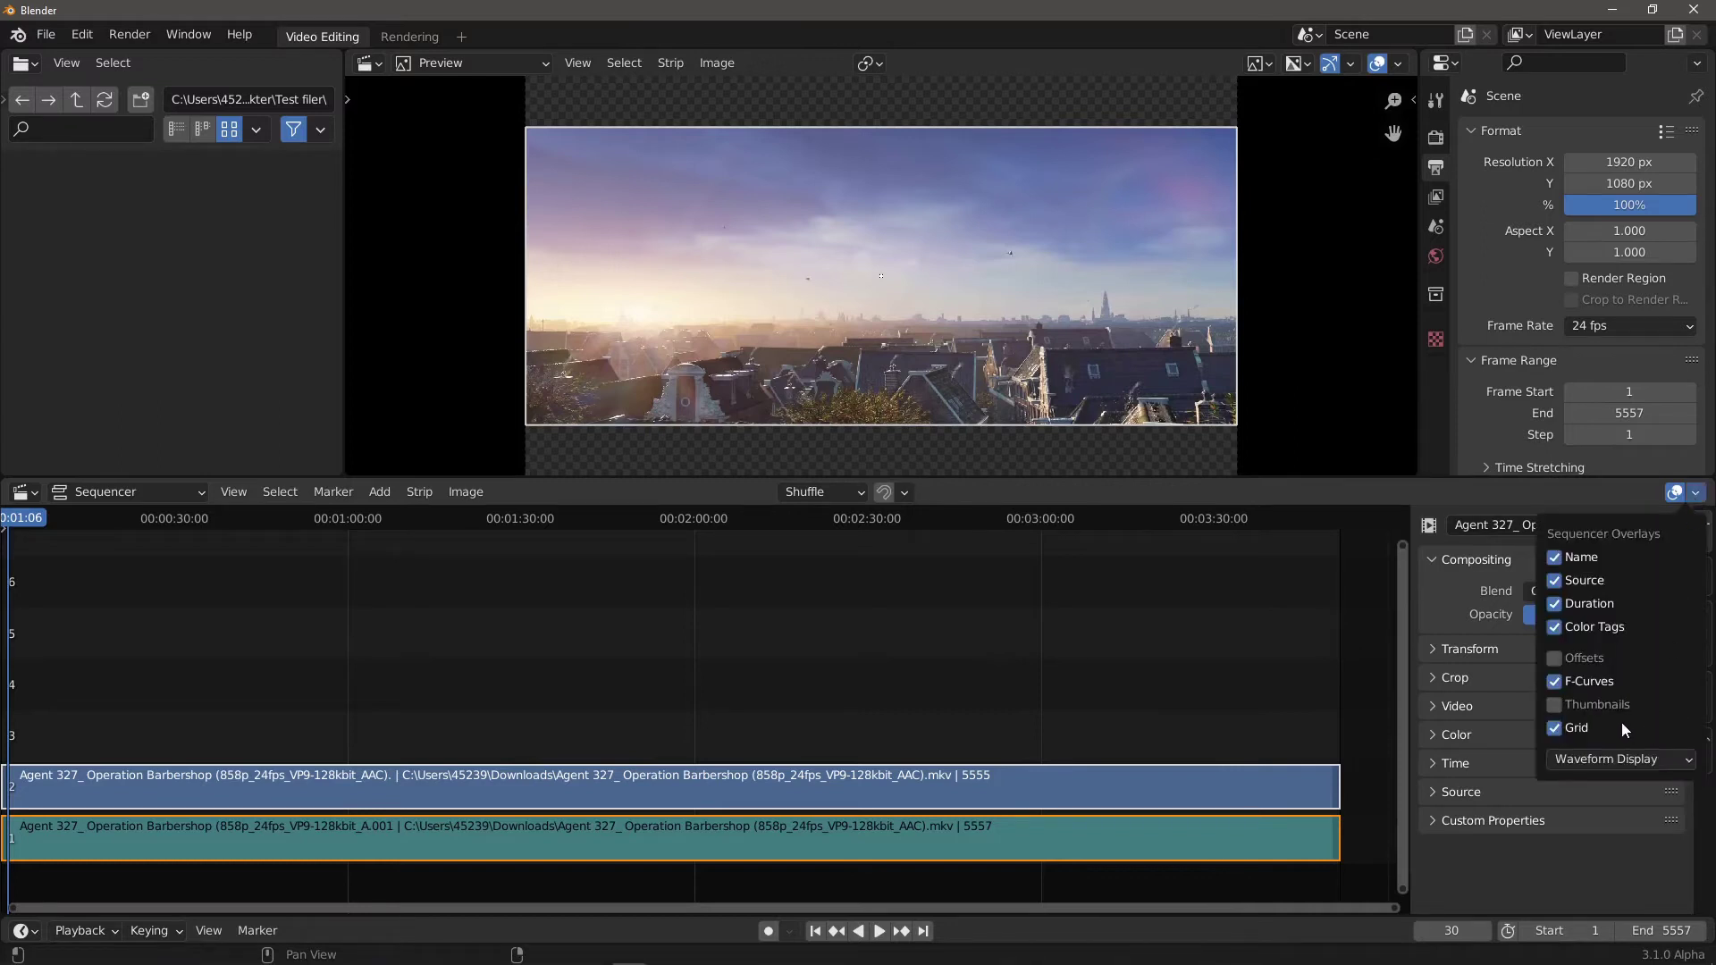
left_click(1559, 704)
left_click(1620, 760)
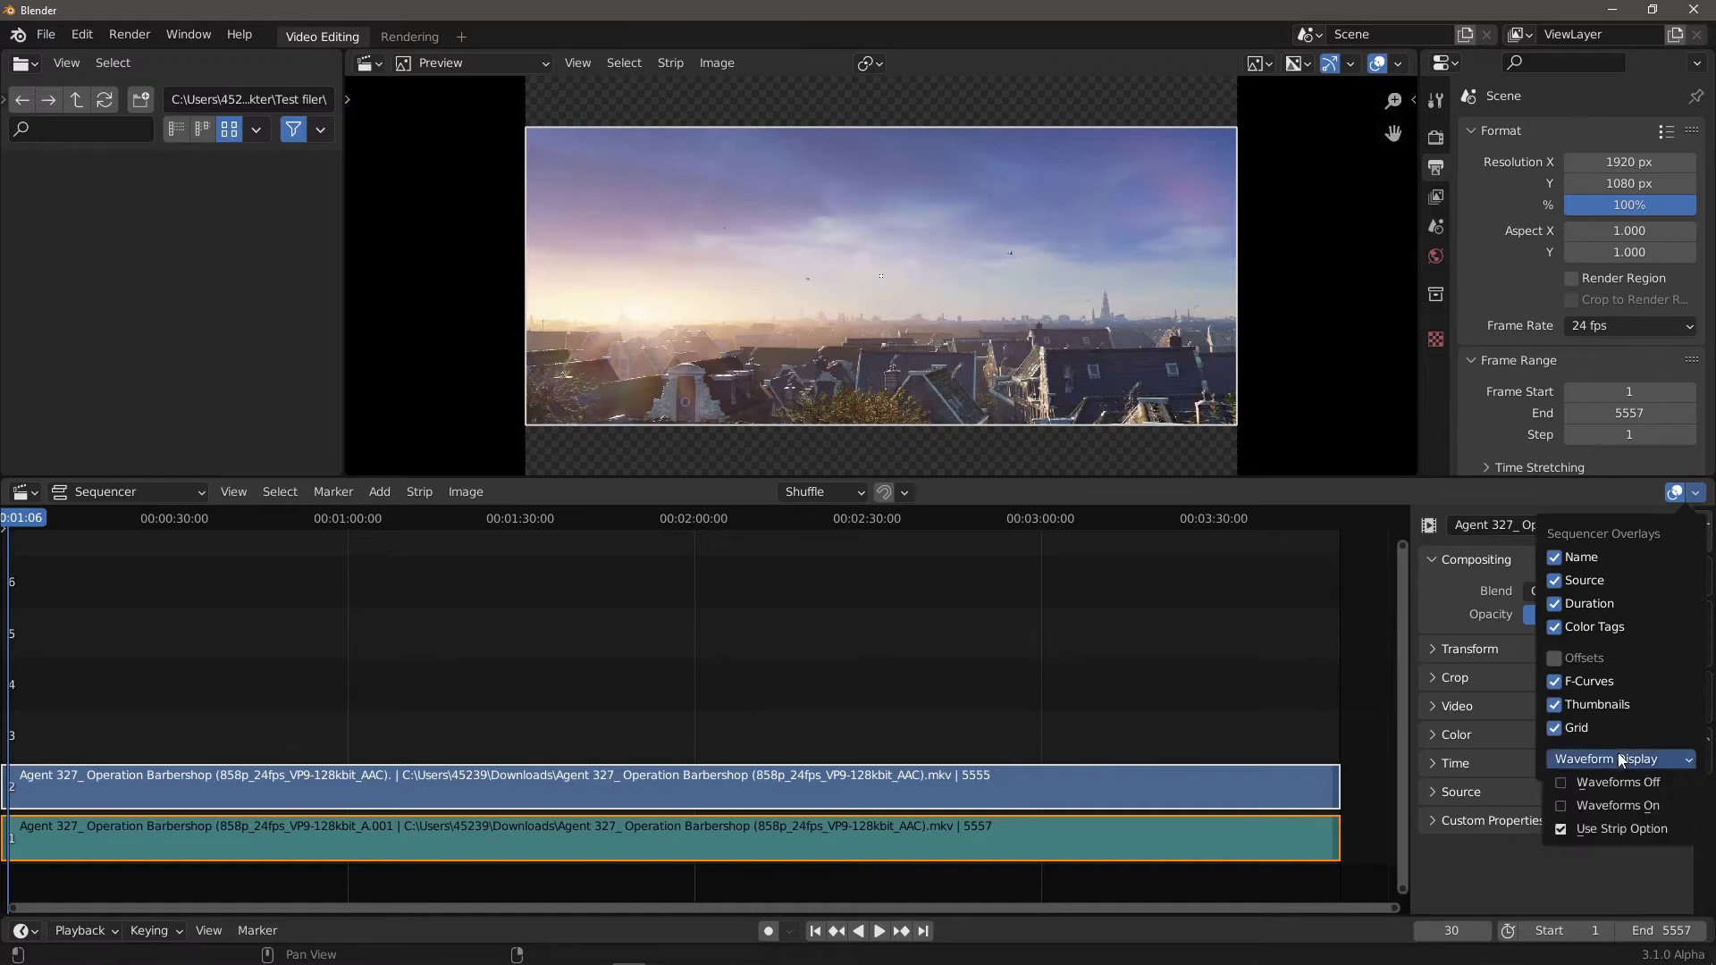
left_click(1601, 807)
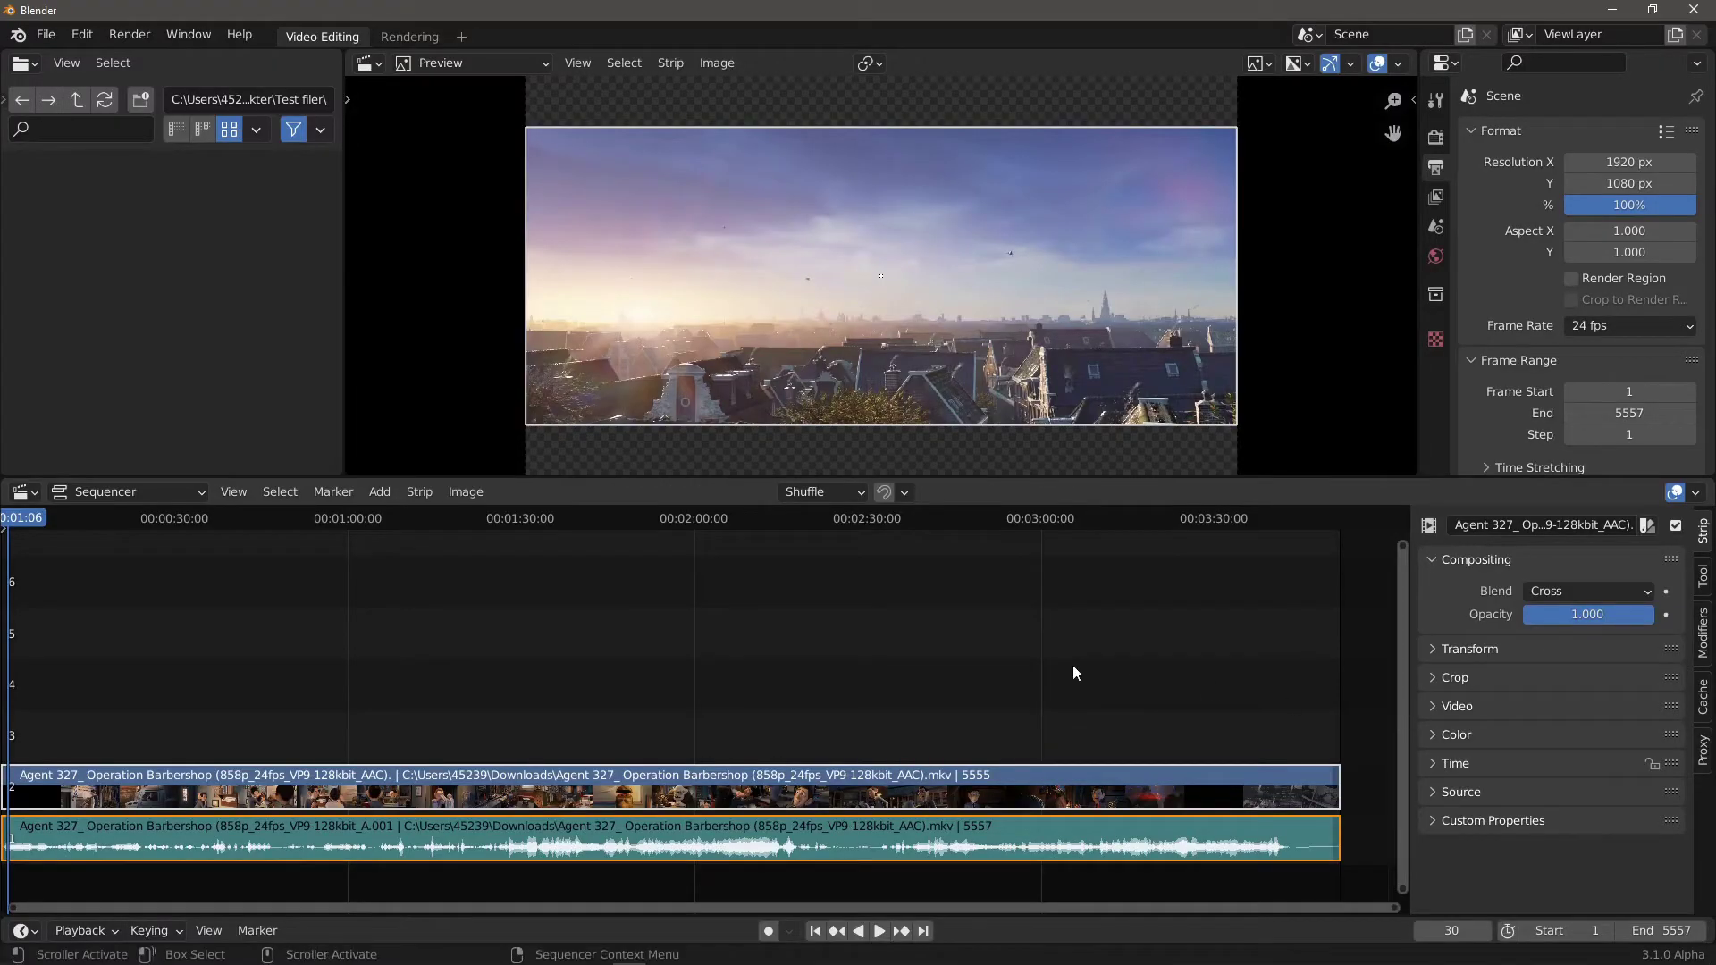
Step: Set the render size from the movie strip to 2048 × 858 and expand its Source panel
left_click(593, 790)
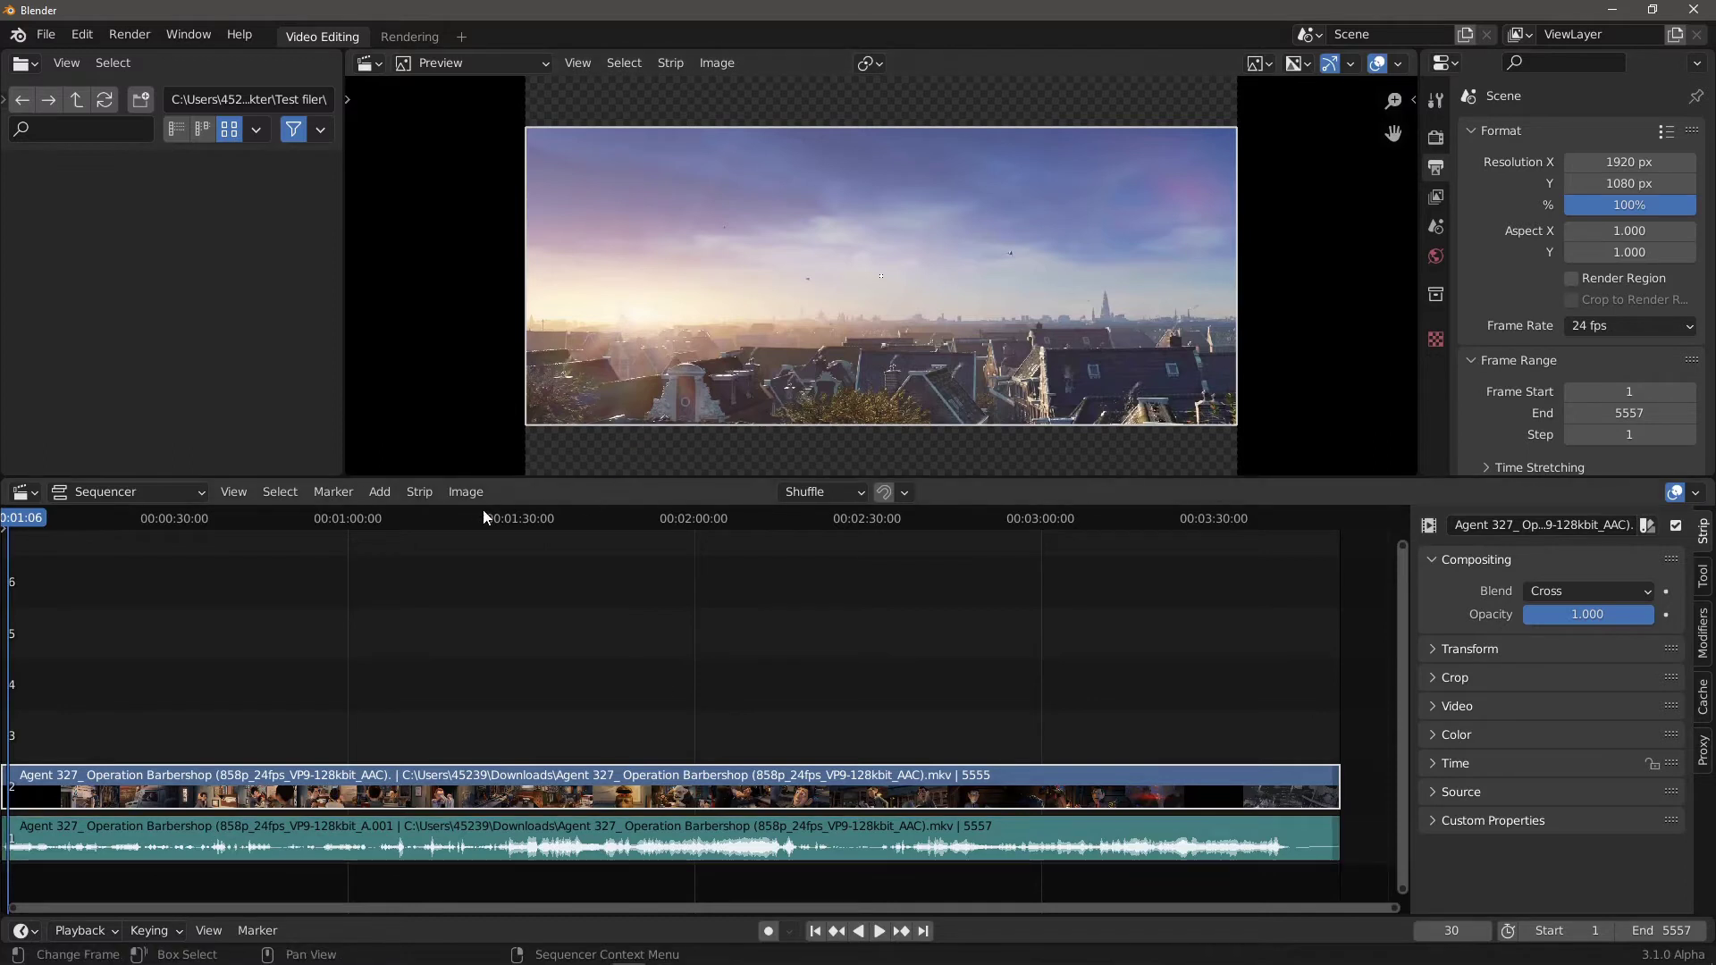
left_click(435, 490)
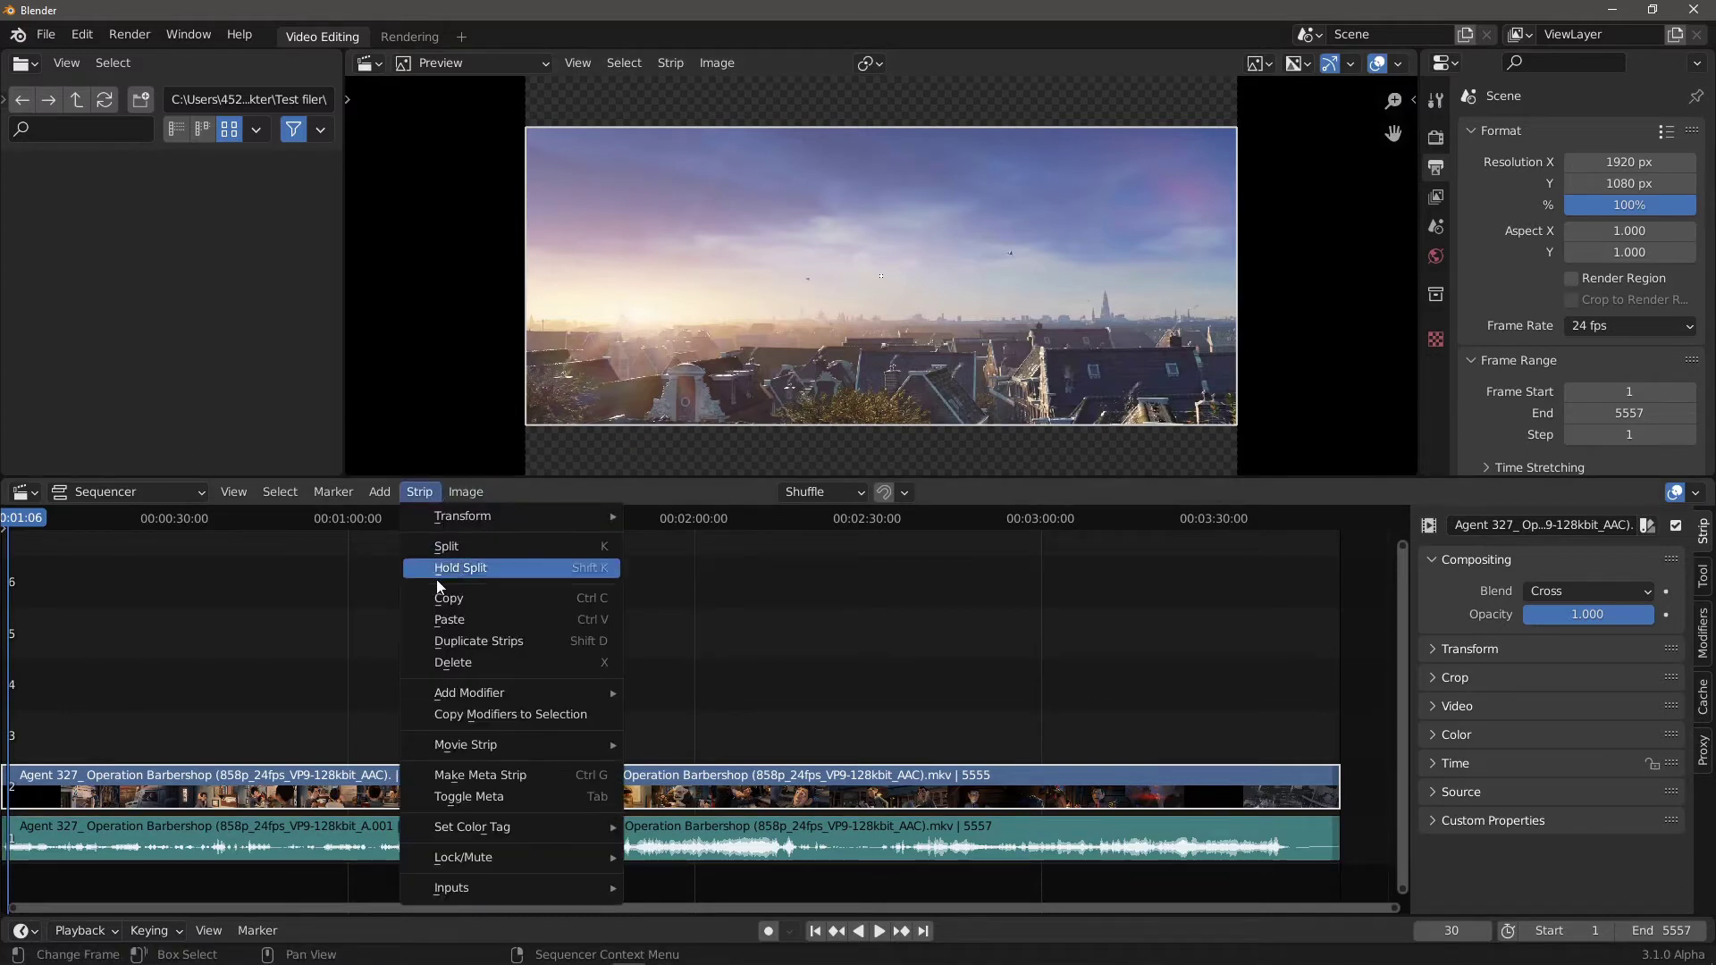
mouse_move(490, 747)
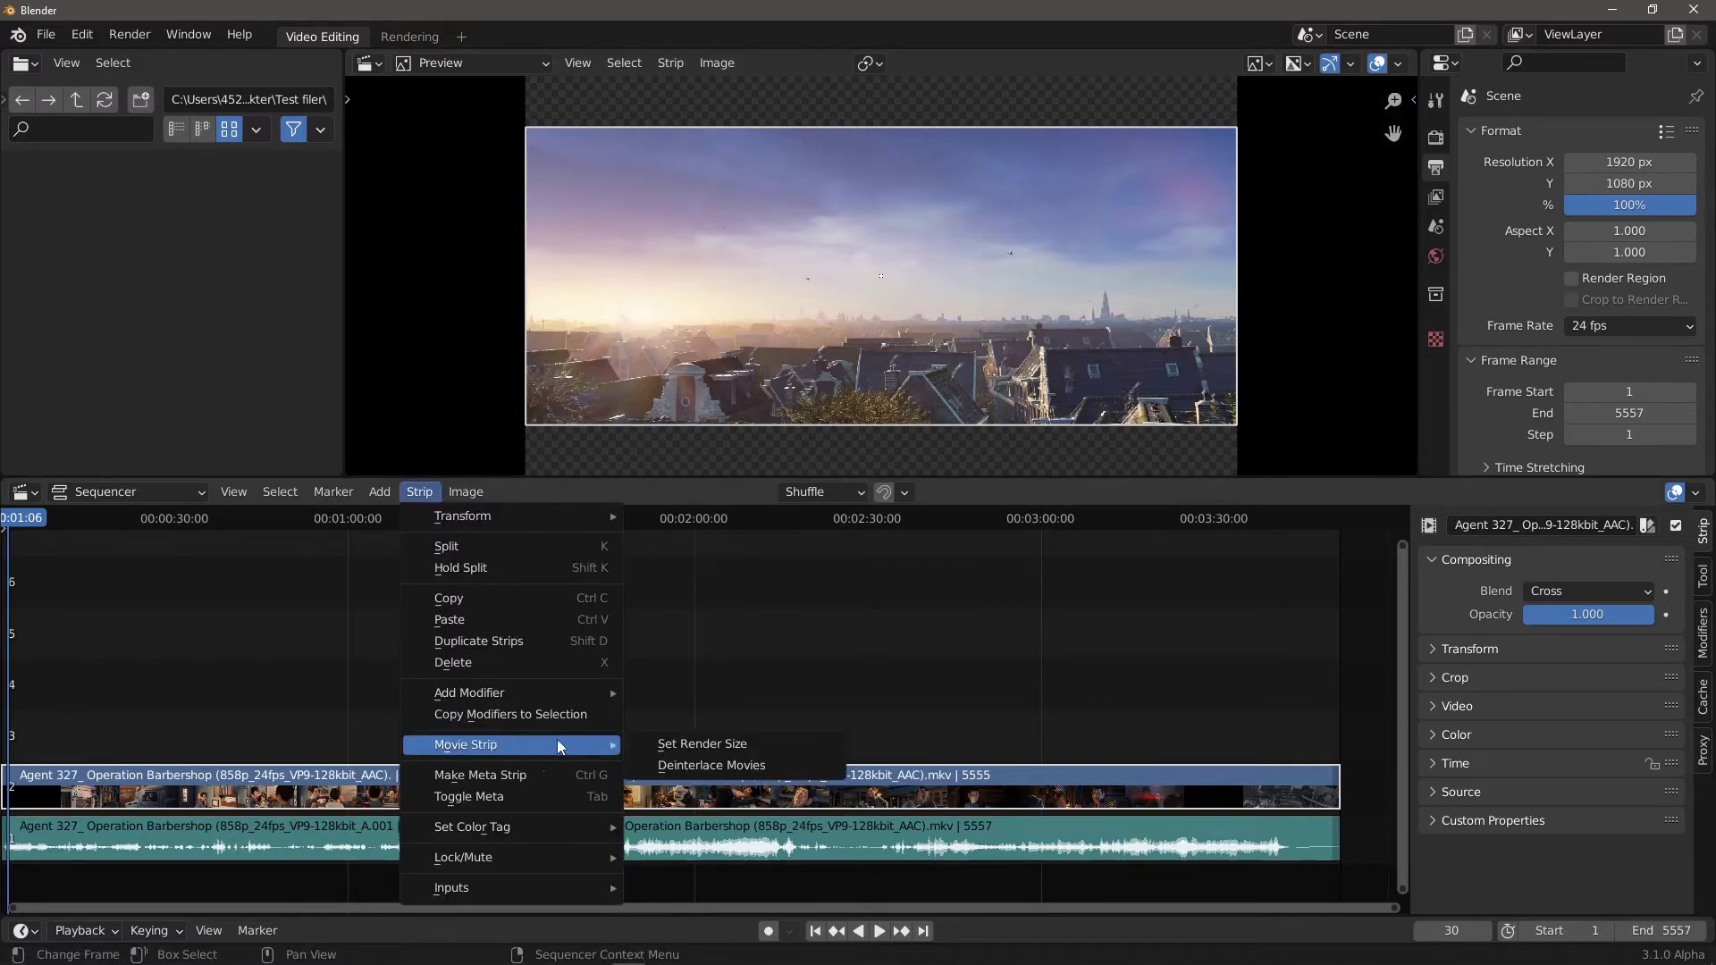
left_click(699, 743)
left_click(1434, 791)
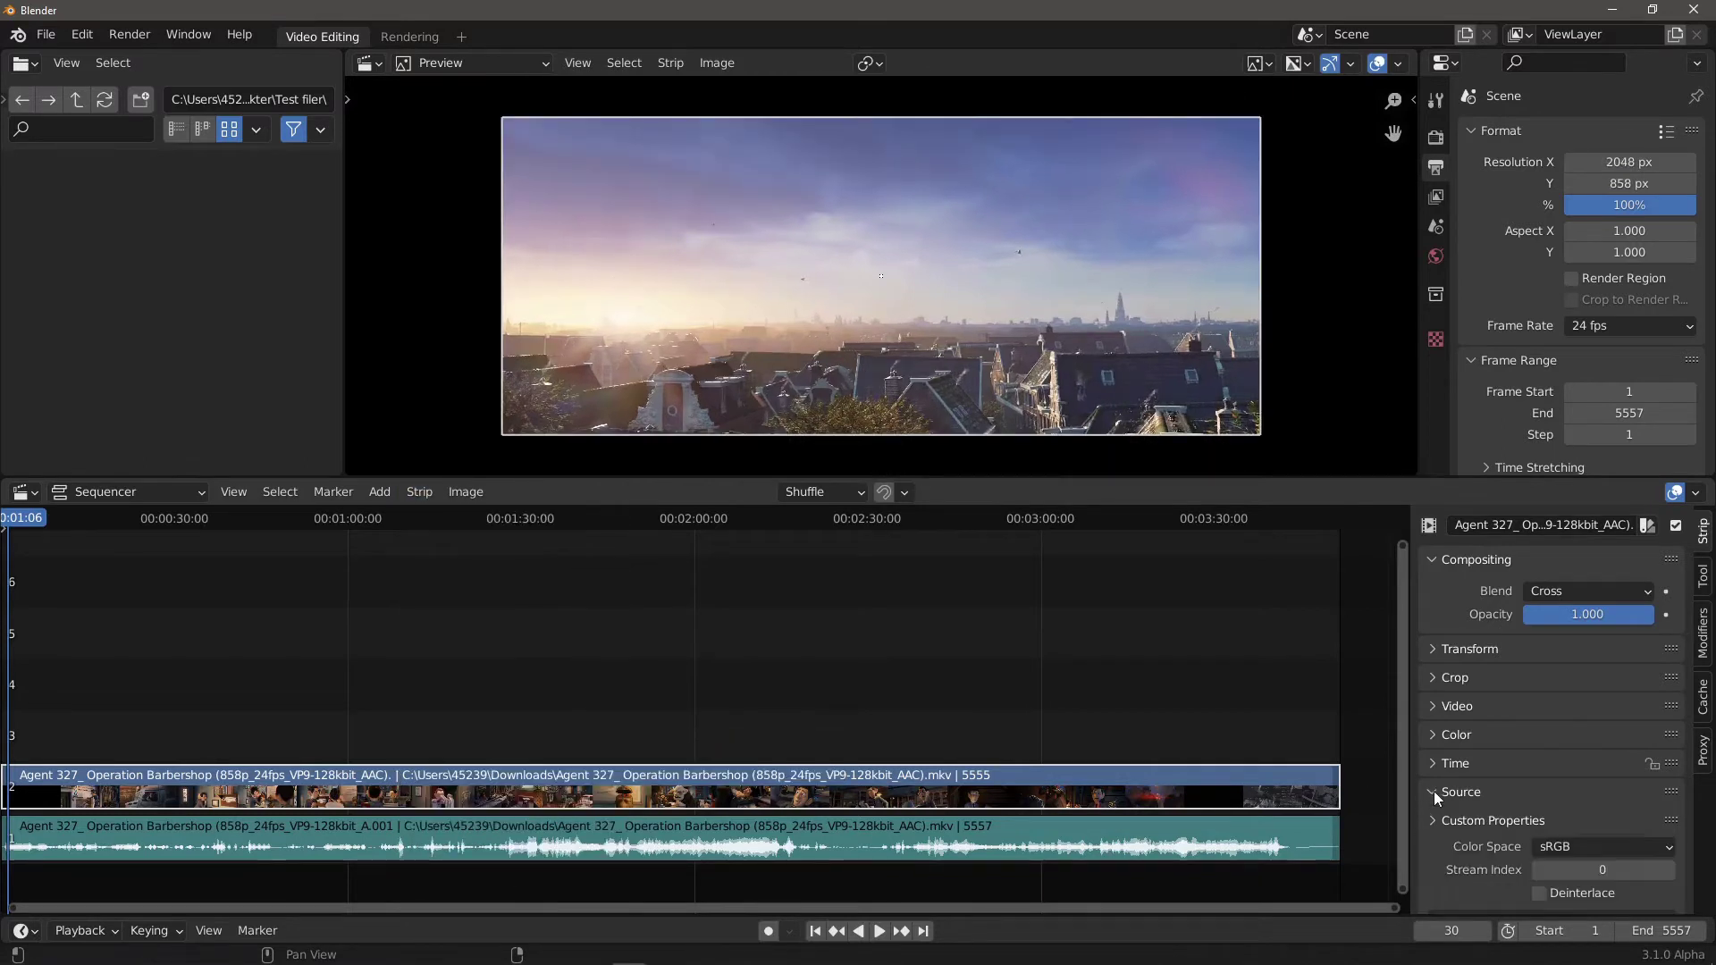
scroll(1514, 755, "down", 3)
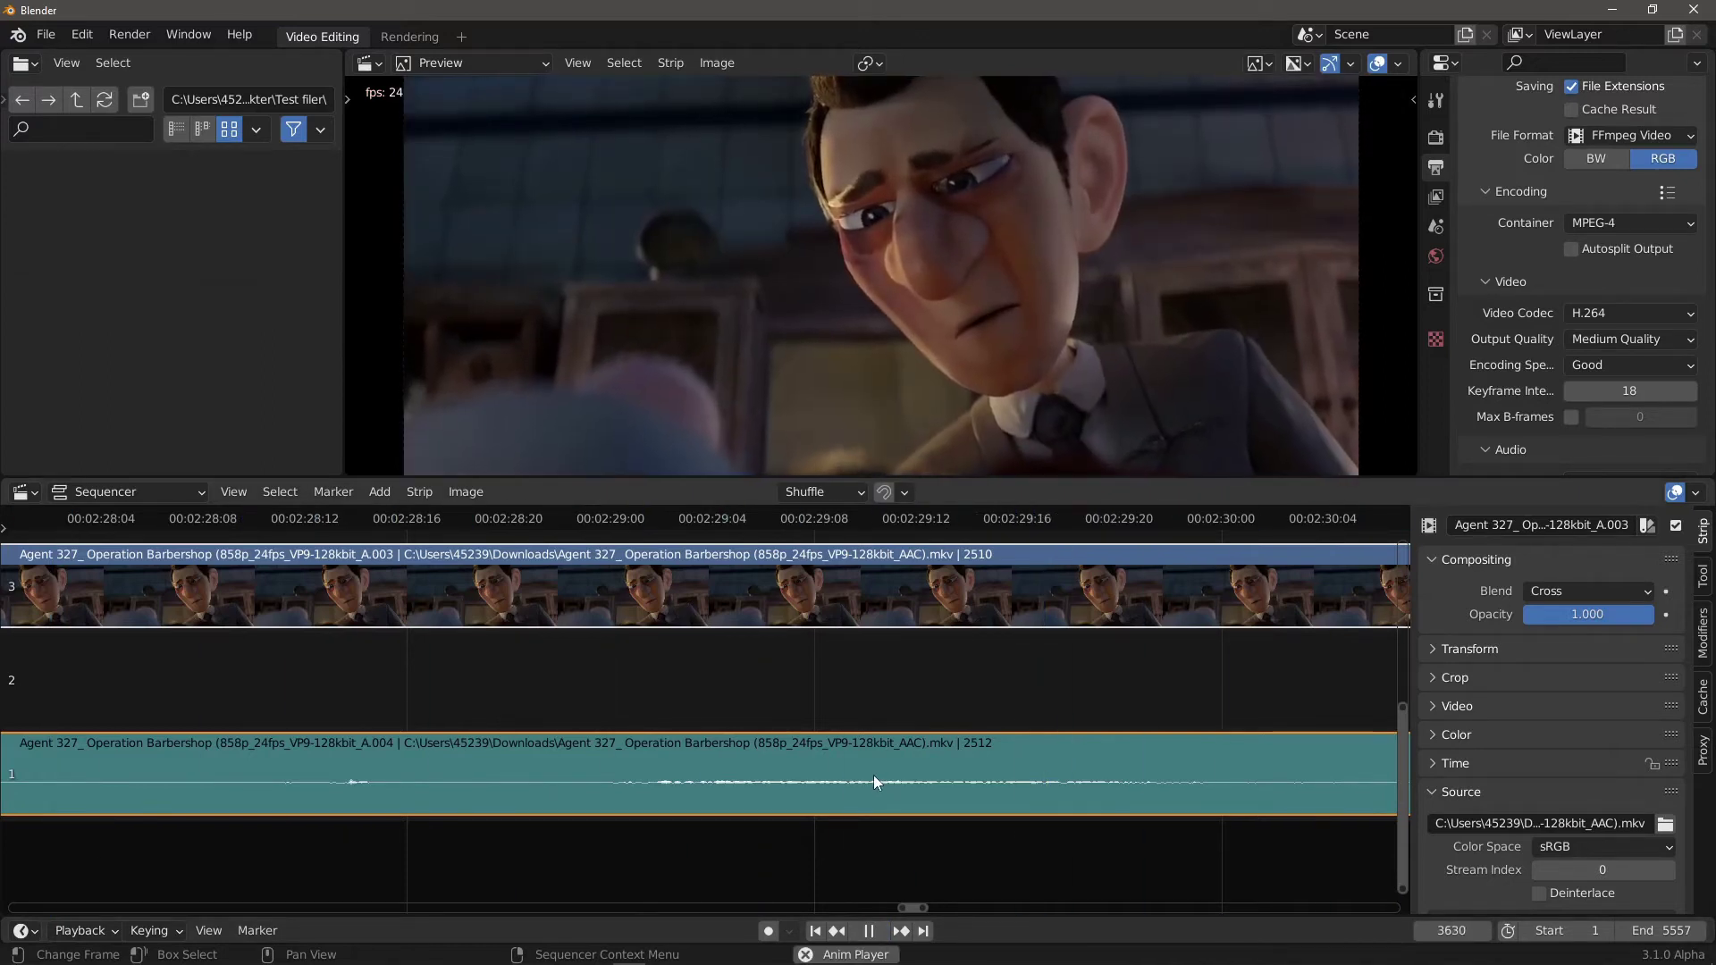
Step: Enable Follow Current Frame in the timeline's Playback settings
left_click(79, 930)
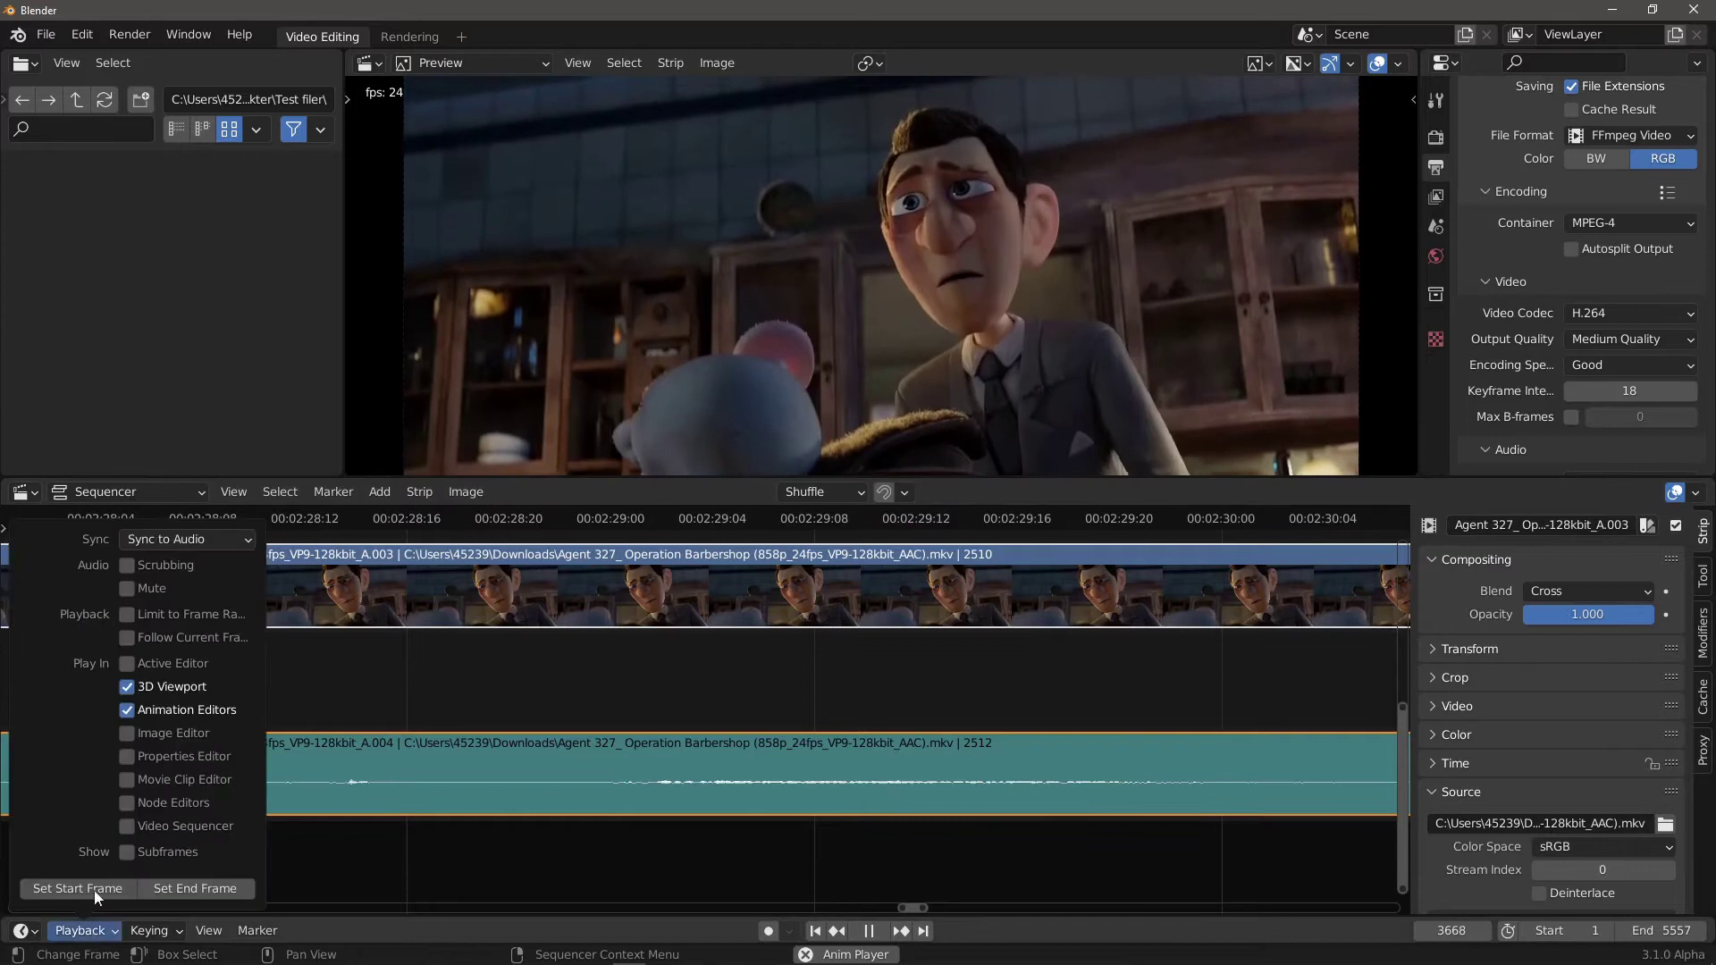
left_click(127, 637)
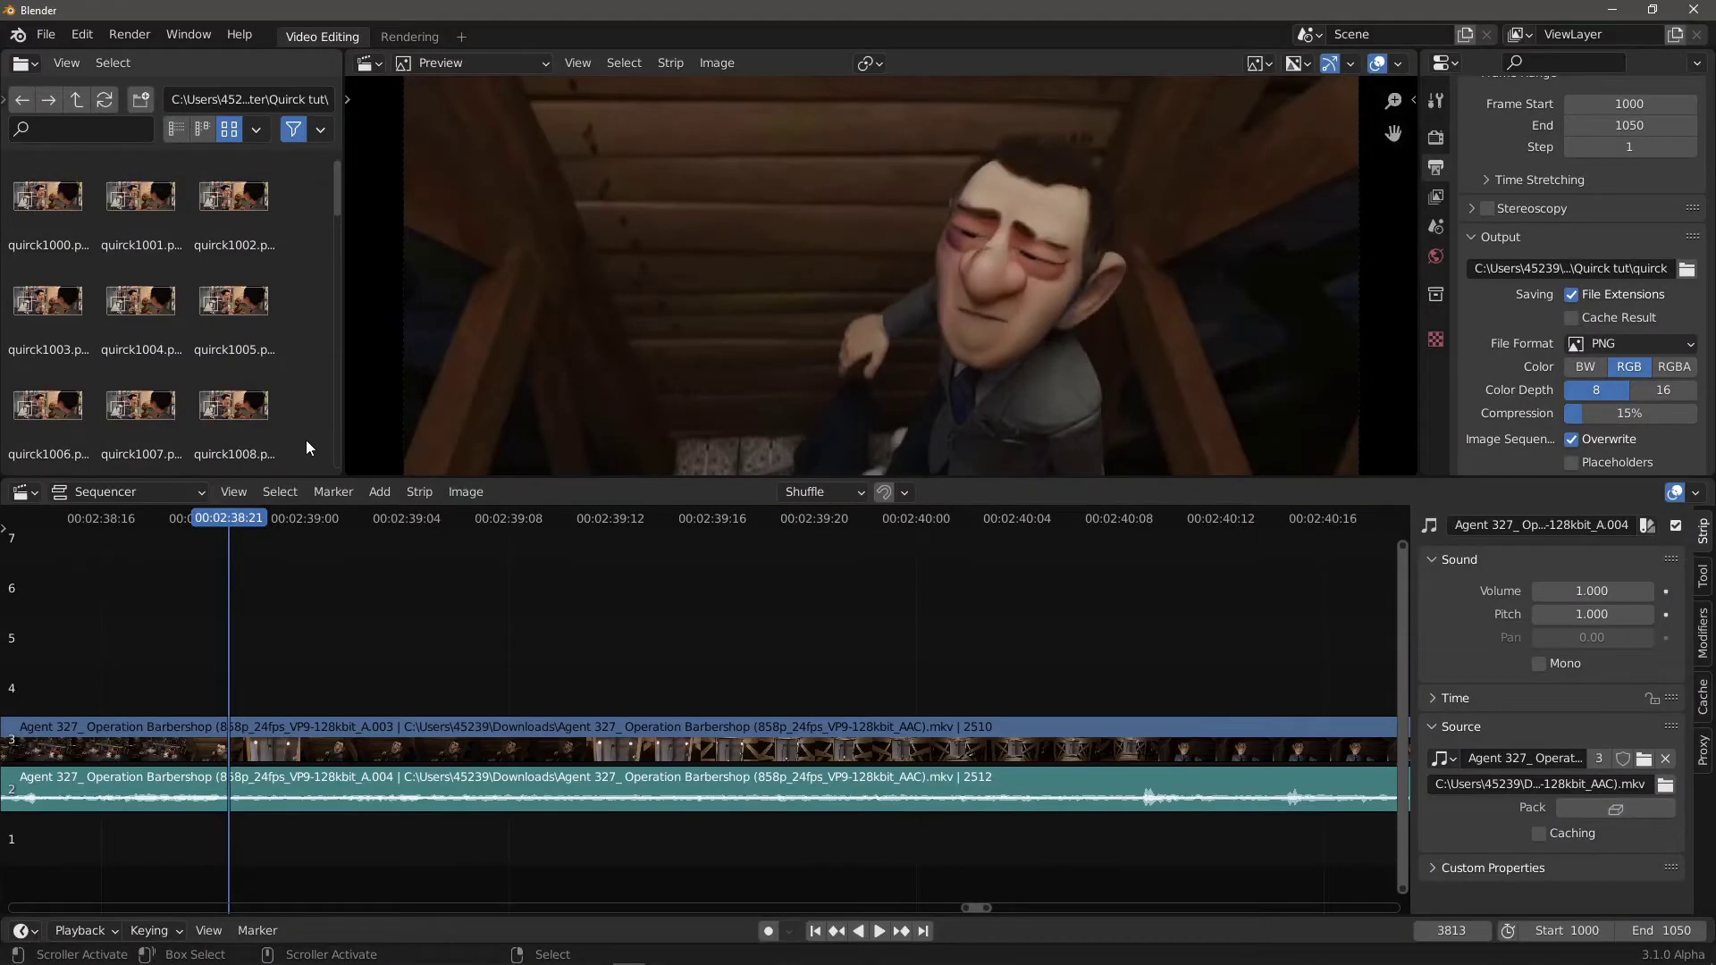
Step: Add quirck1000.png through quirck1050.png as one image-sequence strip on channel 5
left_click_drag(284, 432, 328, 623)
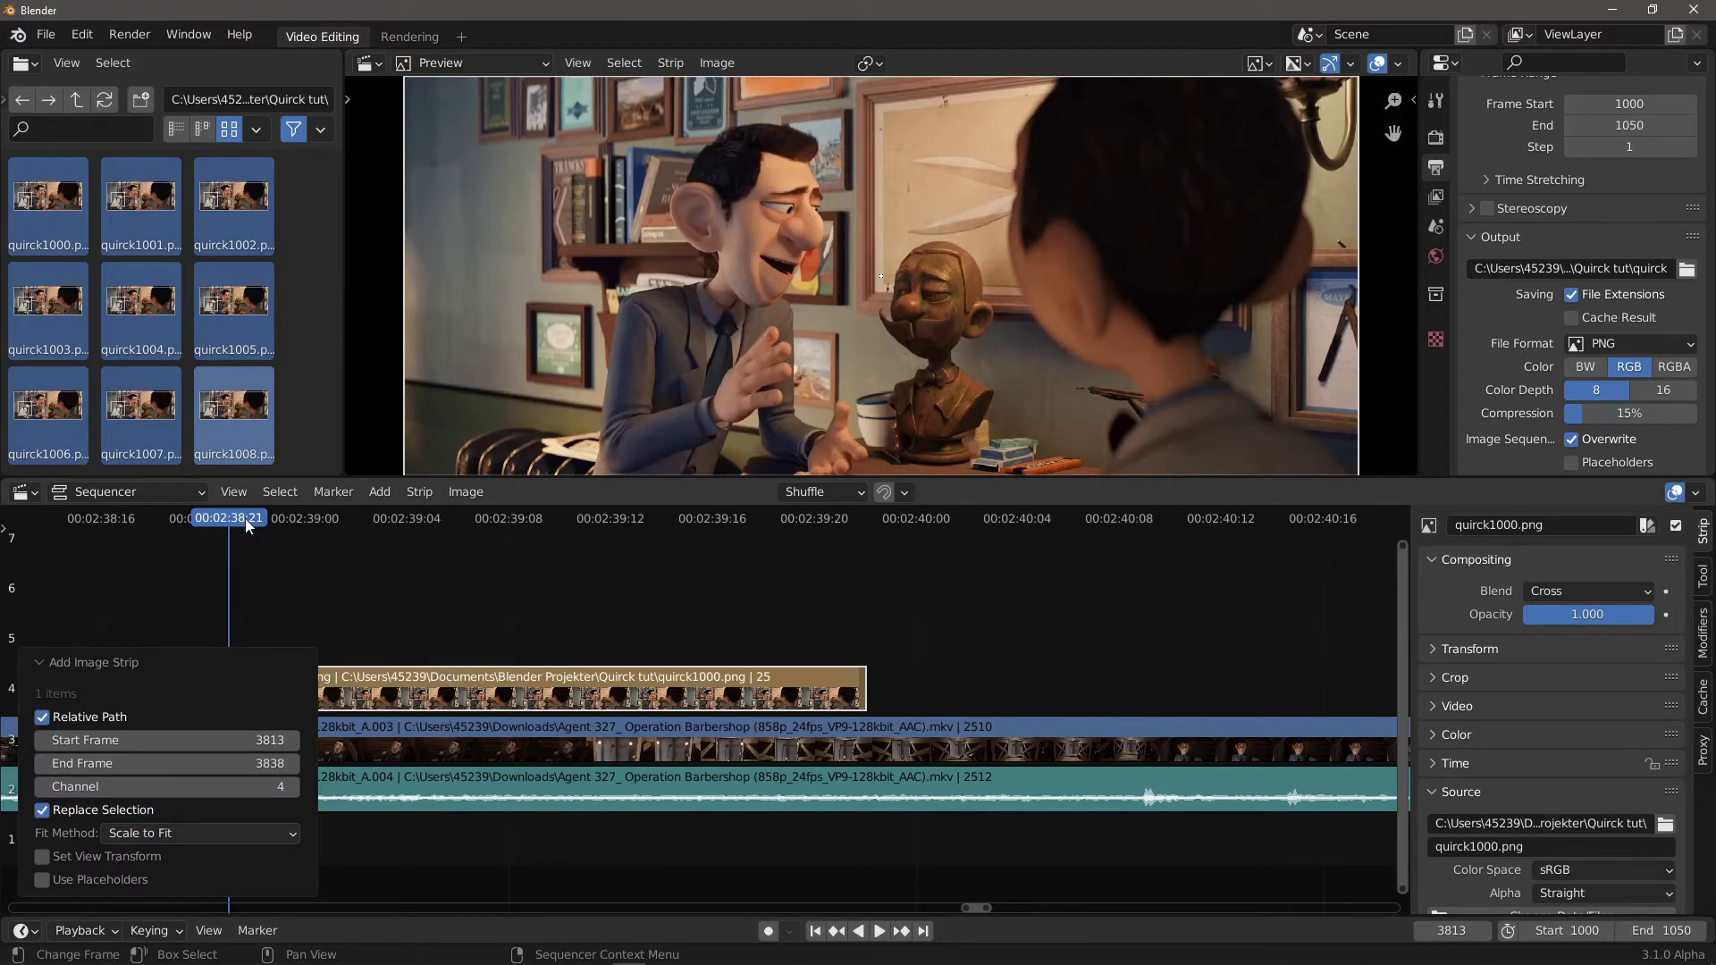
key("space")
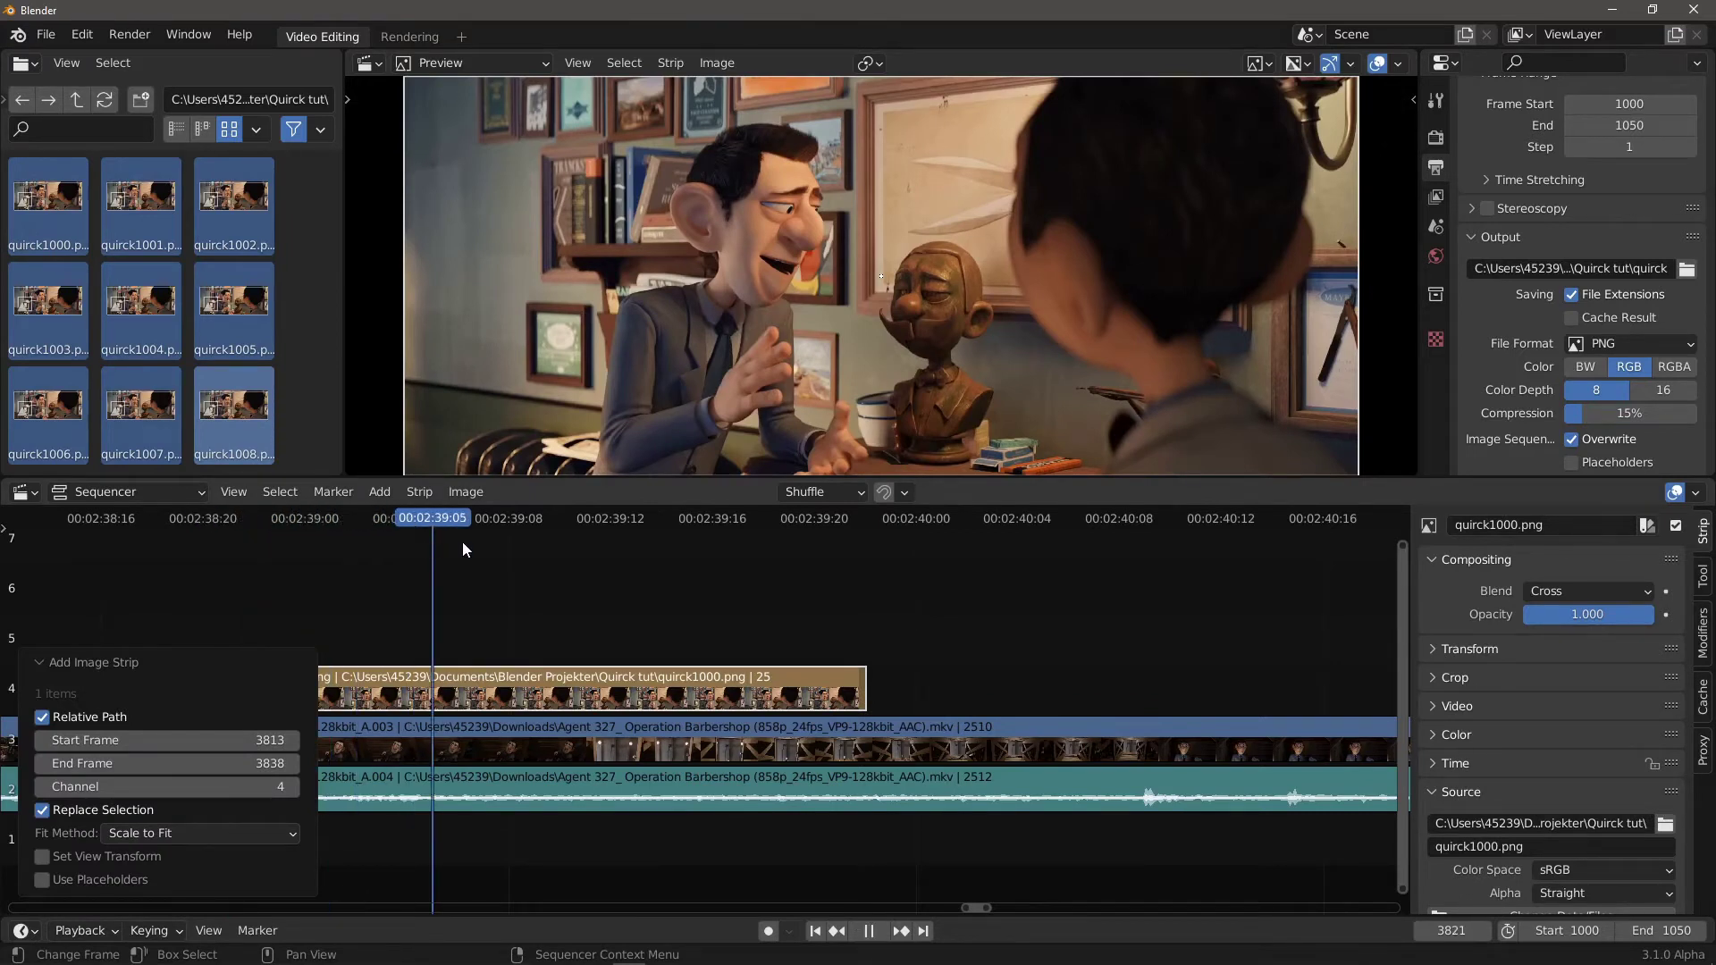
left_click(379, 491)
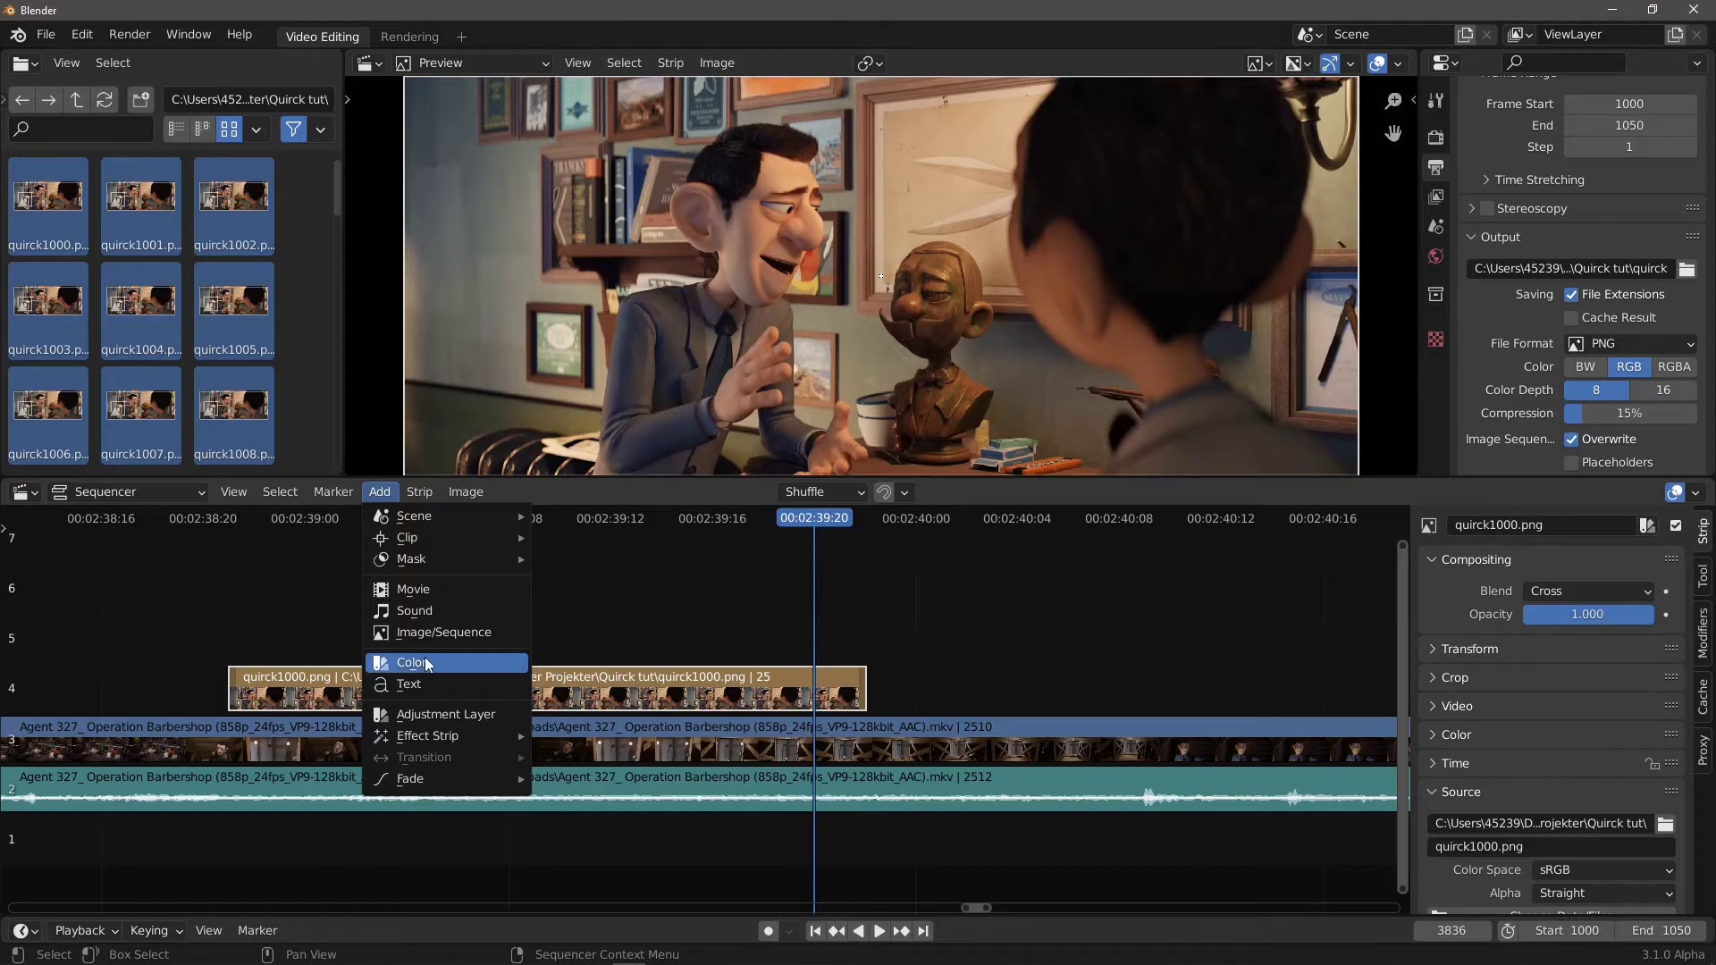
left_click(453, 632)
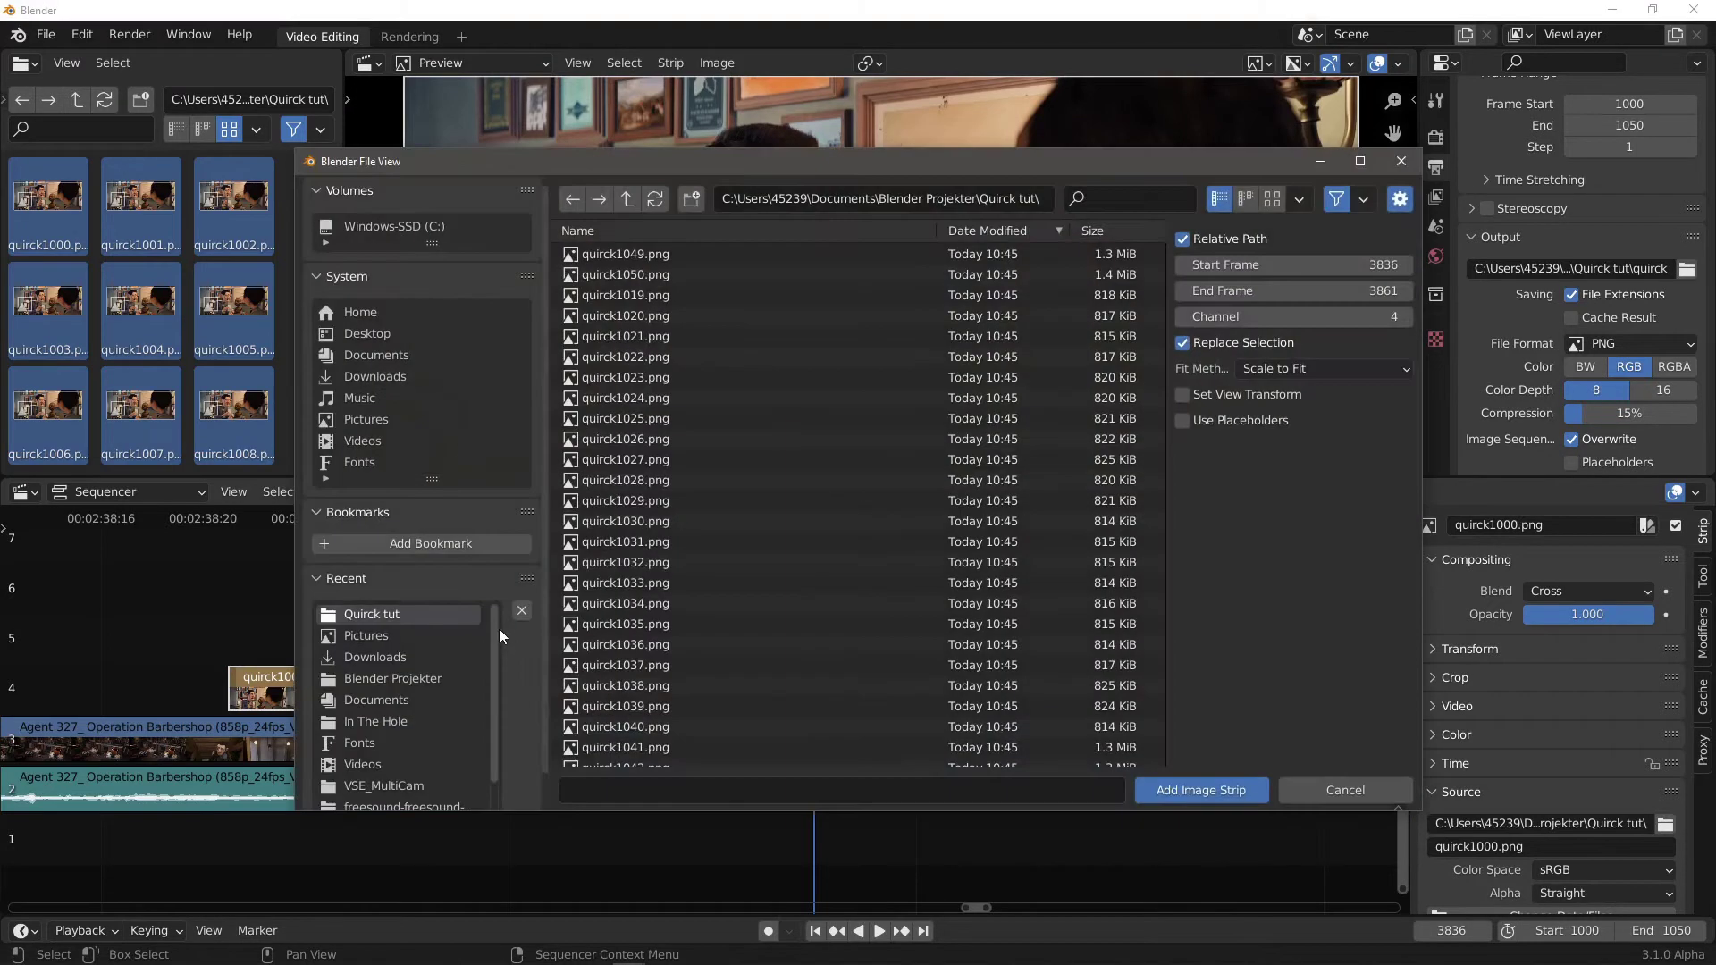
left_click(607, 230)
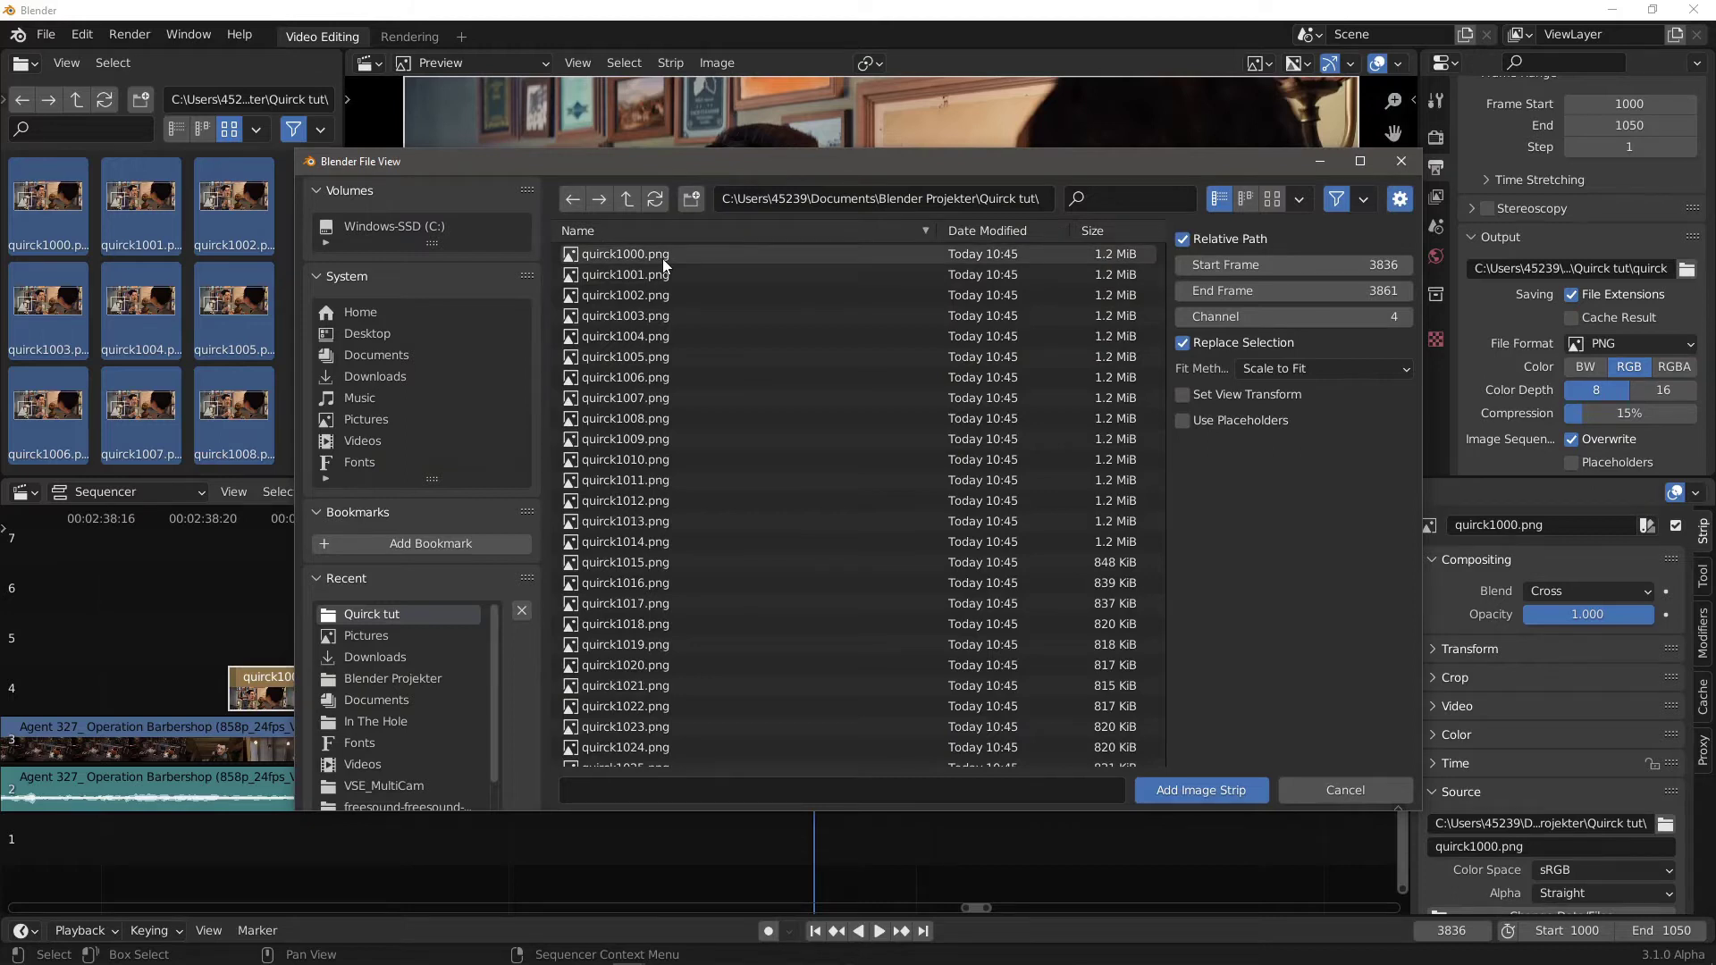
left_click(662, 256)
left_click_drag(1160, 291, 1183, 608)
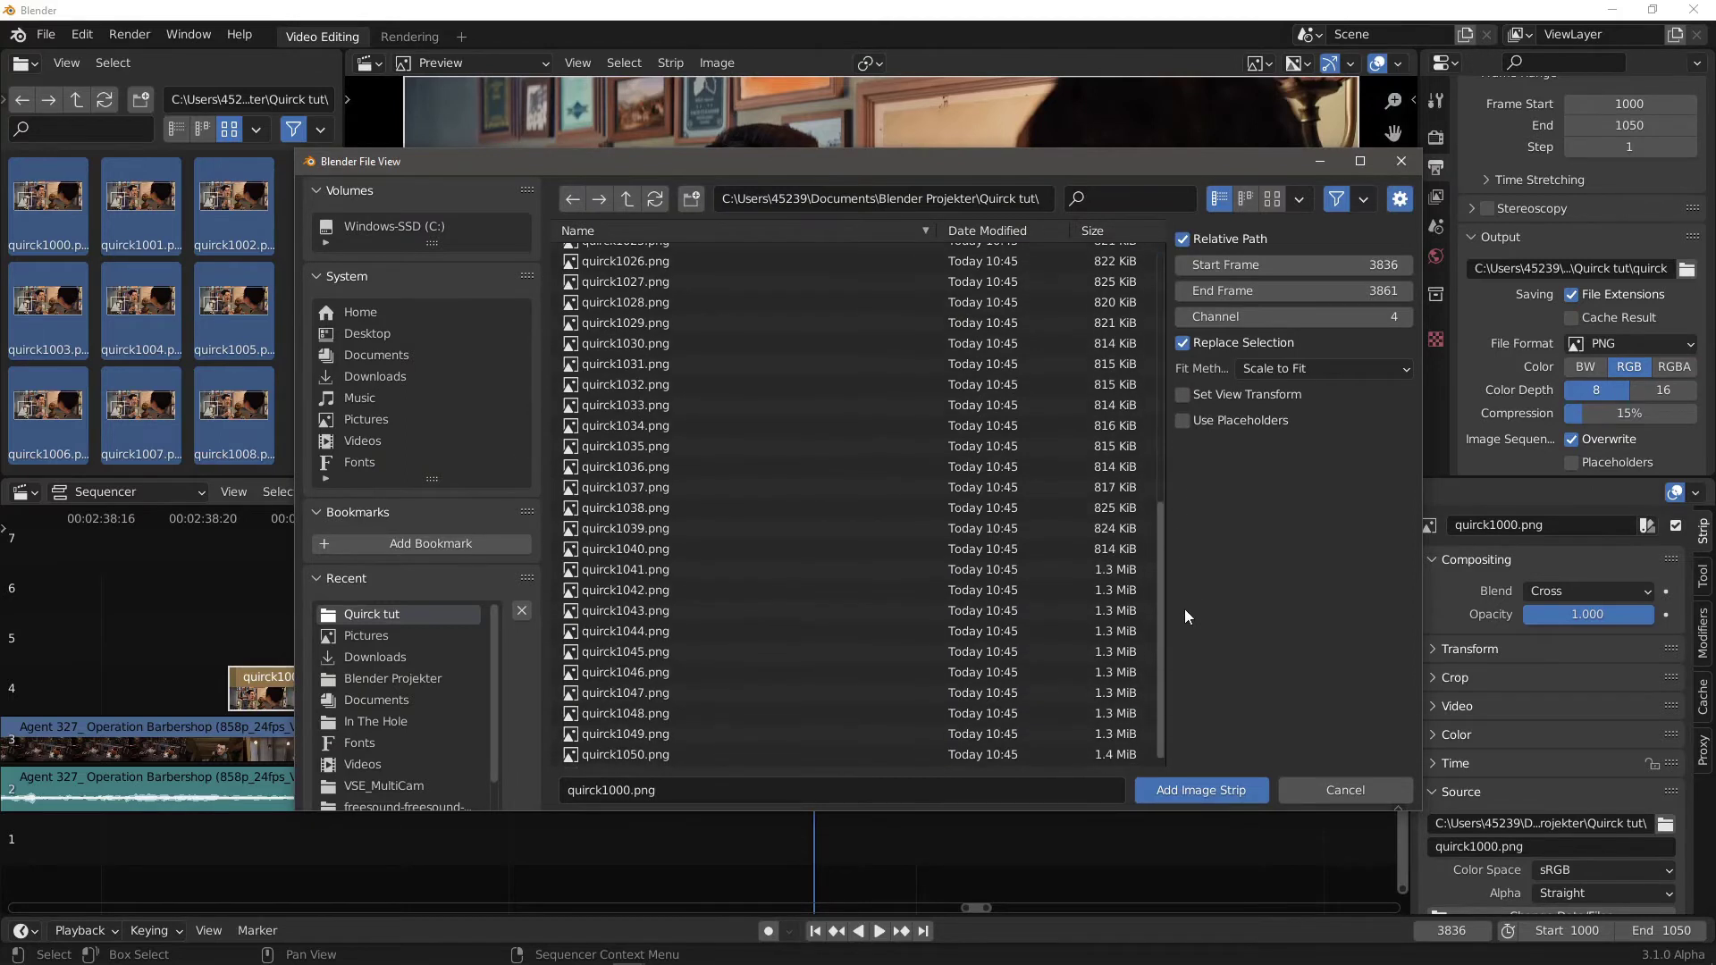
left_click(840, 754, "shift")
left_click(1214, 790)
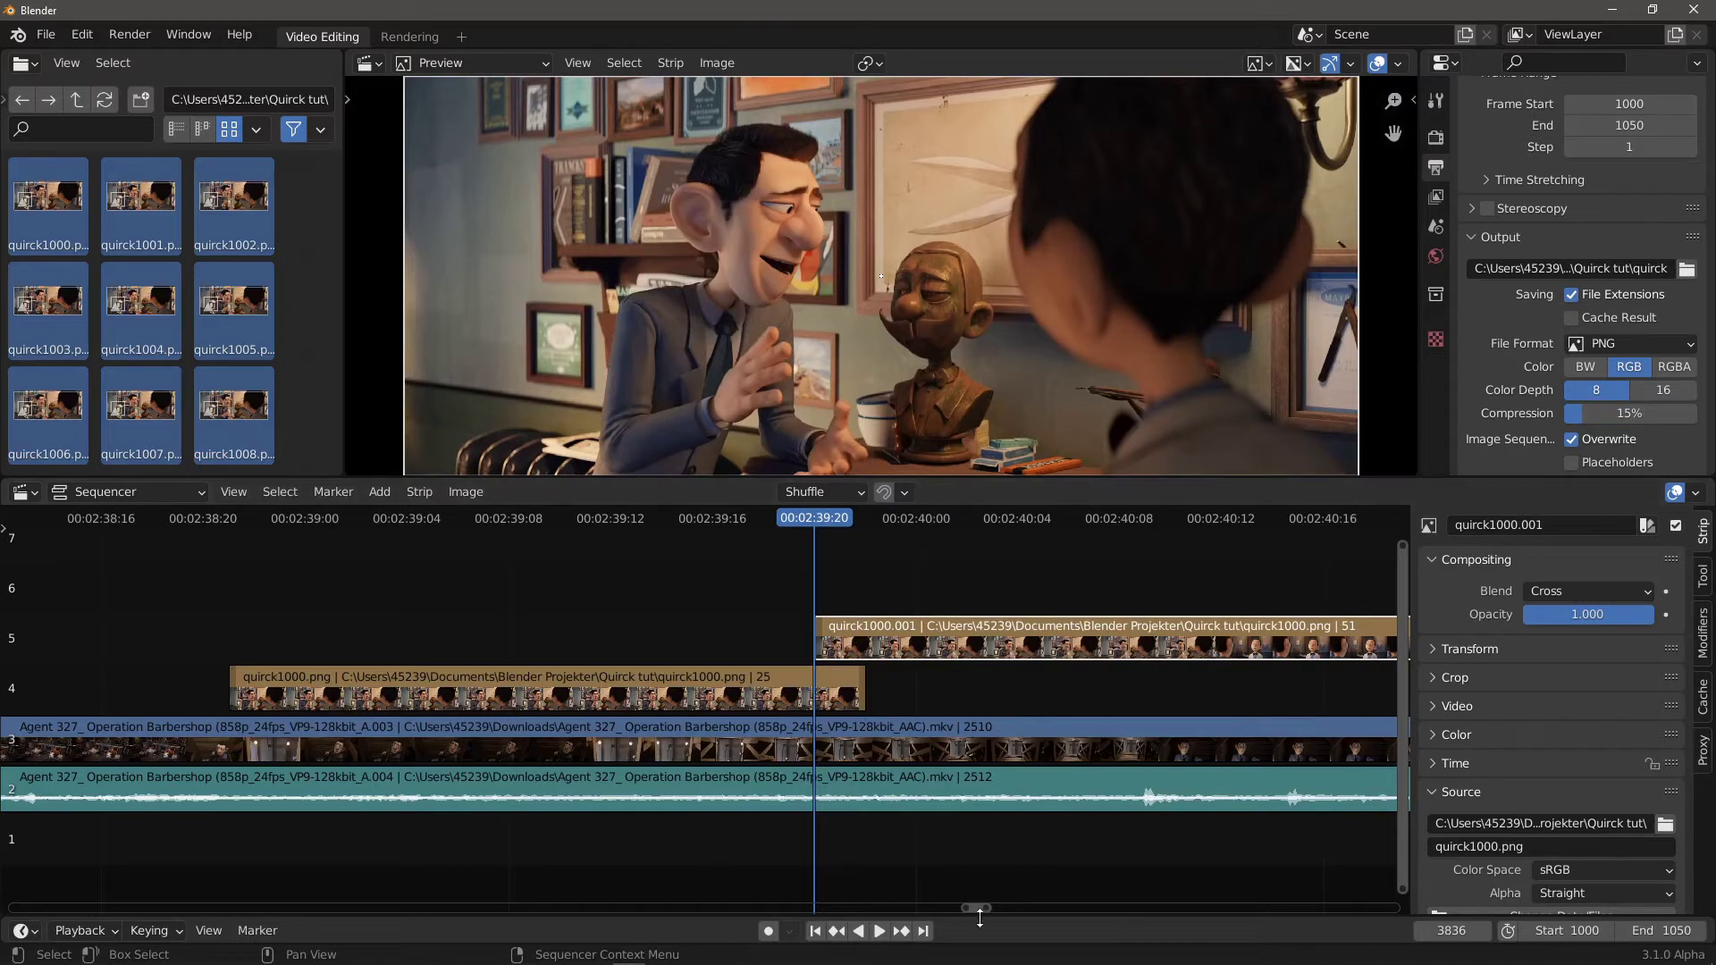
Step: Separate the channel-5 image sequence into individual image strips with Length 100
left_click_drag(987, 908, 1060, 923)
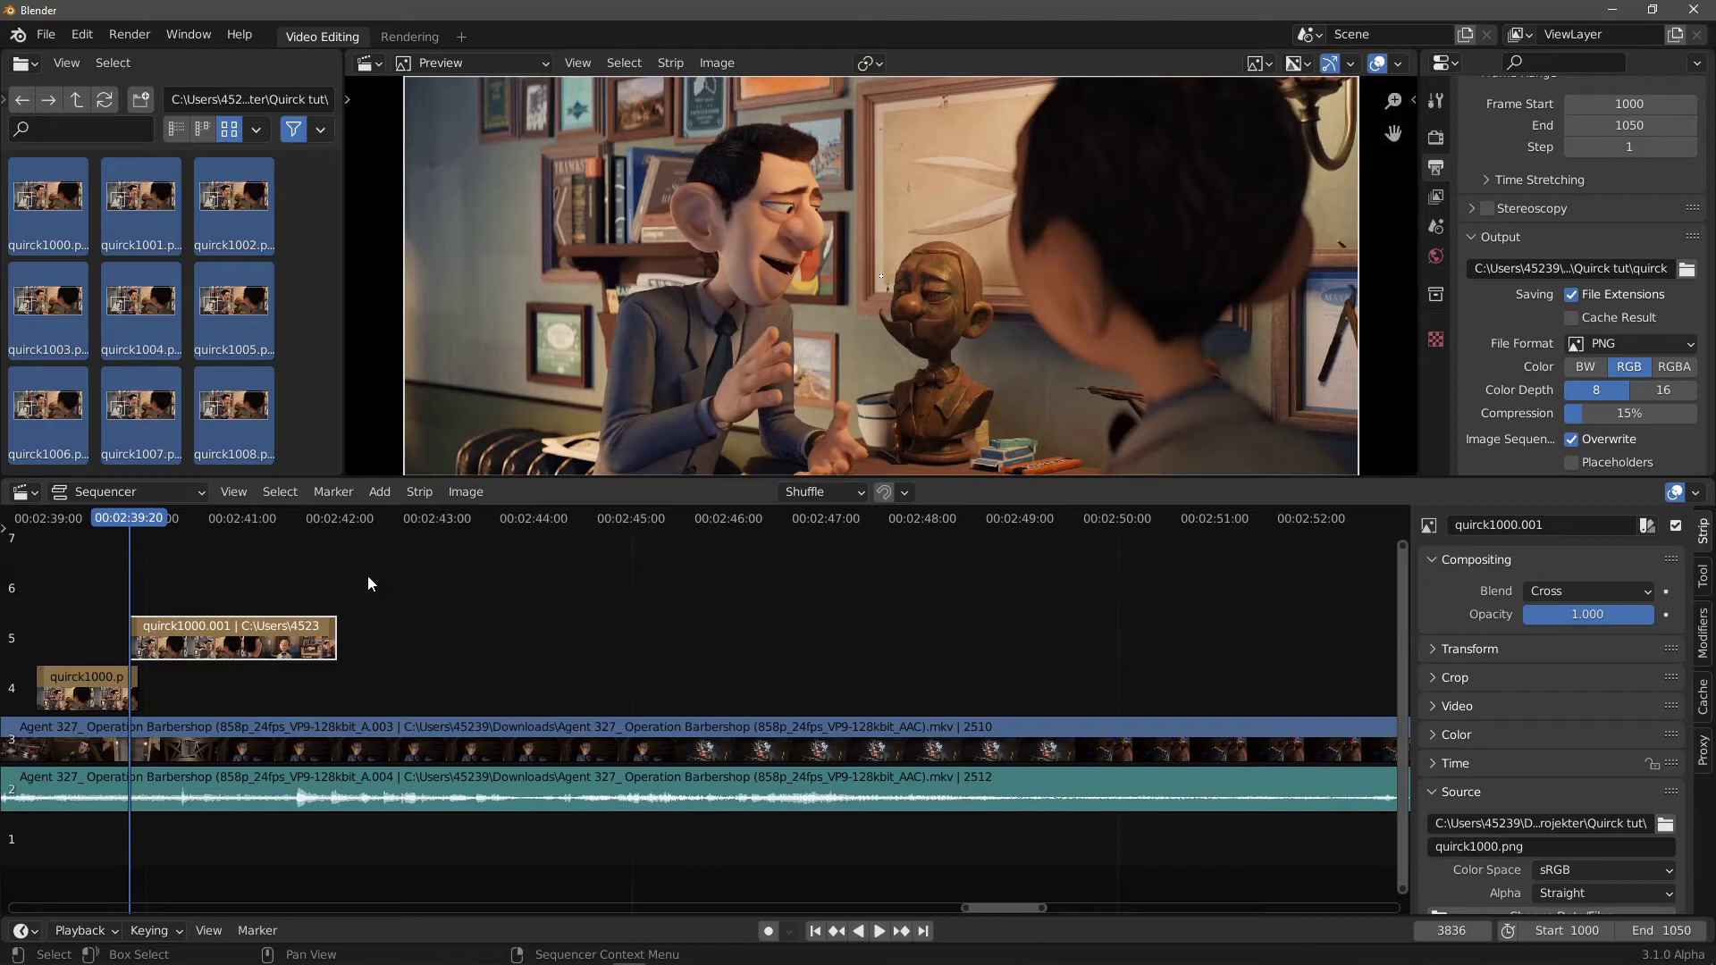
left_click(421, 492)
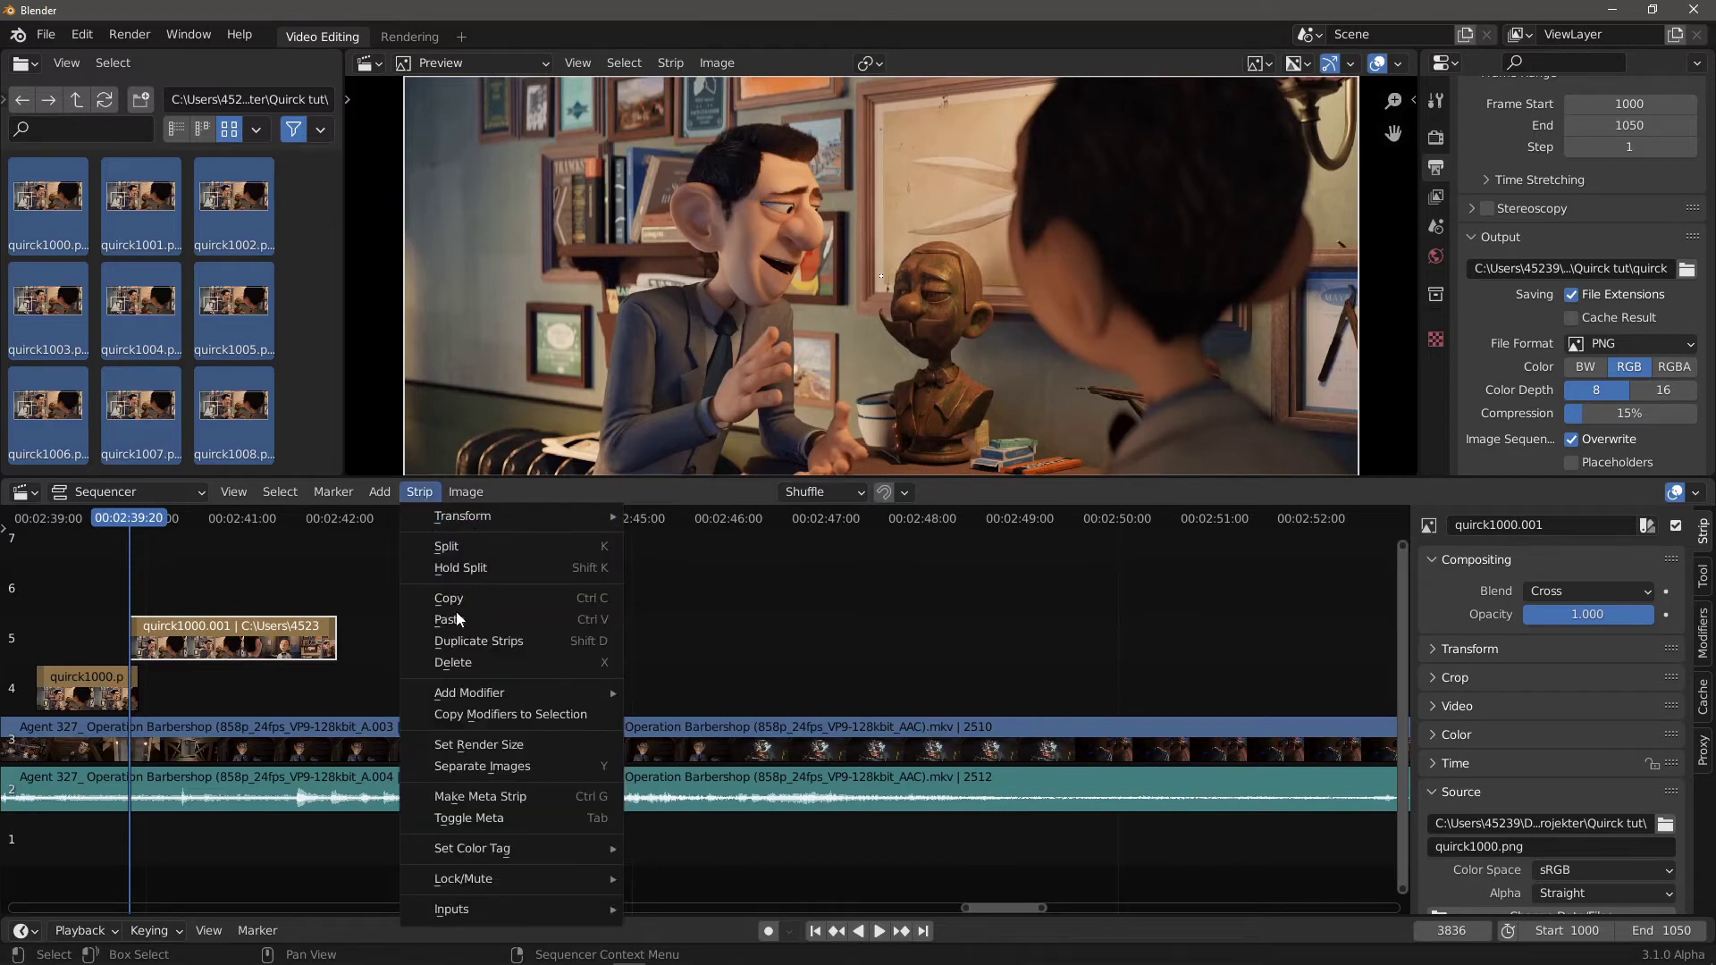
left_click(491, 766)
left_click(512, 796)
type("100")
key("Return")
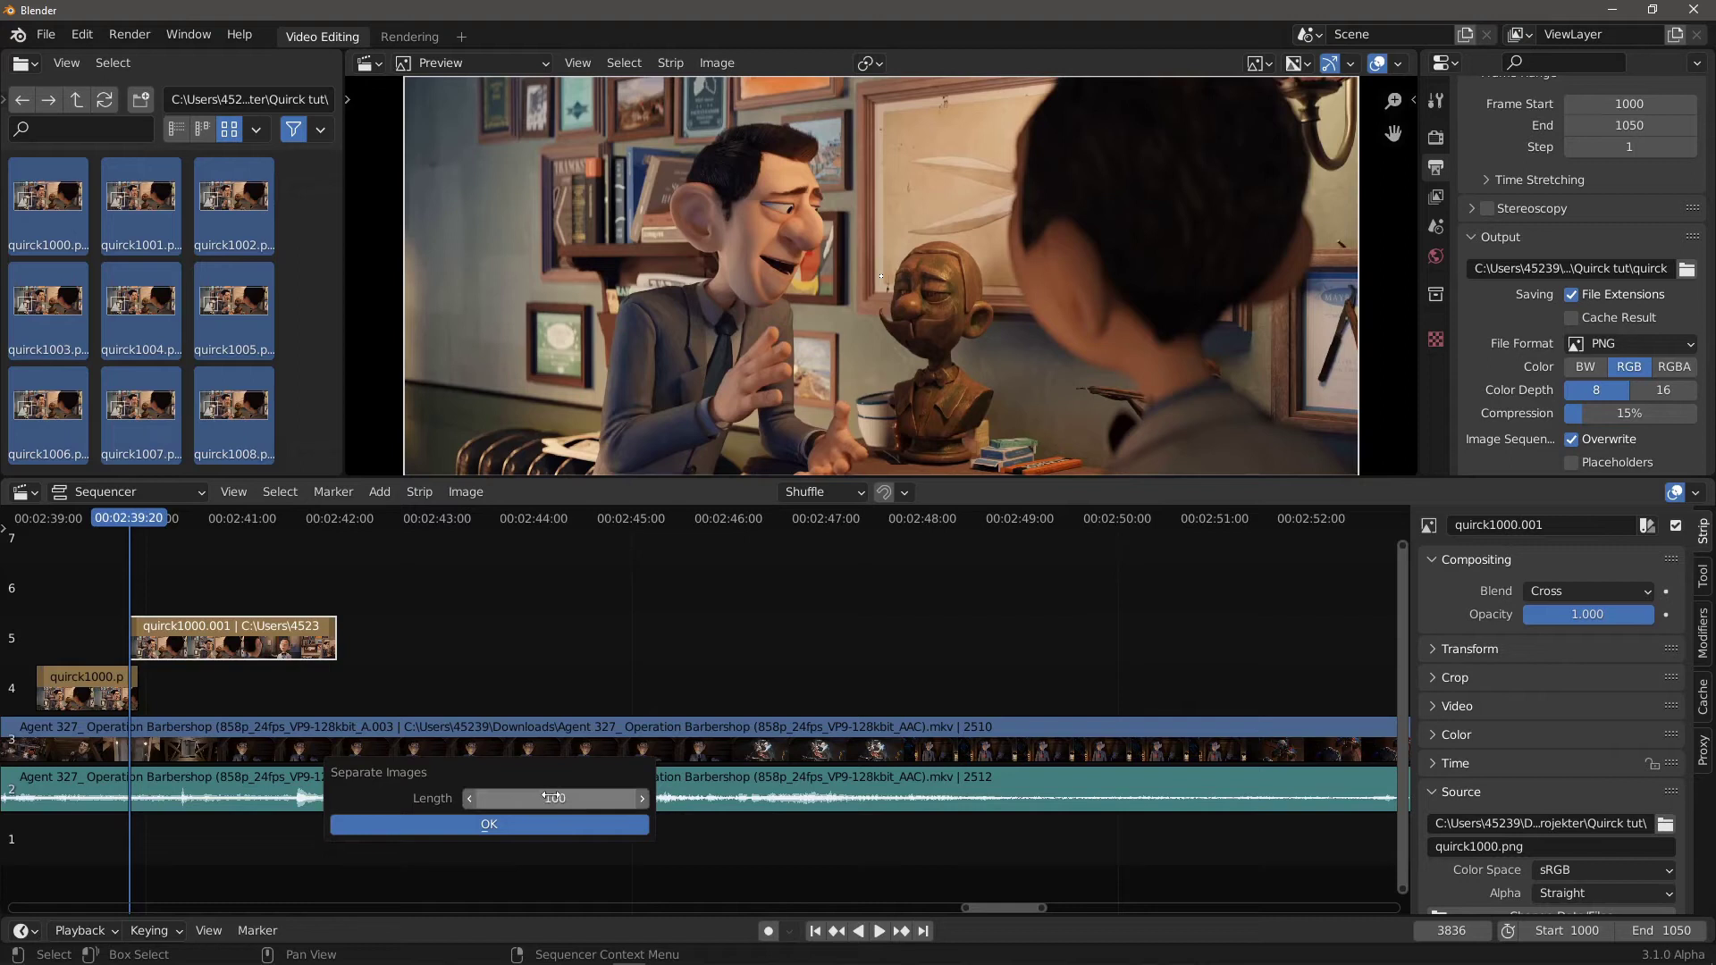
left_click(535, 824)
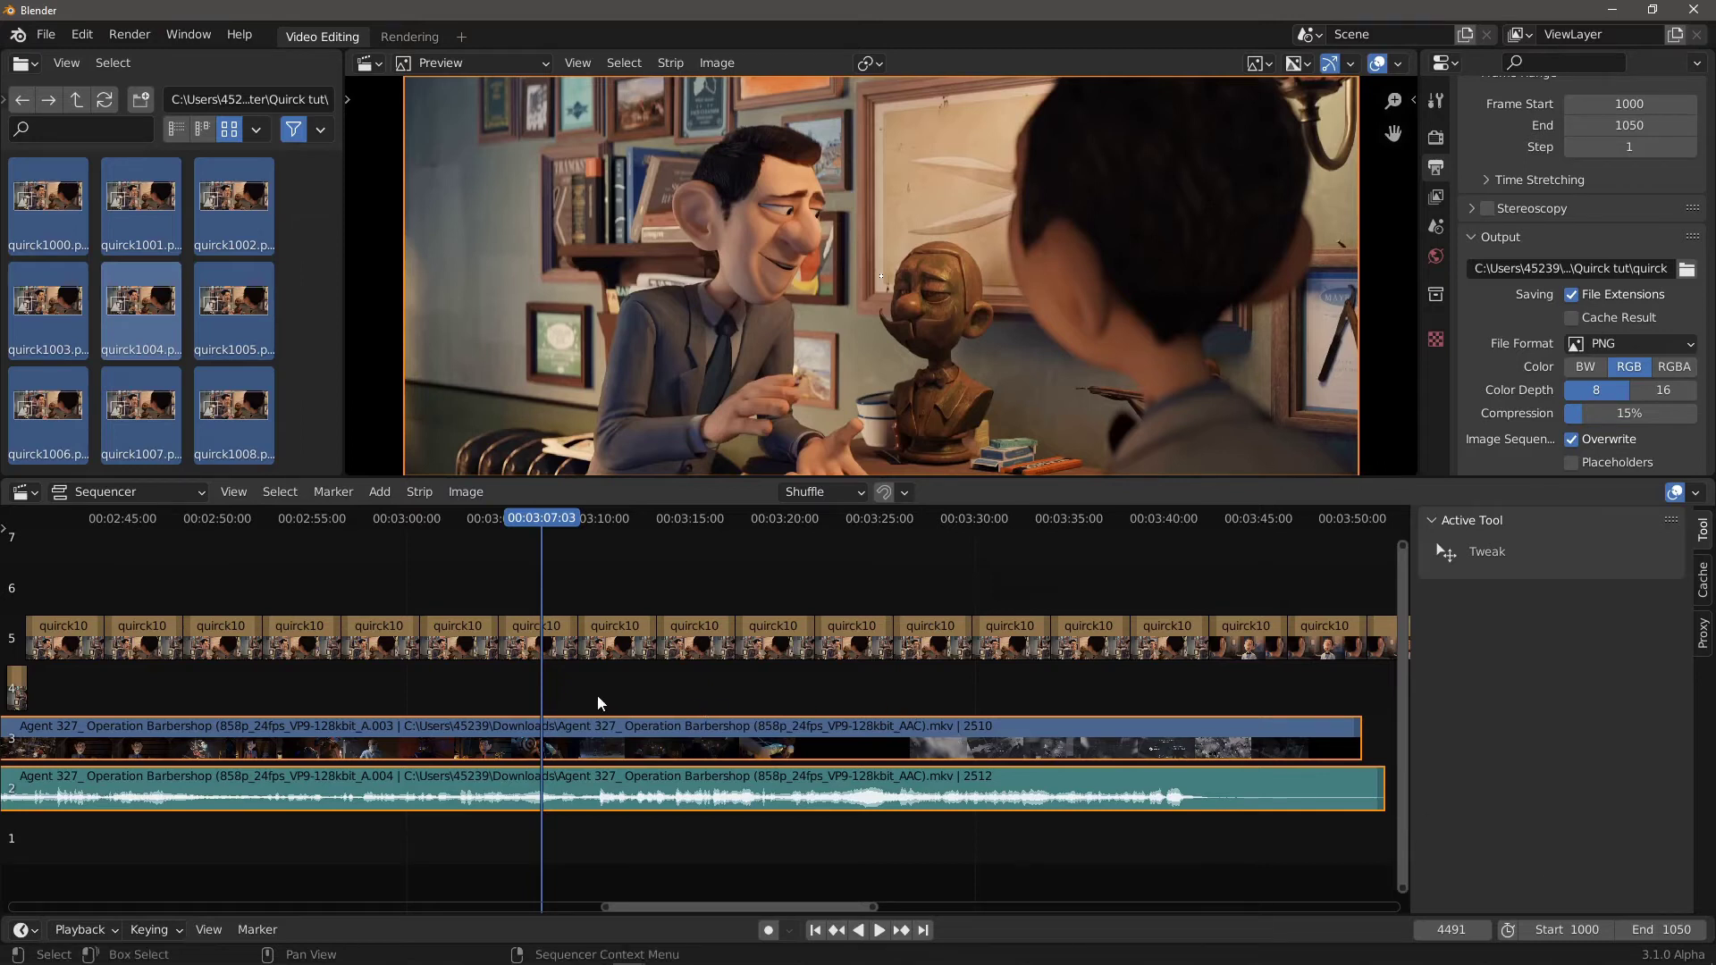
Step: Check Mute in the Playback settings, then open Edit > Preferences
left_click(100, 927)
left_click(127, 587)
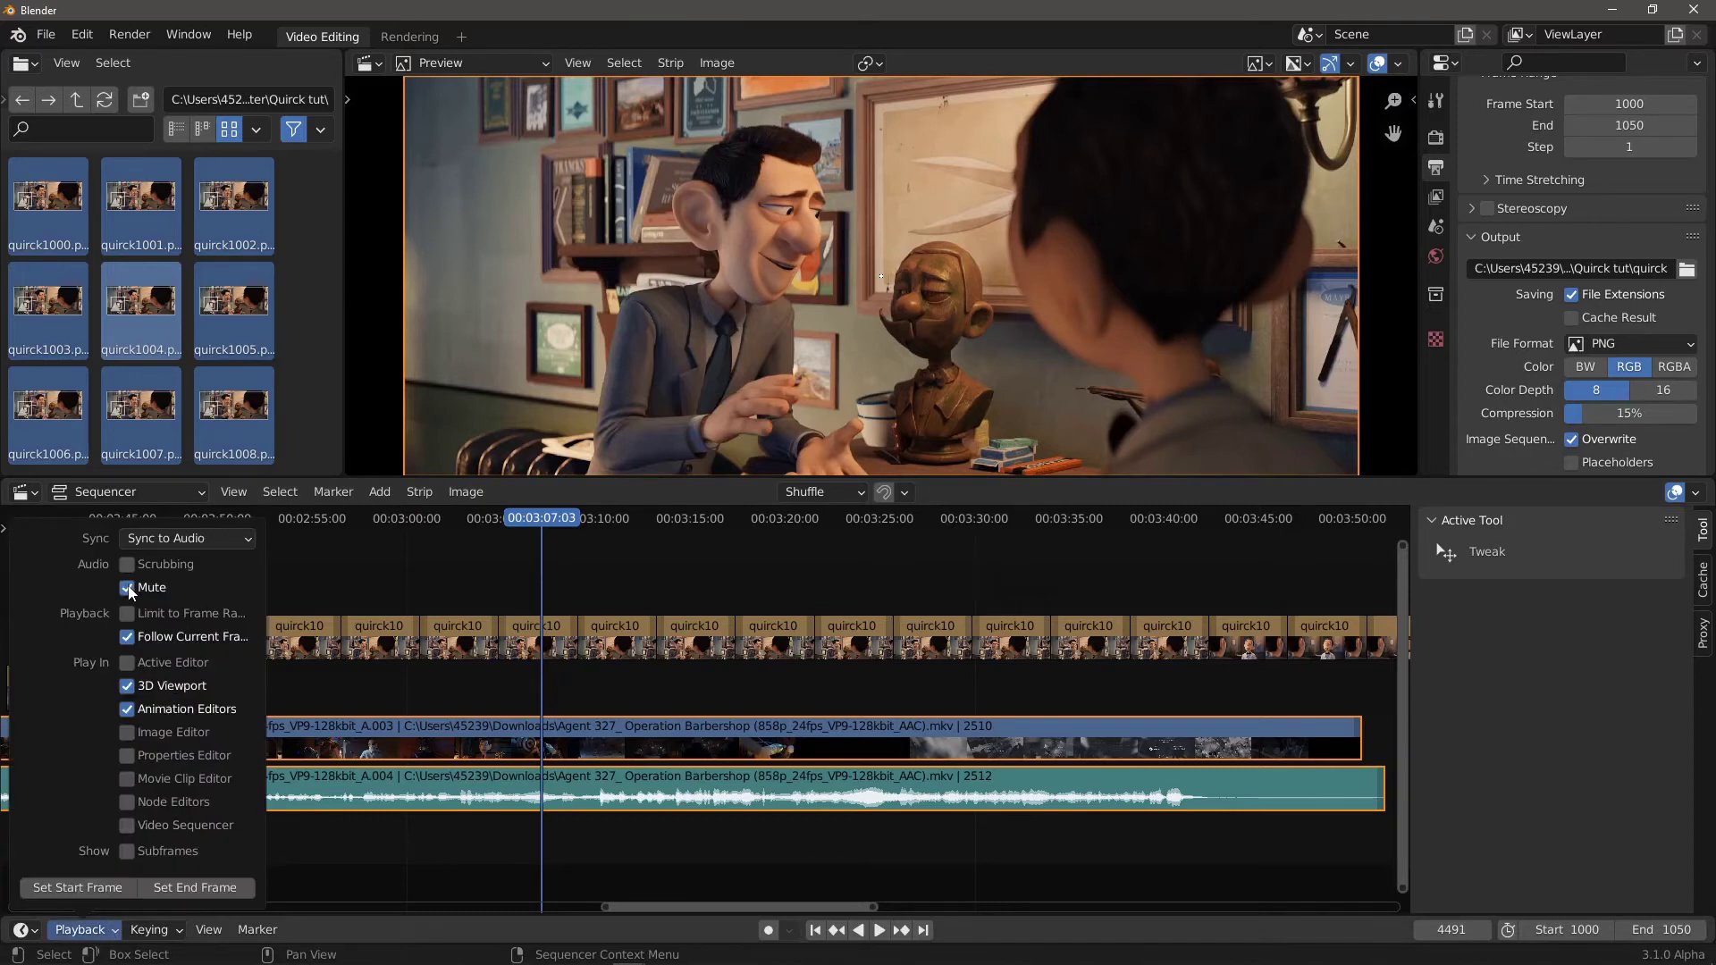
left_click(89, 35)
left_click(152, 350)
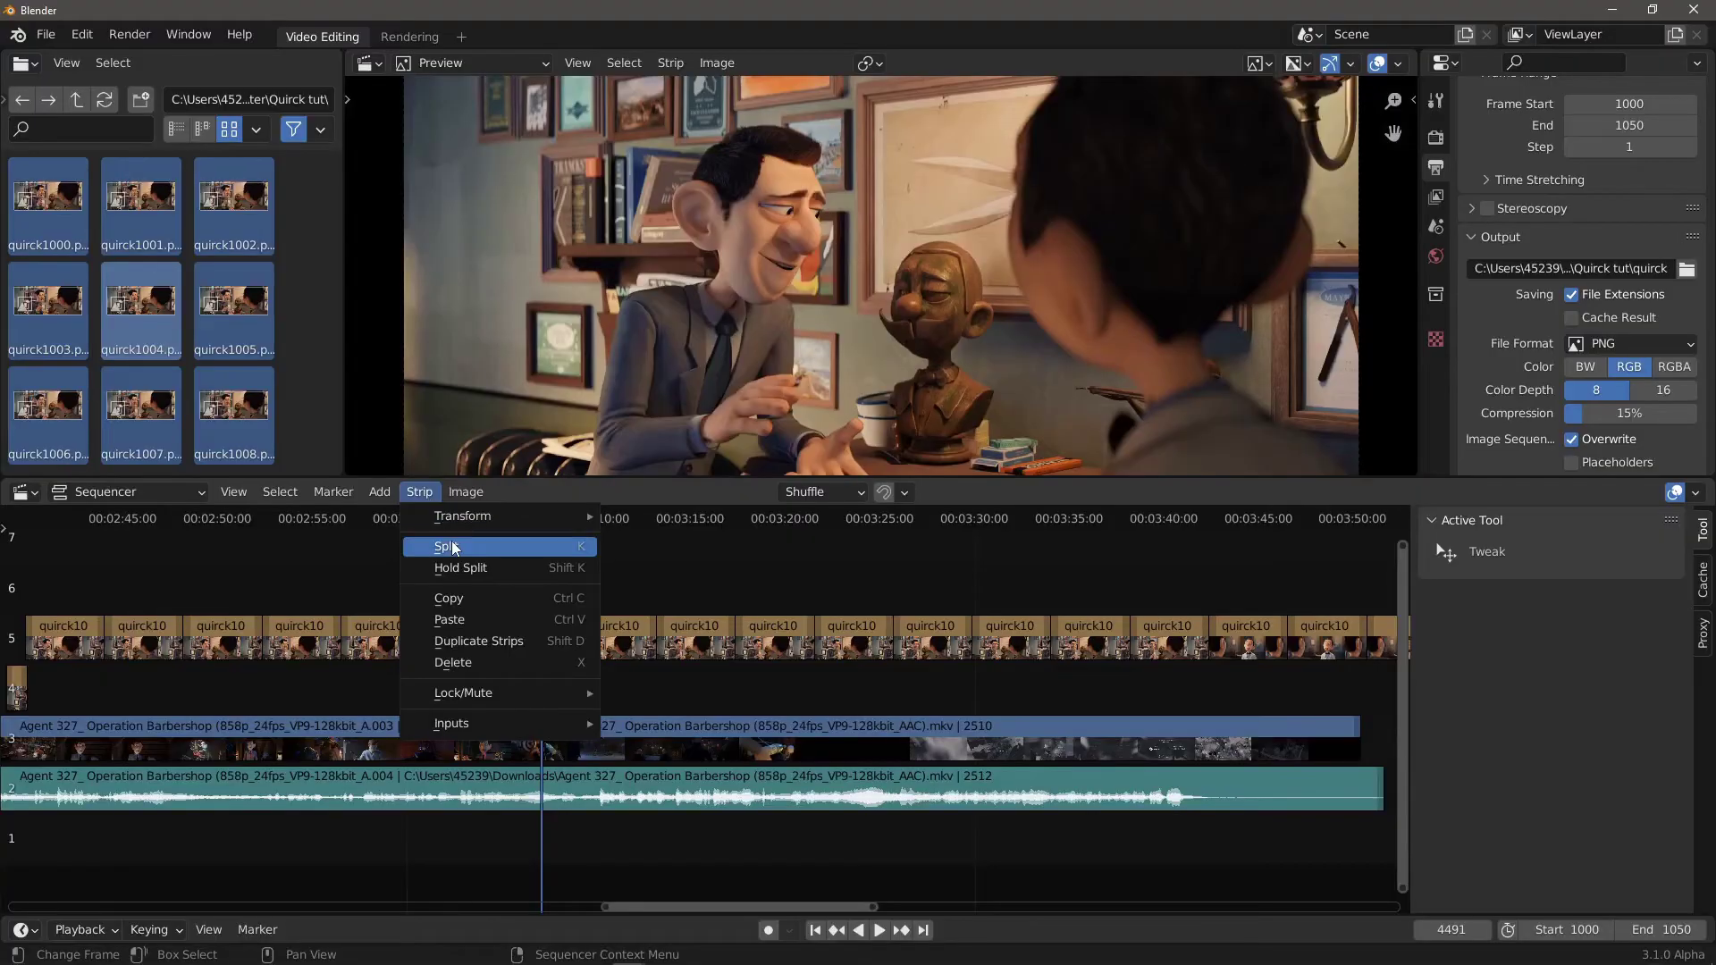
Step: Split the strips at playhead 00:03:07:03 and box-select the video and audio strips beneath it
left_click(455, 548)
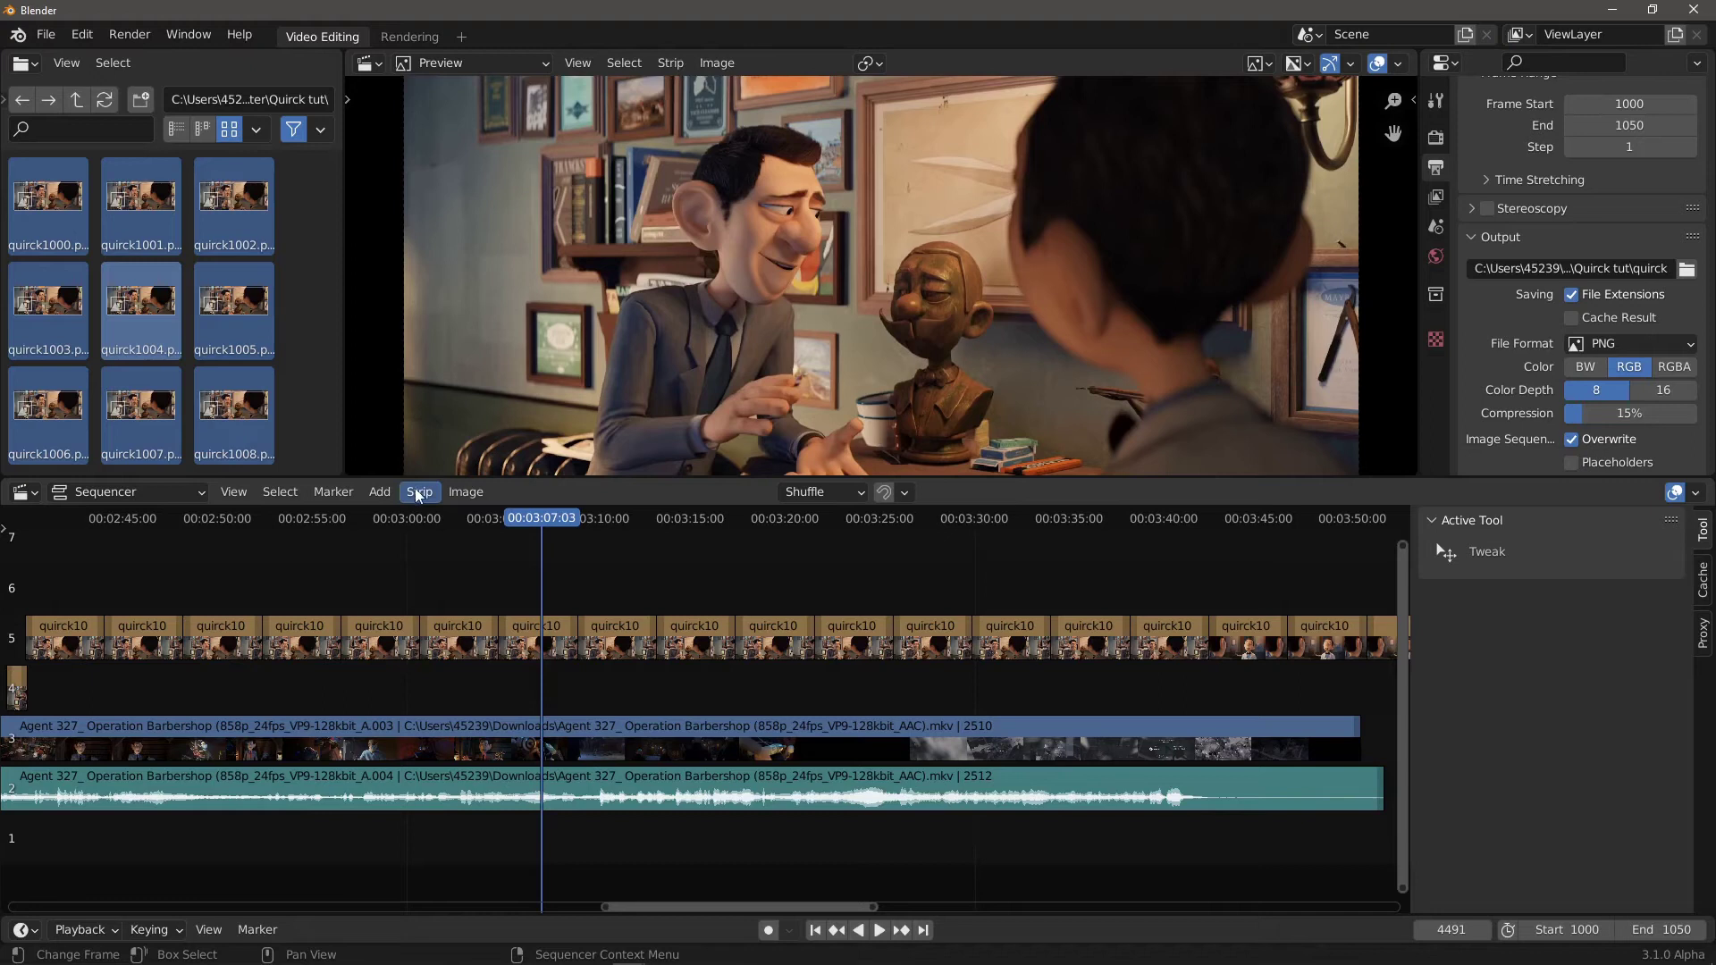
left_click_drag(517, 577, 551, 808)
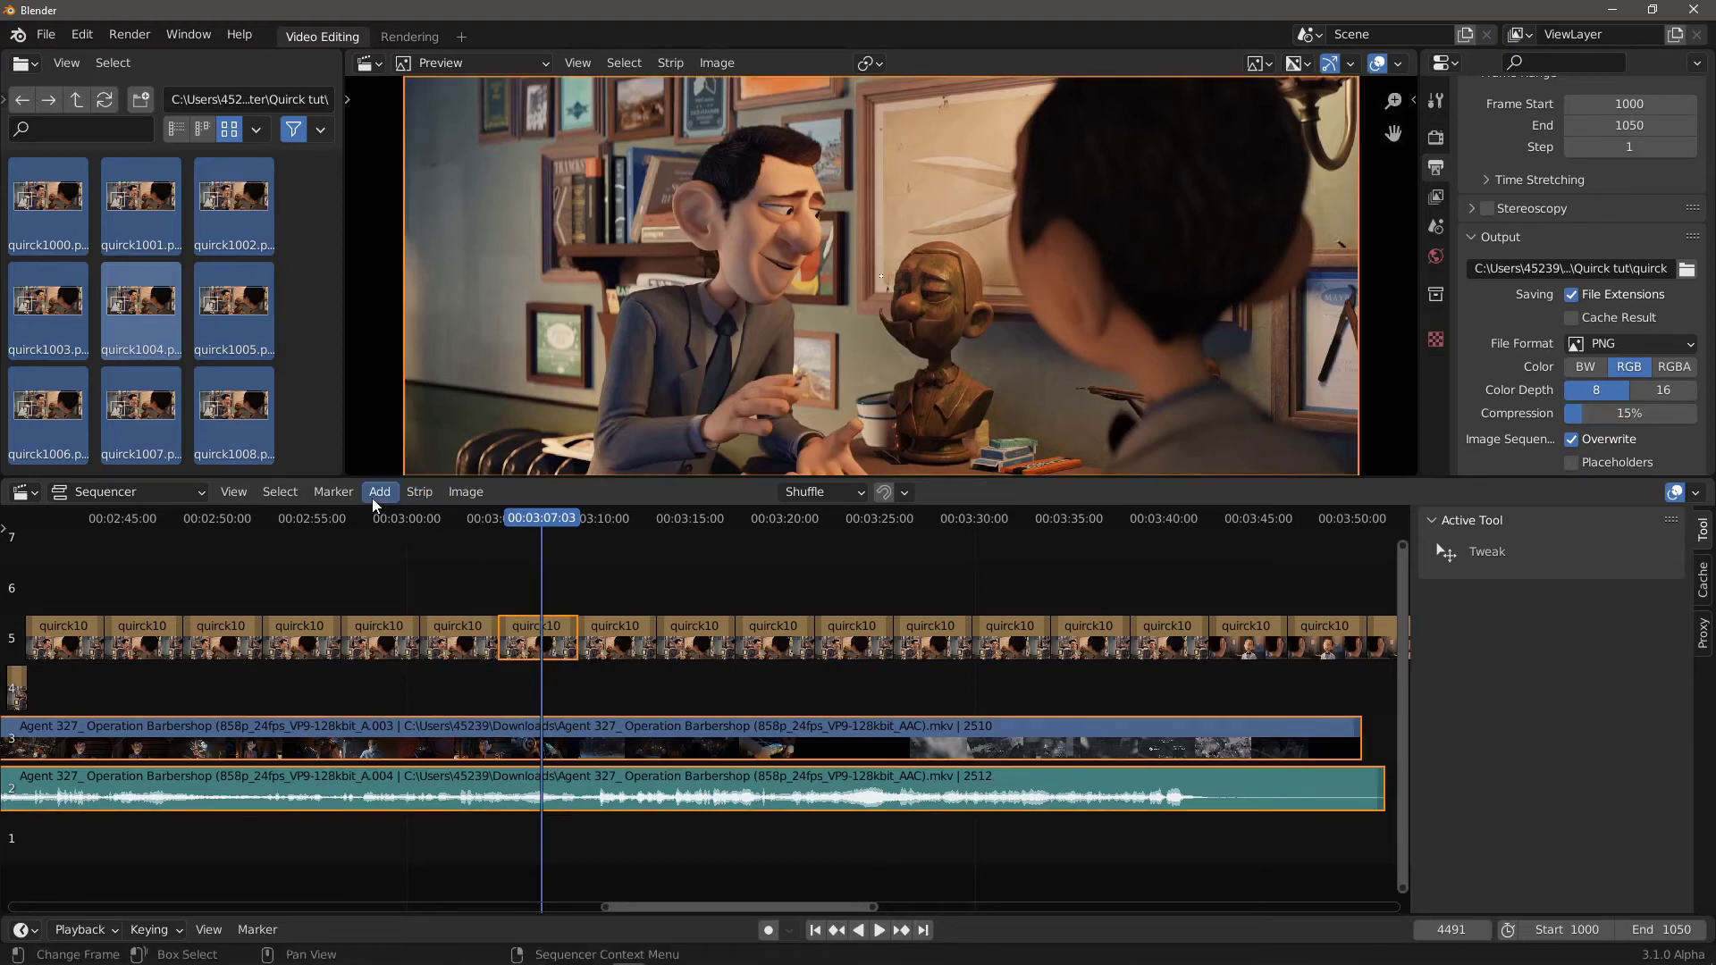
left_click(407, 493)
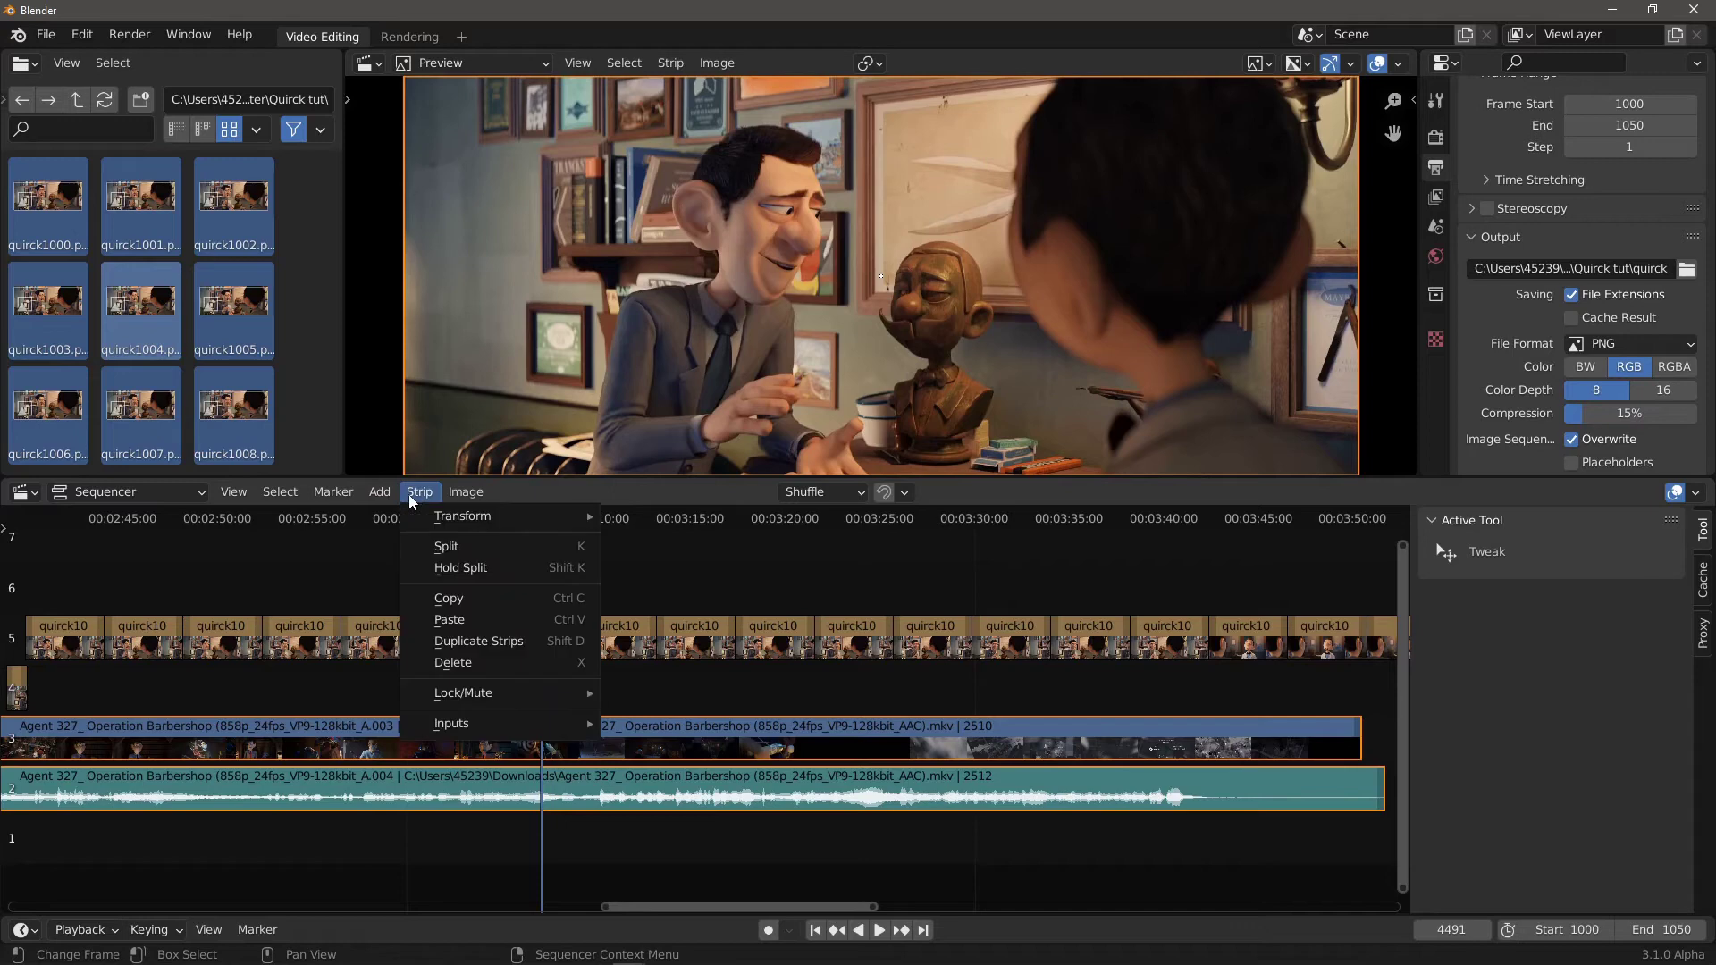
Step: Split the Agent 327 video and audio strips at 00:03:19:13 and again at 00:03:32:23
left_click(436, 545)
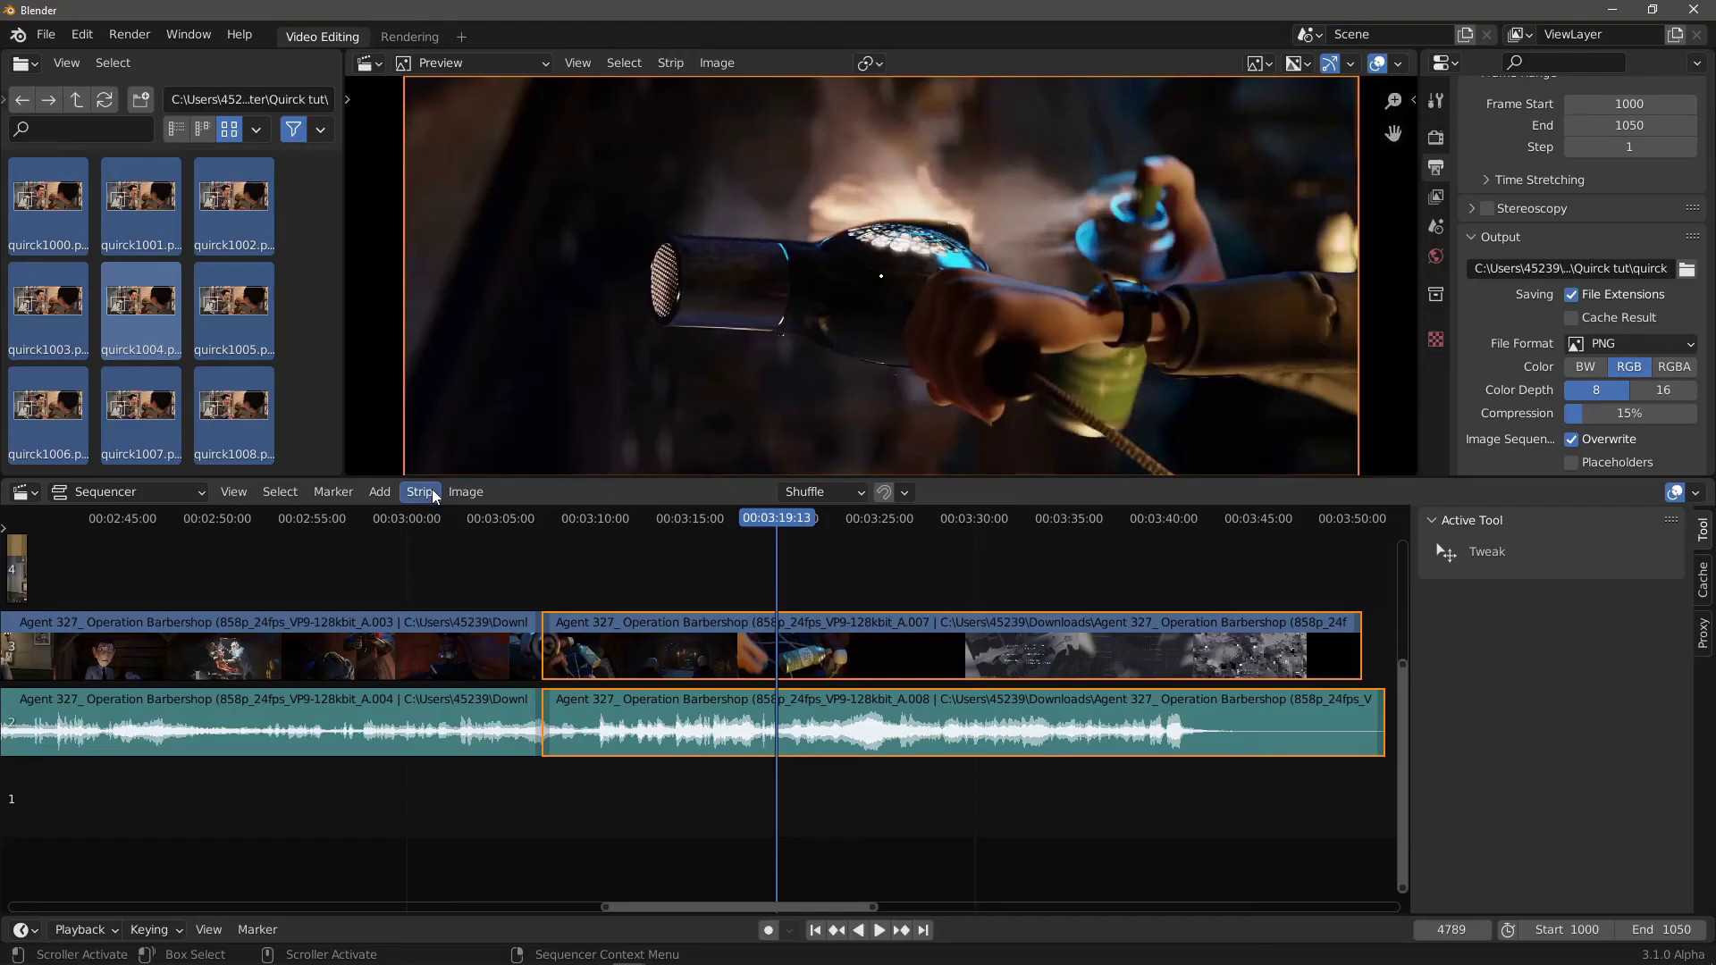
left_click(431, 490)
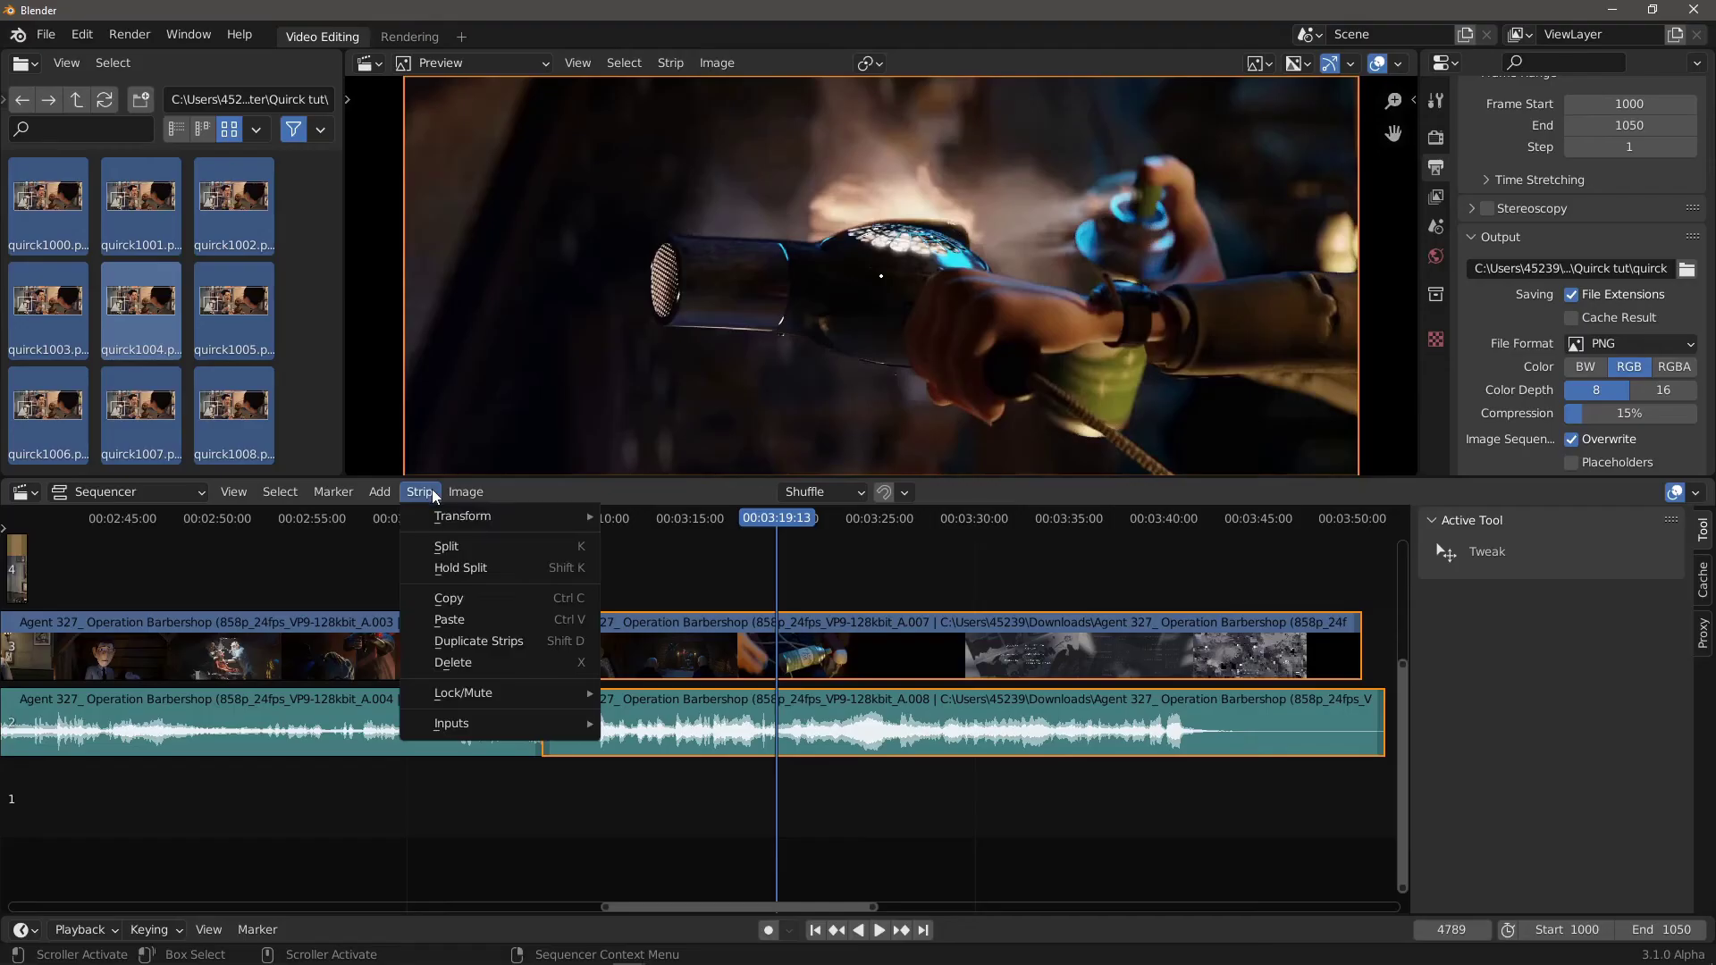
left_click(472, 547)
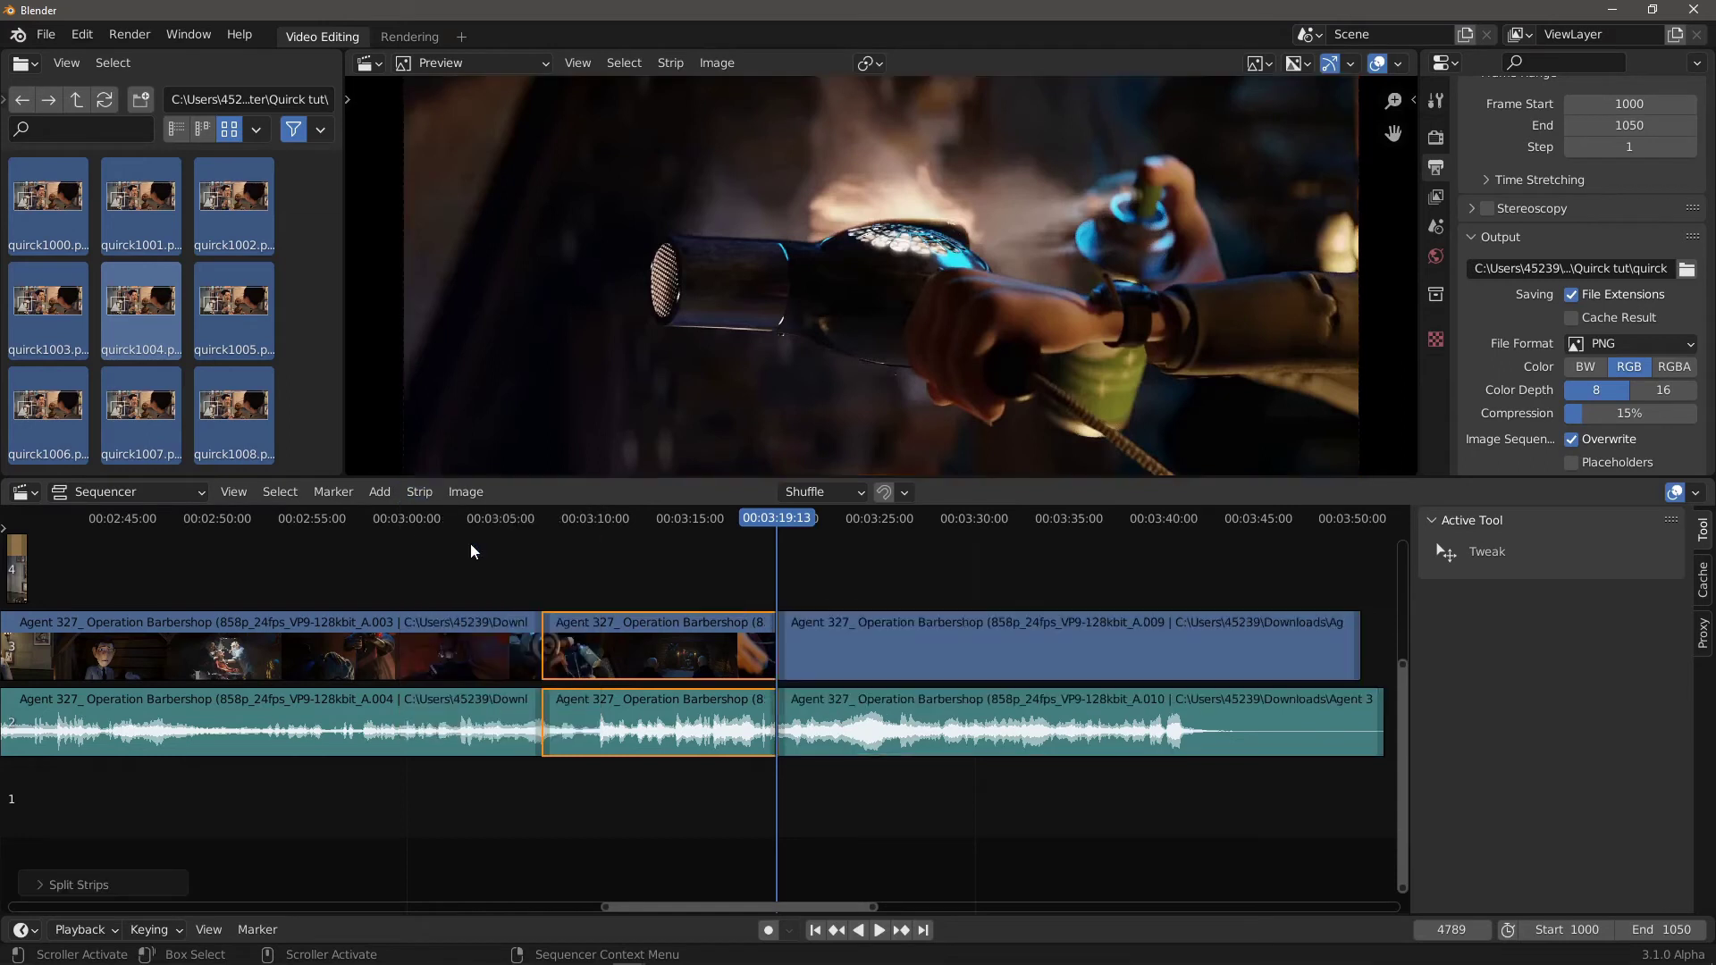
left_click(1032, 525)
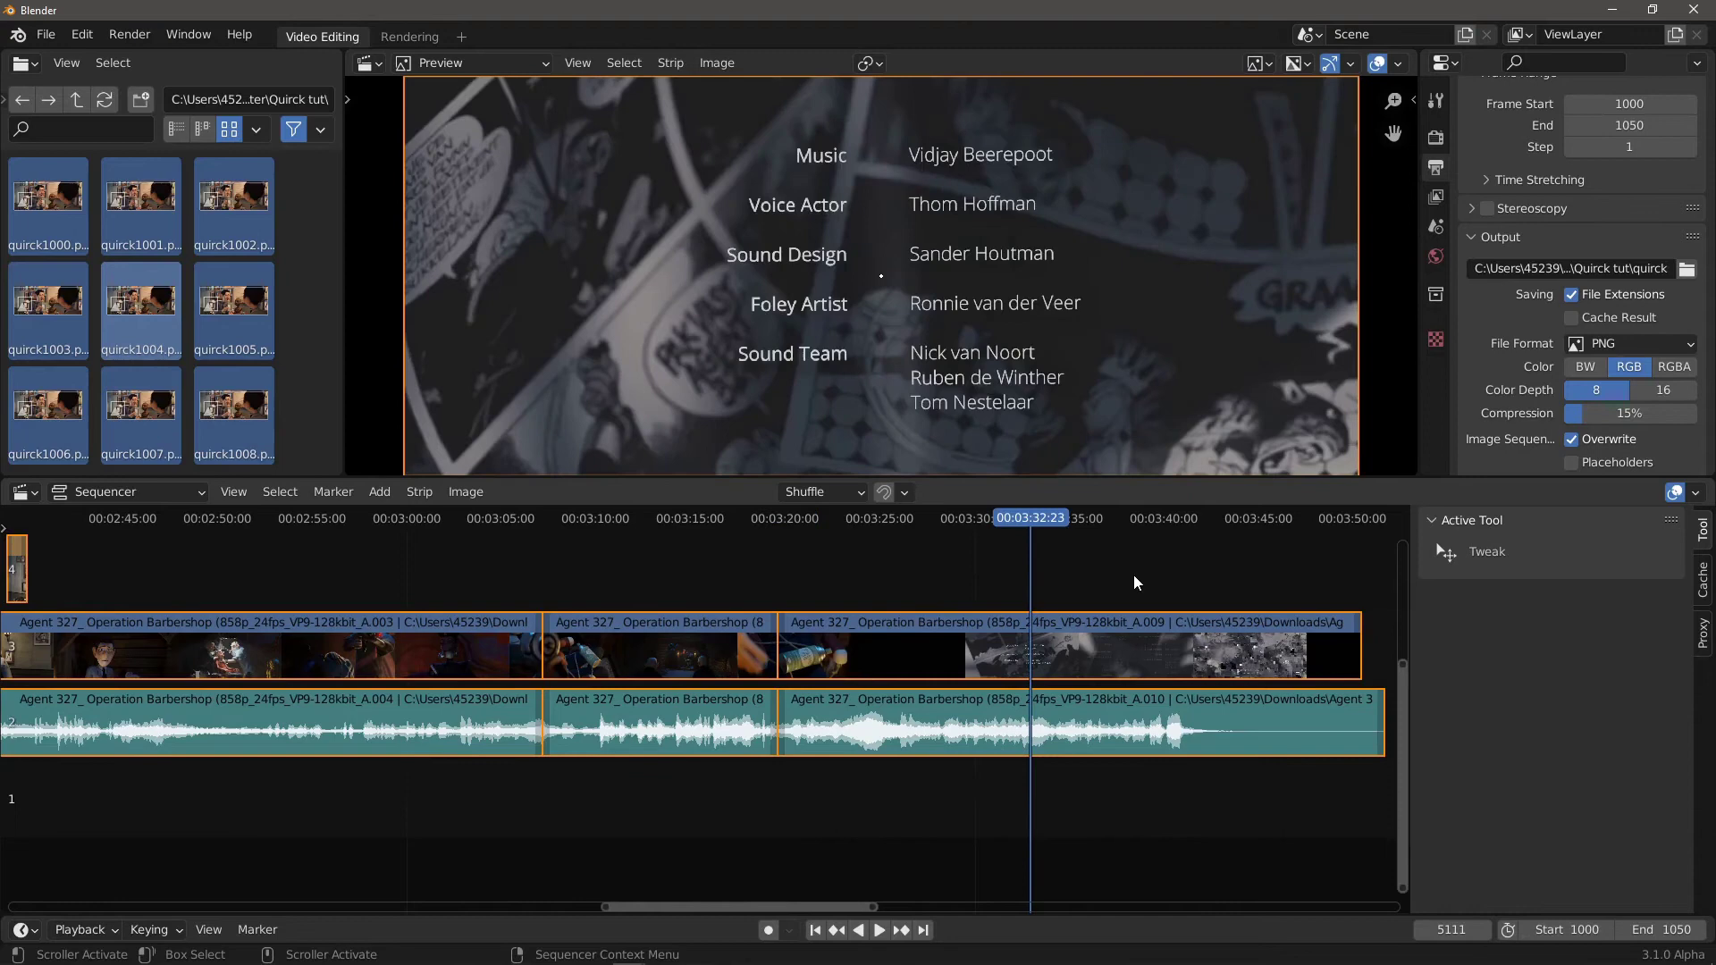
key("k")
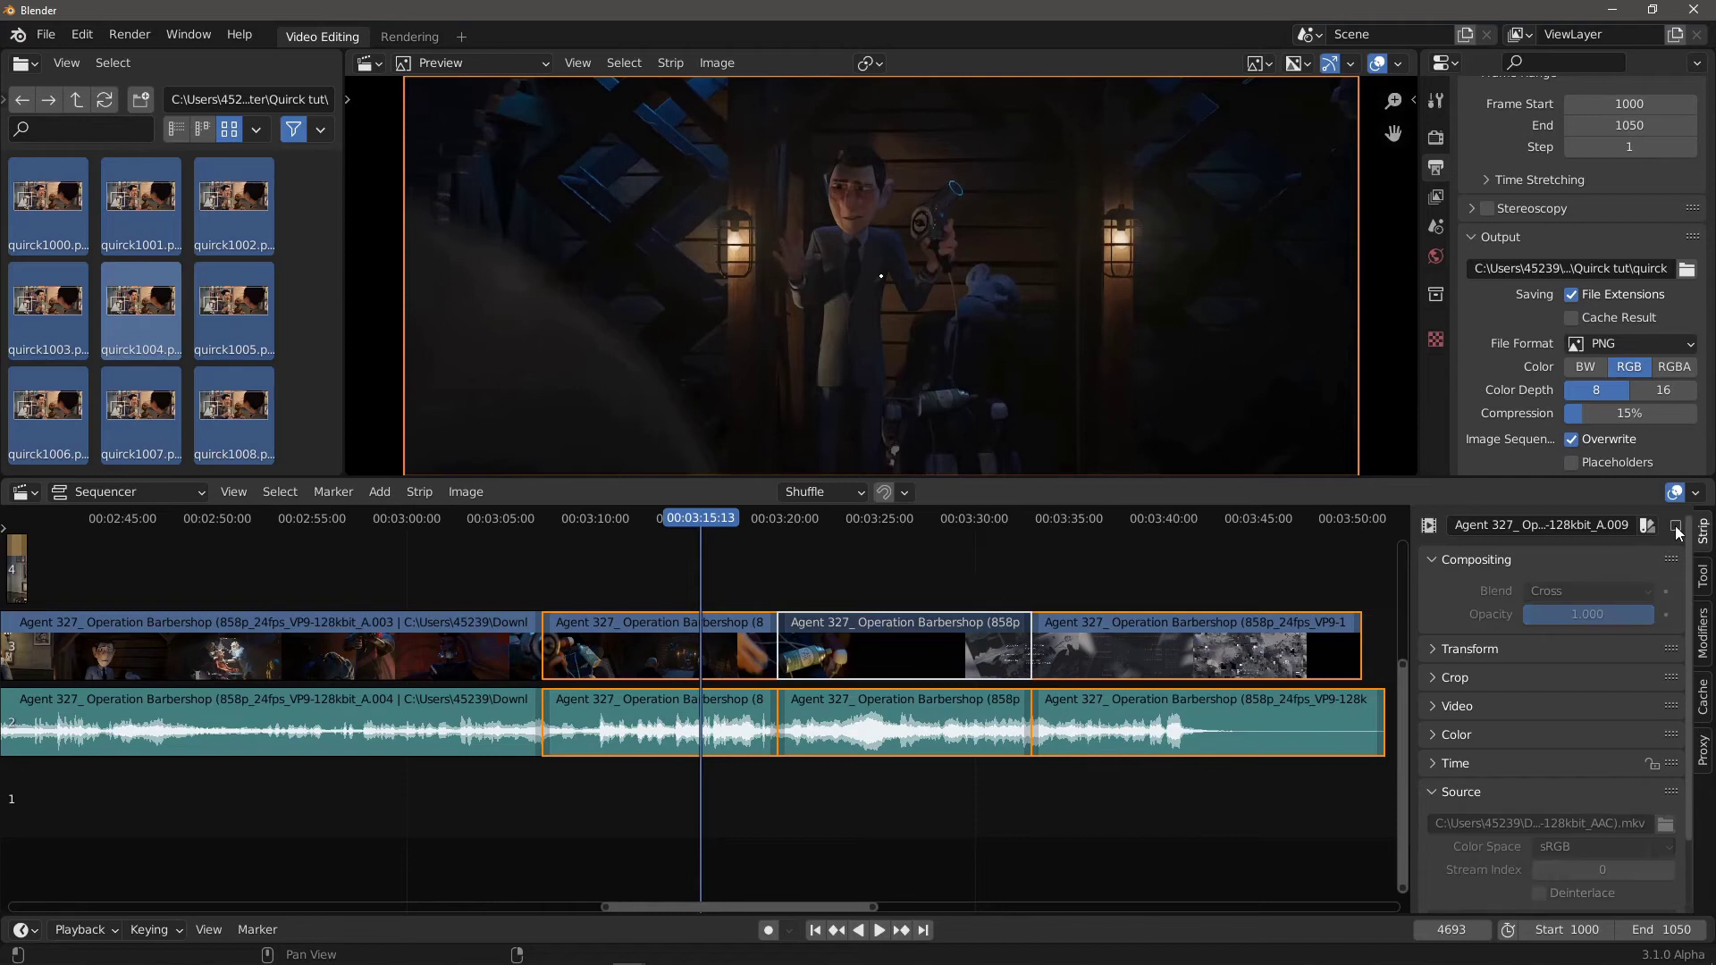
Step: Toggle the .009 strip's mute off and on, then copy its unmuted state to all selected strips
left_click(1676, 527)
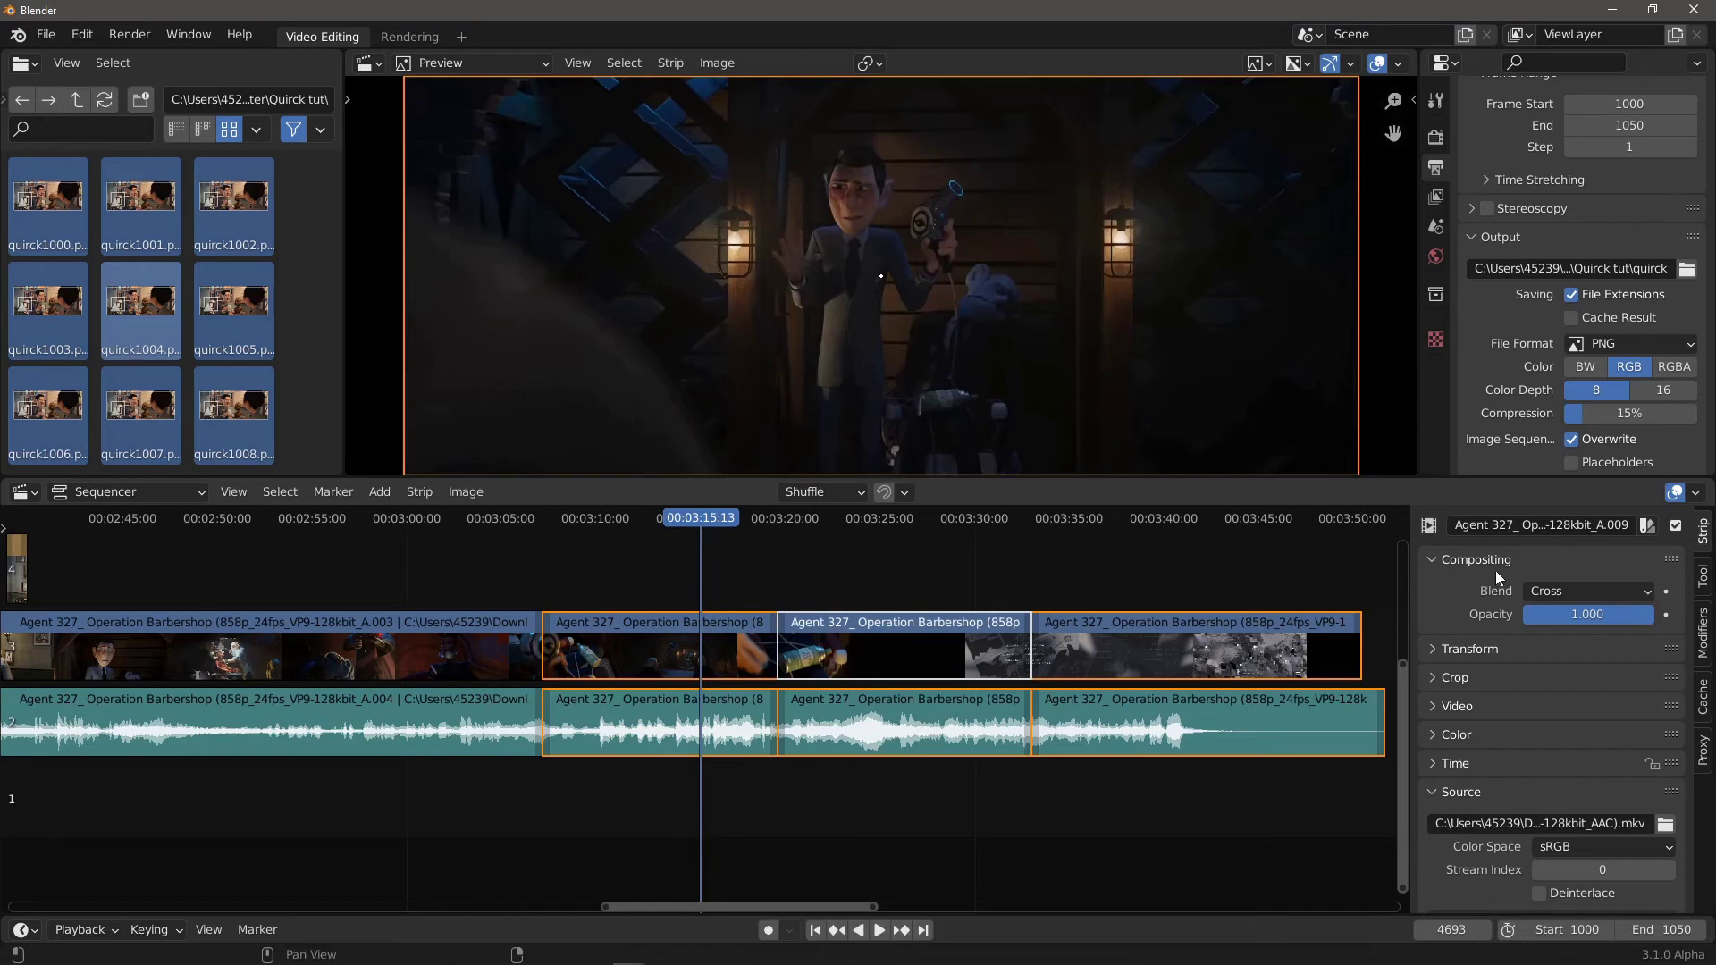
left_click(1676, 526)
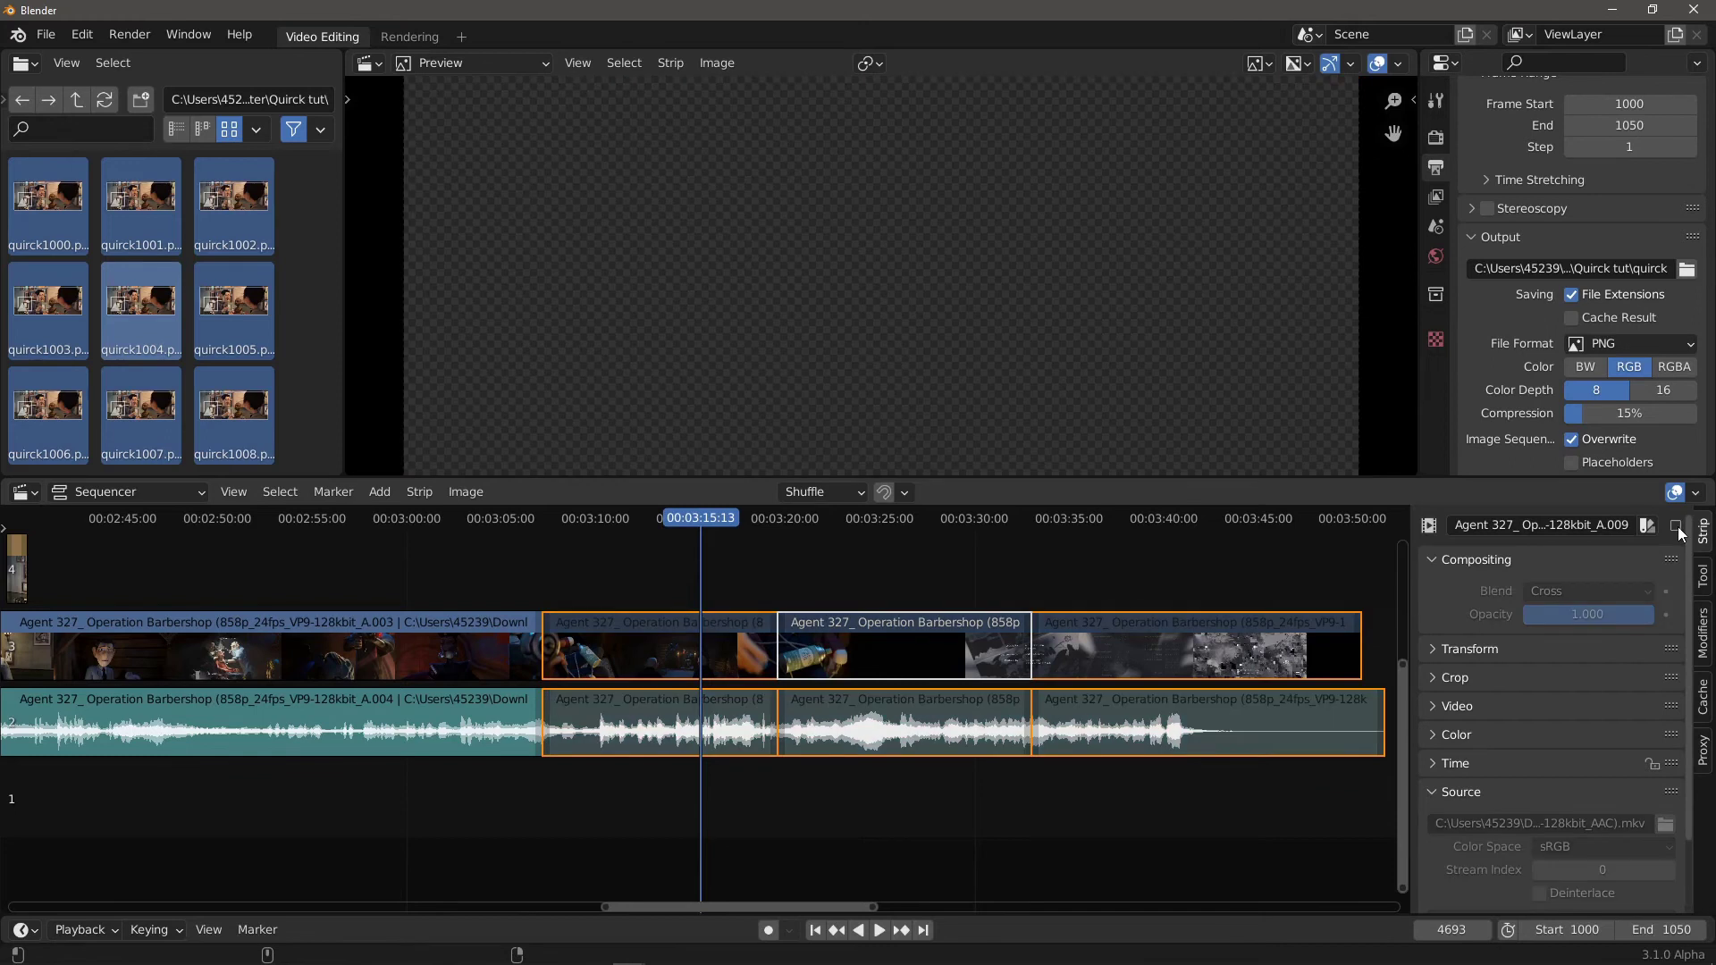
left_click(1676, 527)
left_click(1676, 527)
left_click(1675, 526)
right_click(1675, 526)
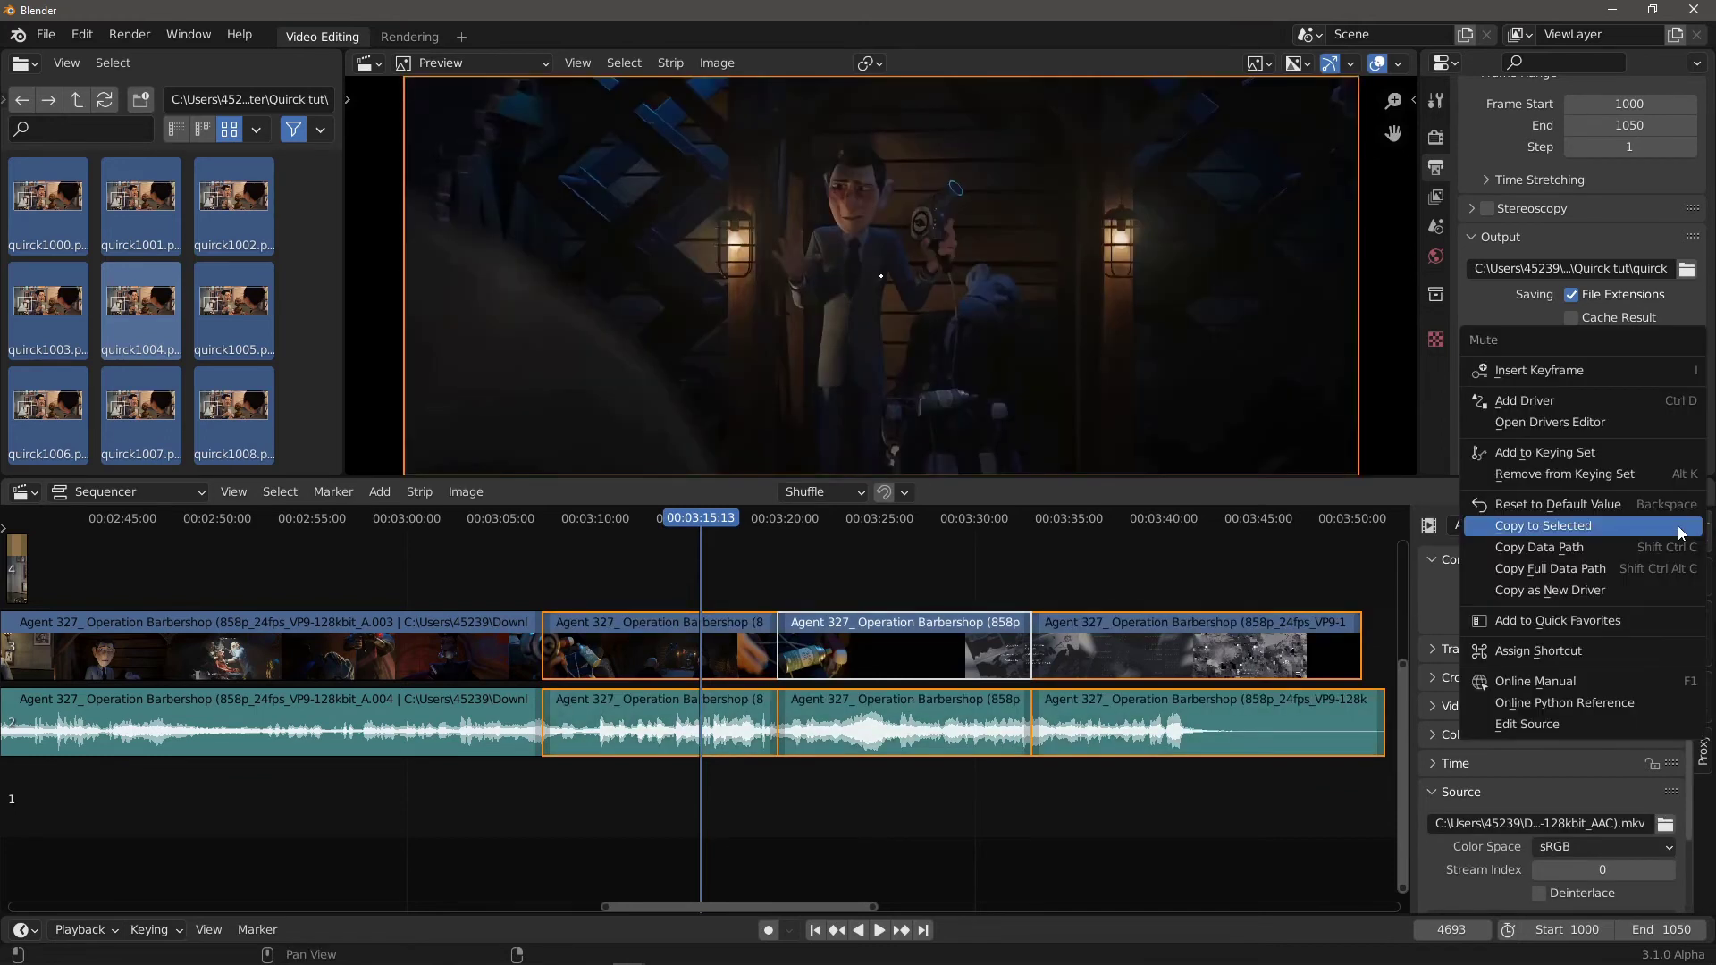
left_click(1605, 529)
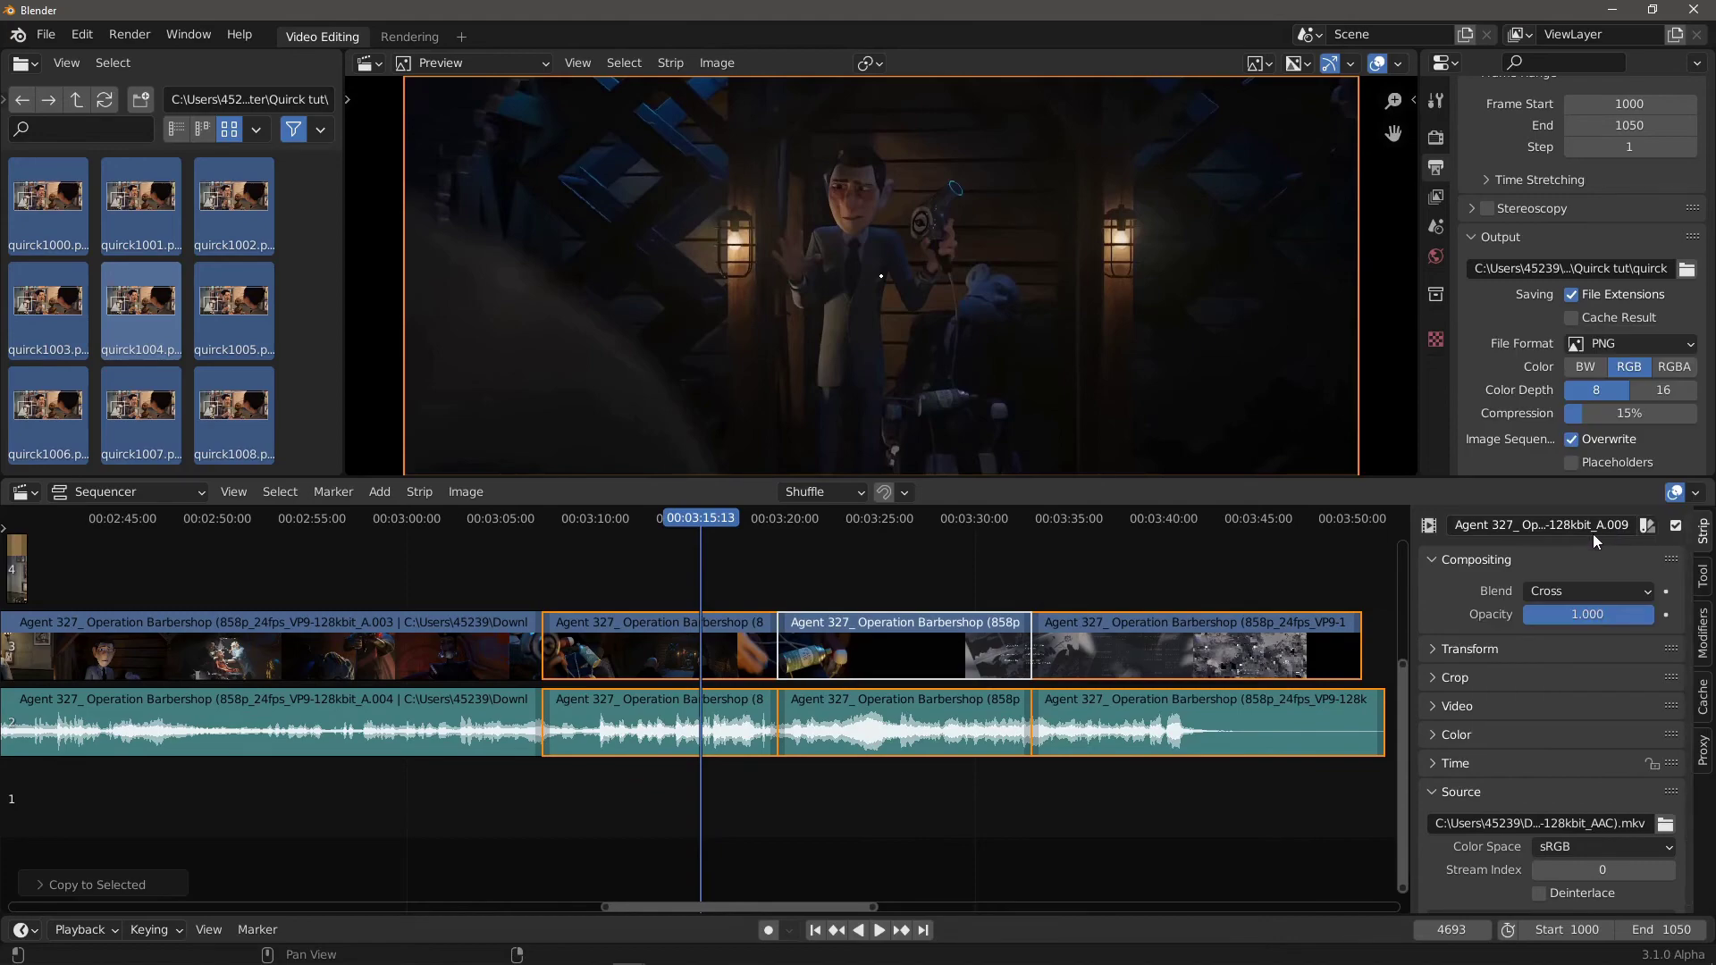
Step: Switch the output file format to FFmpeg Video and render the whole sequence as an animation
scroll(1531, 206, "down", 2)
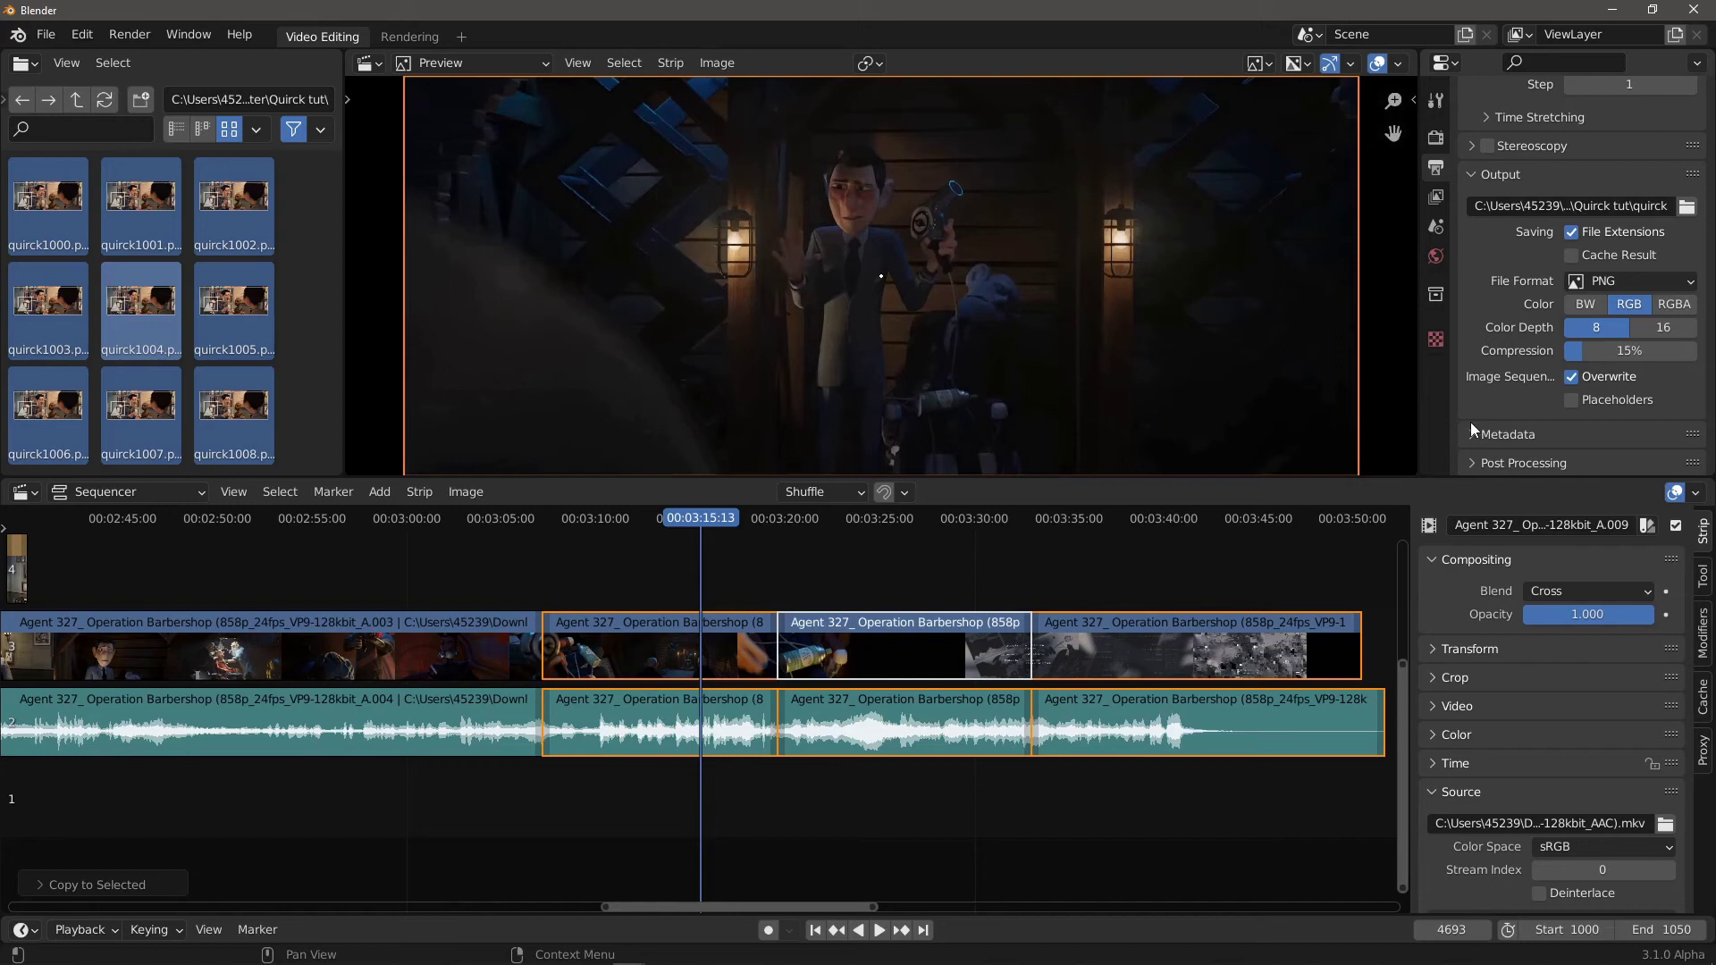
left_click(1644, 281)
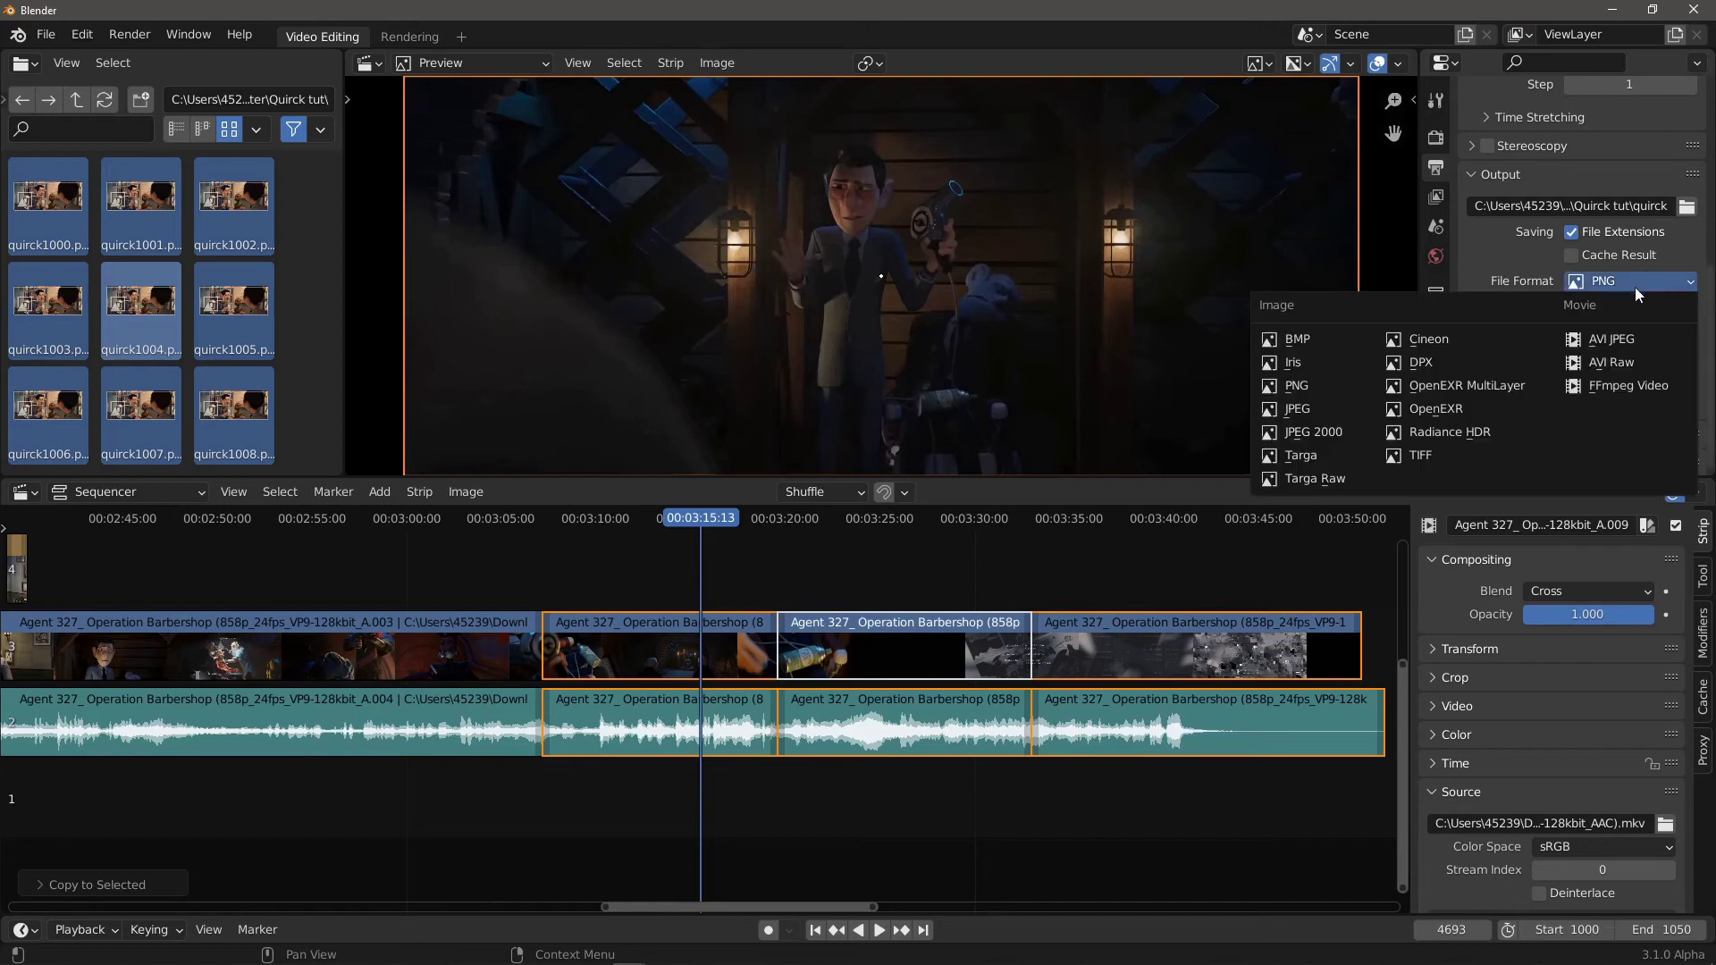
left_click(1605, 380)
left_click(237, 491)
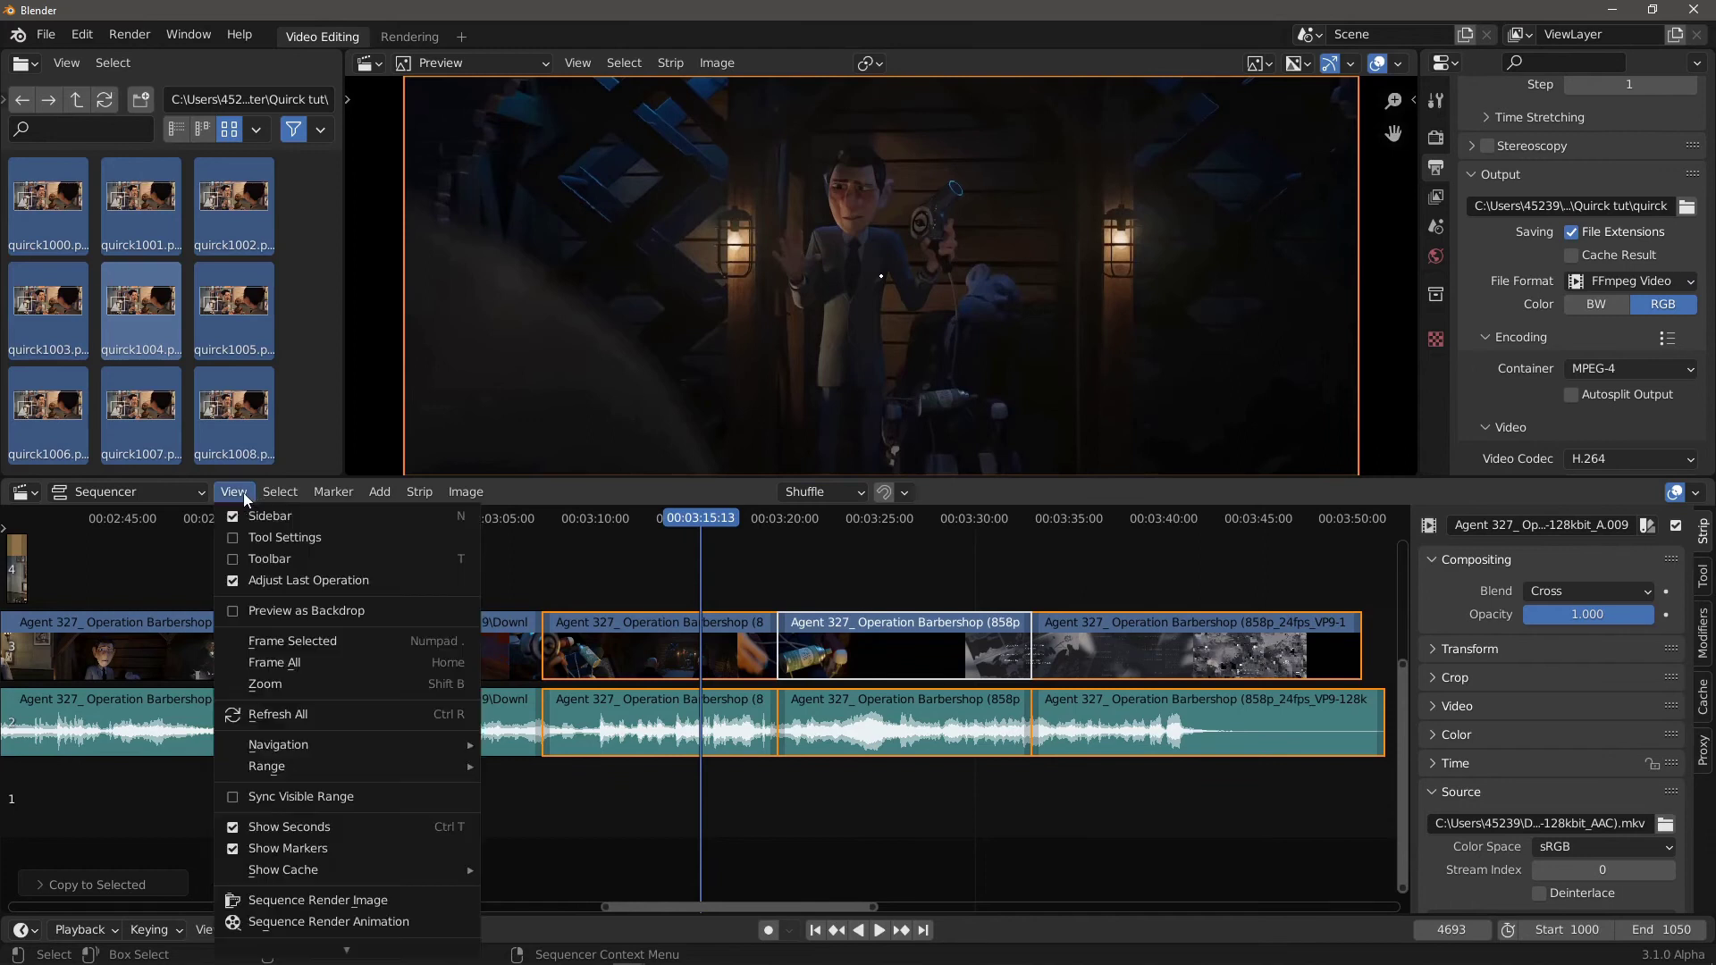
left_click(365, 921)
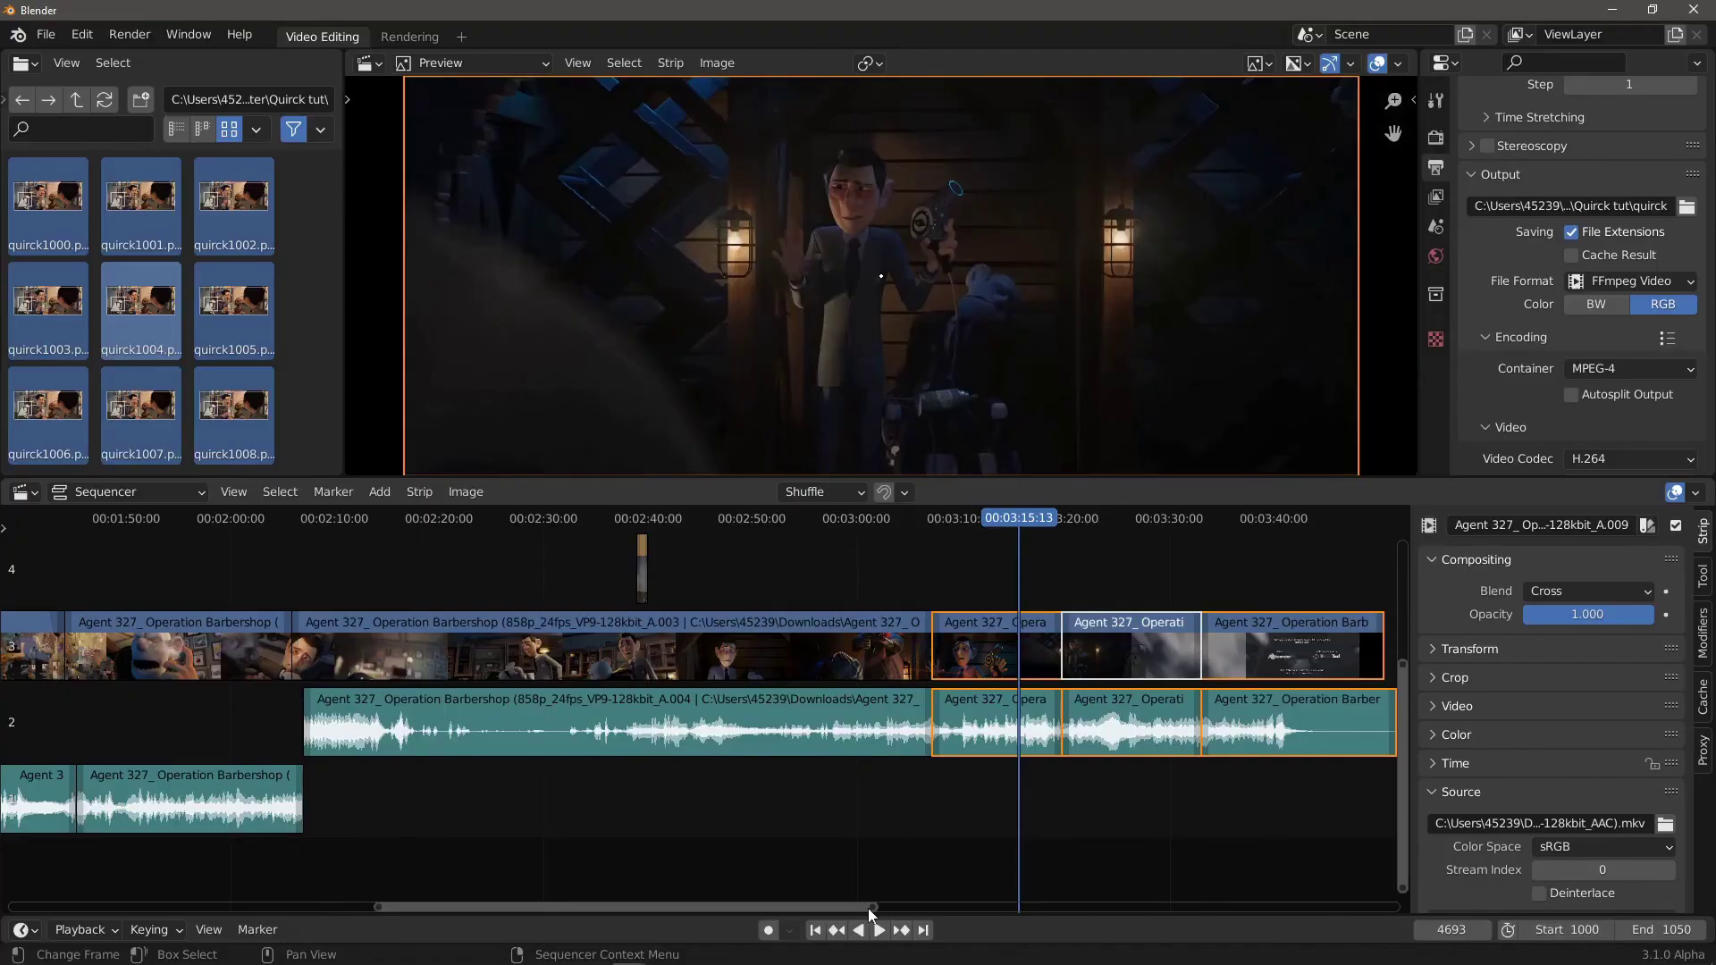
Step: Save a copy of the project with the file name incremented to untitled1.blend
left_click_drag(872, 908, 913, 909)
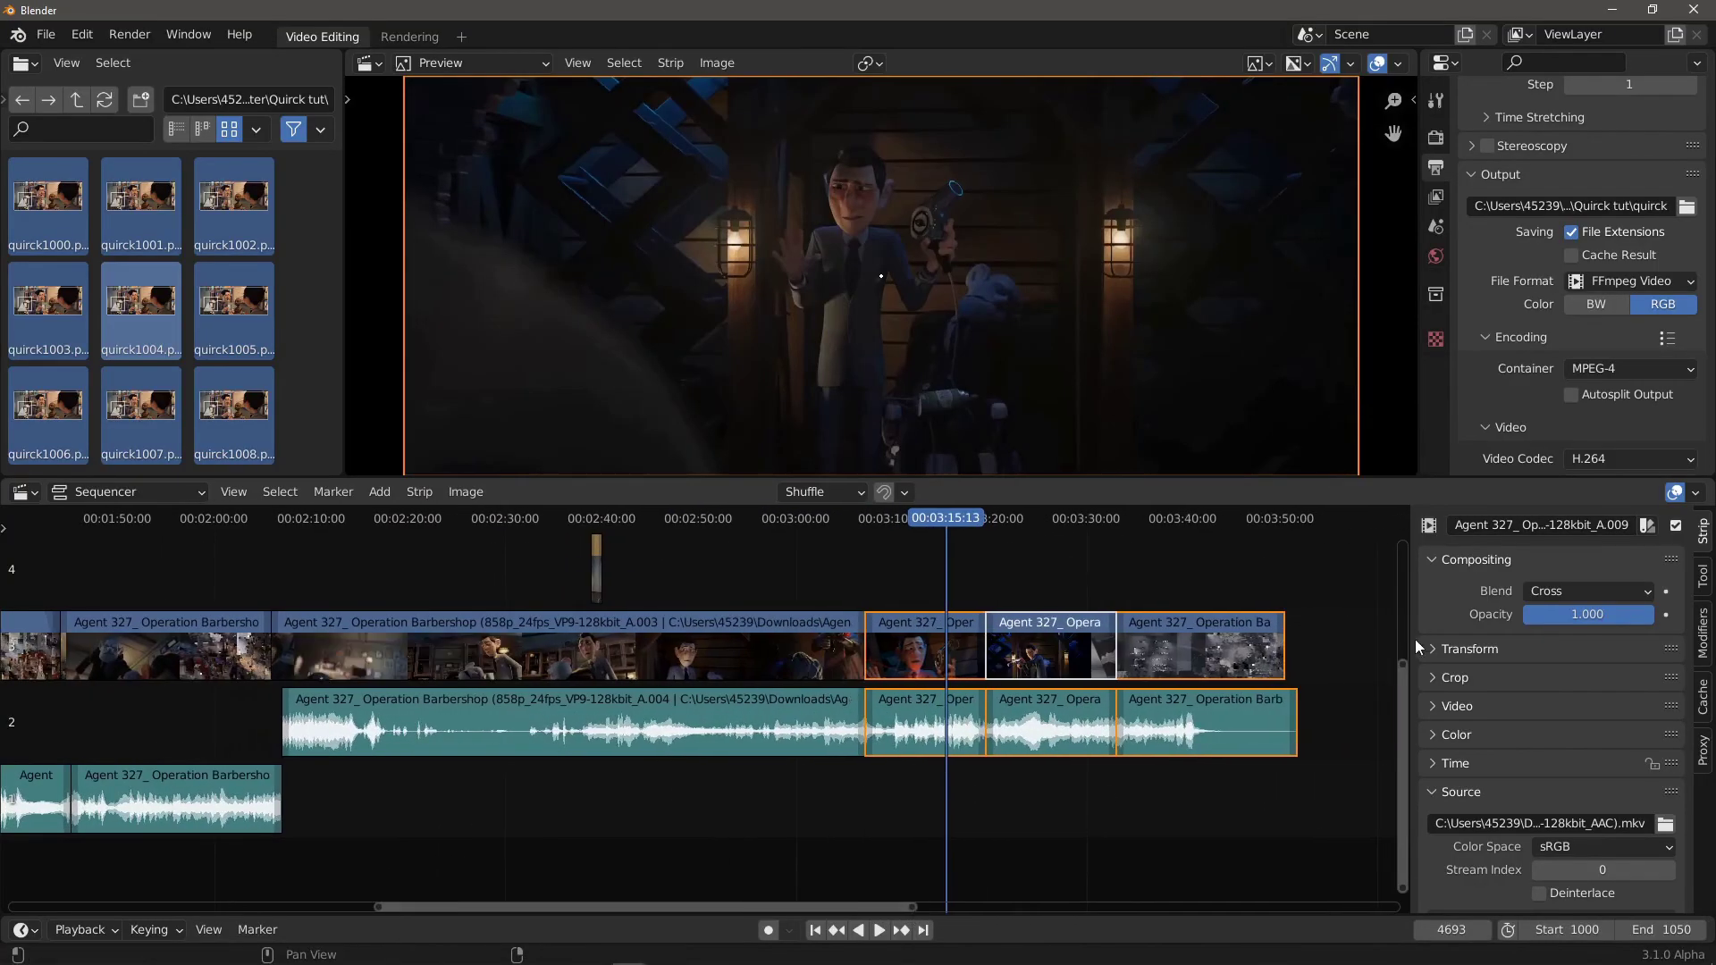
left_click_drag(1402, 665, 1398, 506)
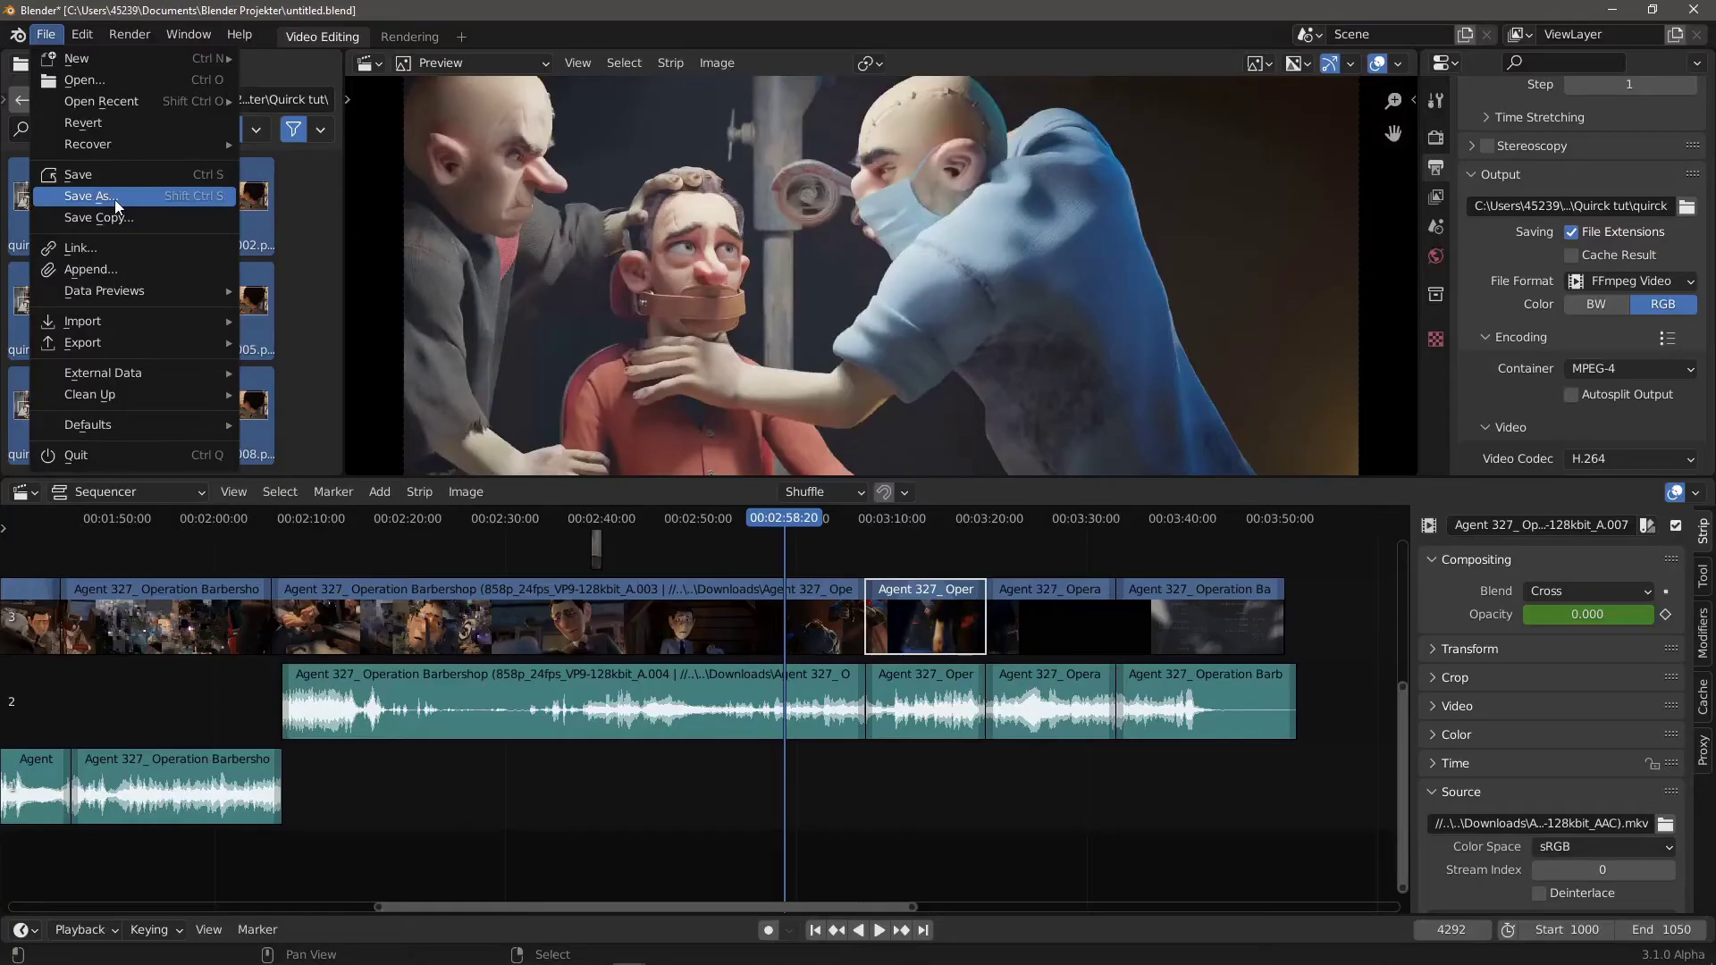
left_click(114, 200)
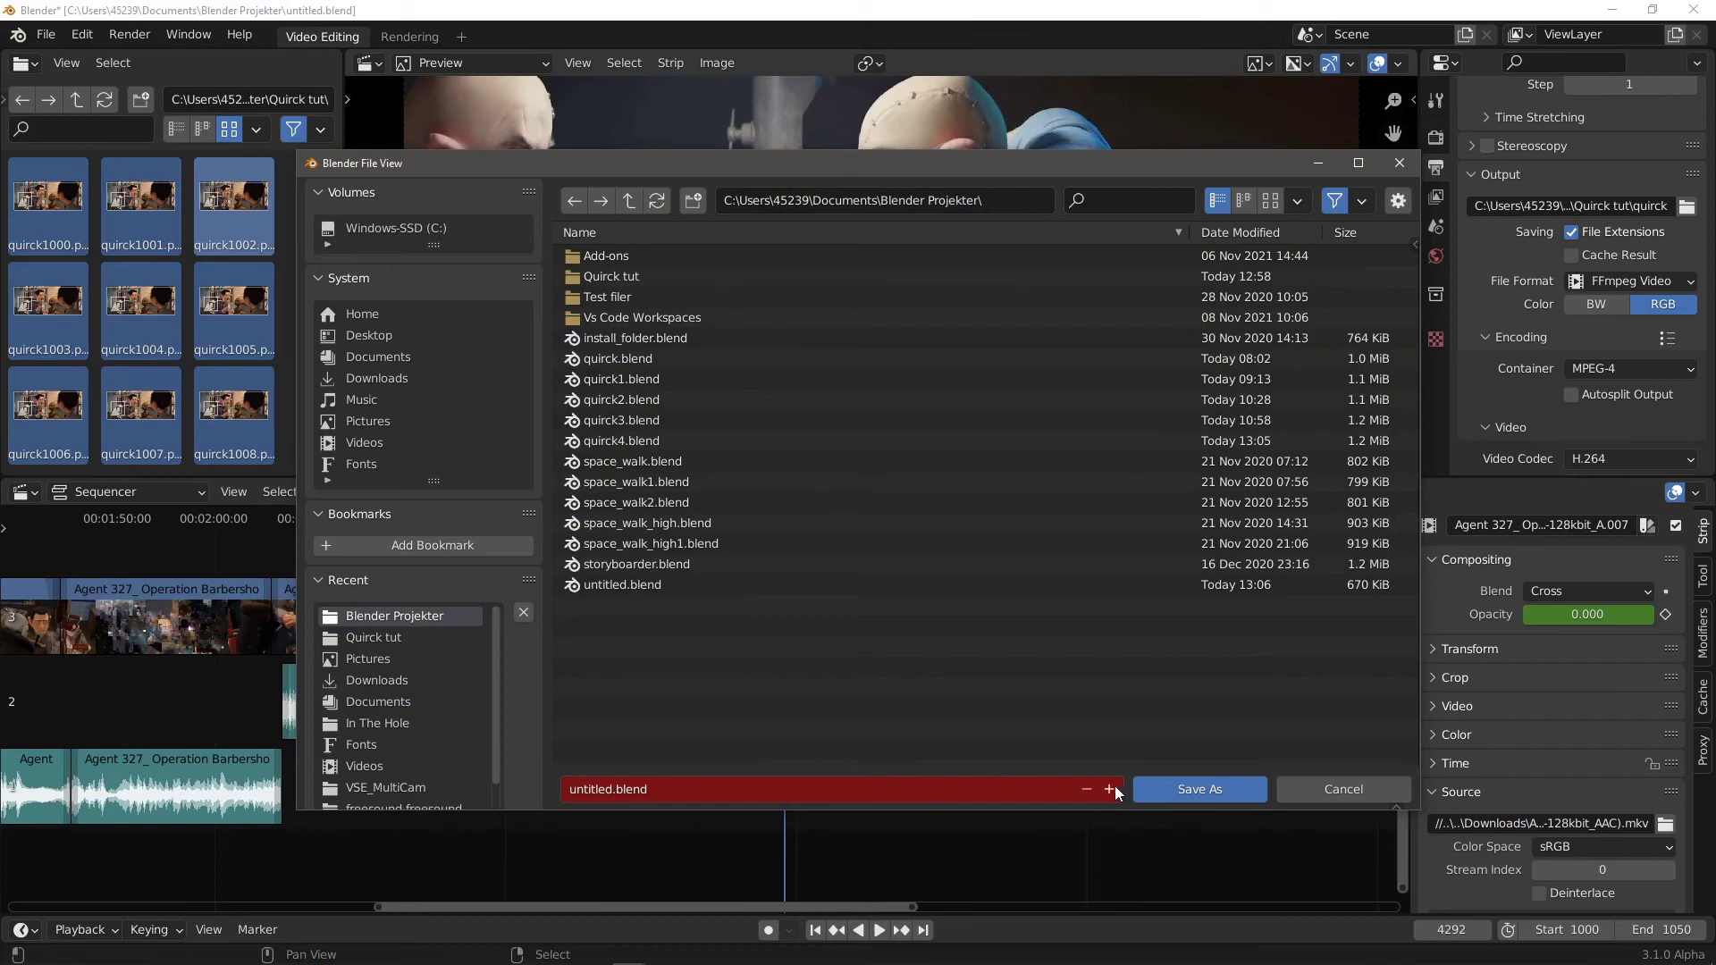
left_click(1109, 790)
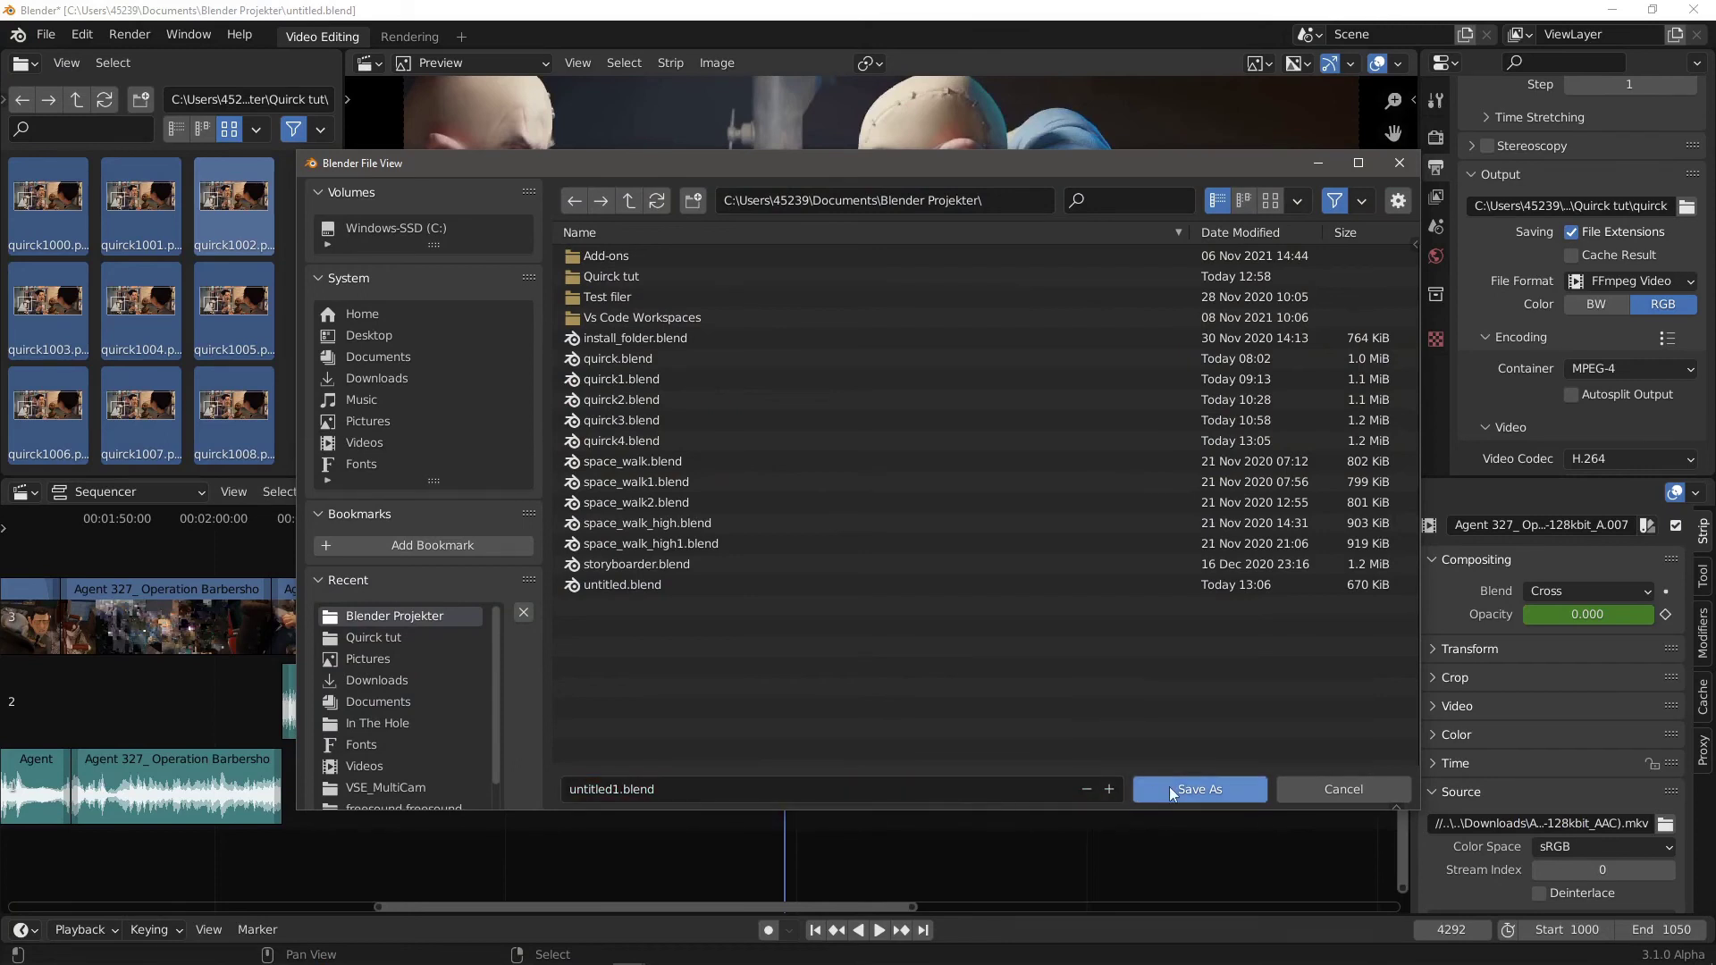
left_click(1192, 788)
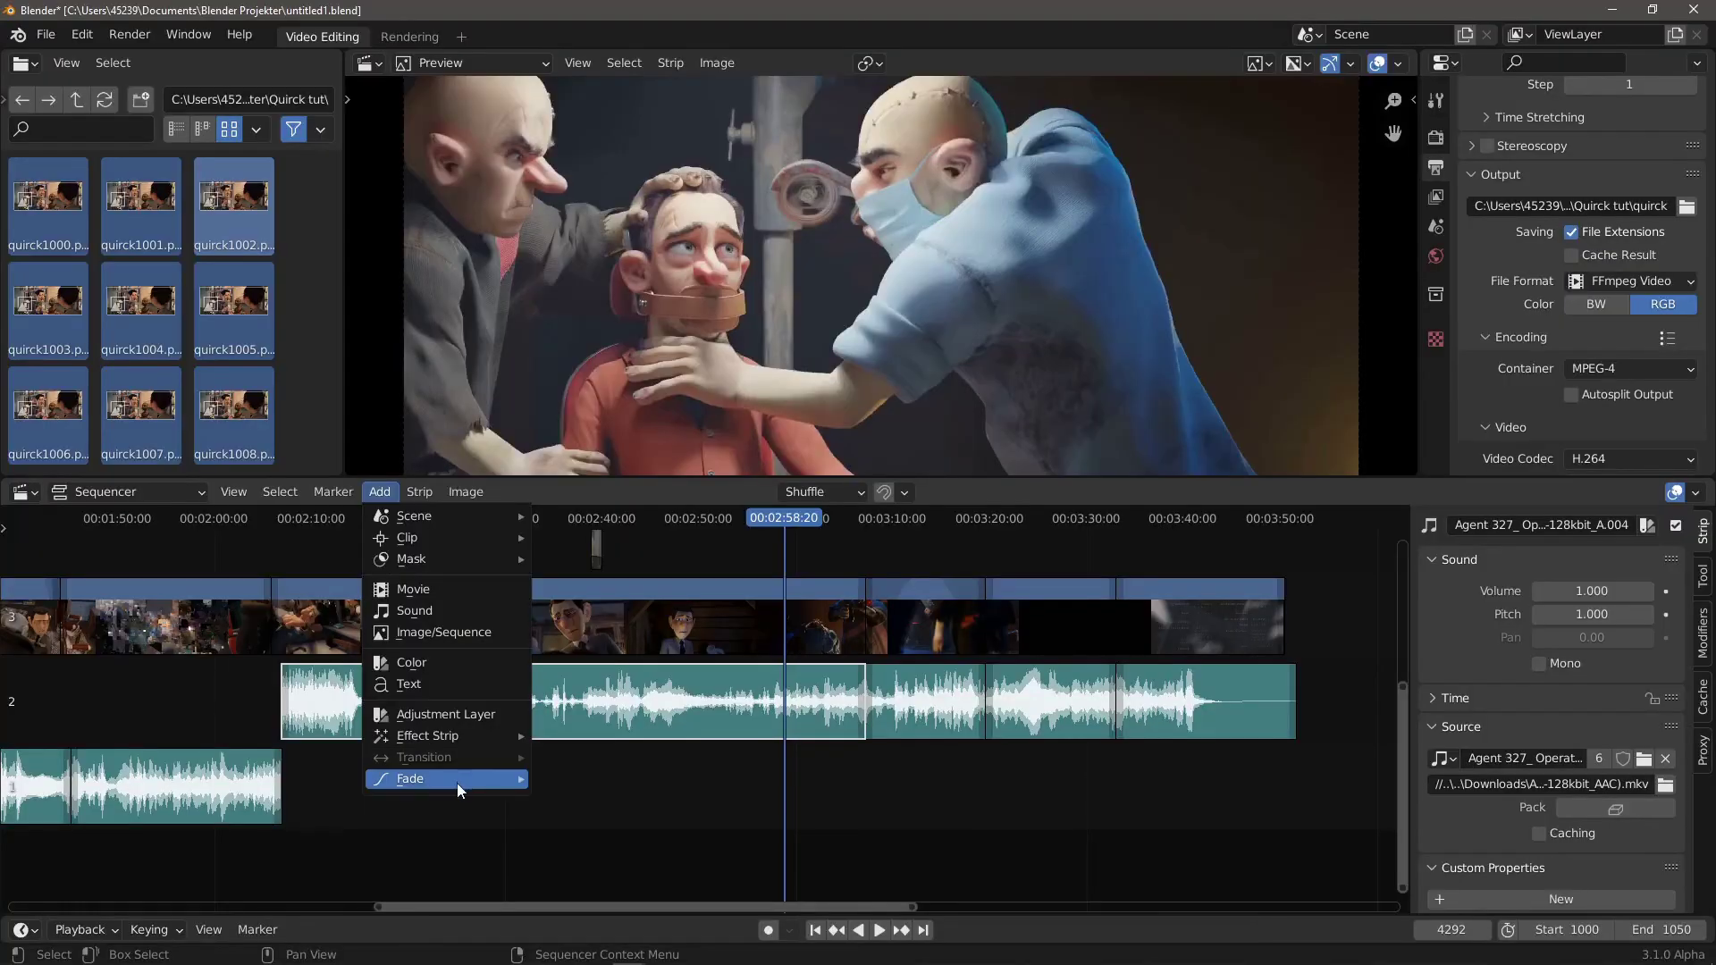
Step: Add a fade in and out to the channel-2 audio strip and slightly shorten the fade duration
mouse_move(457, 783)
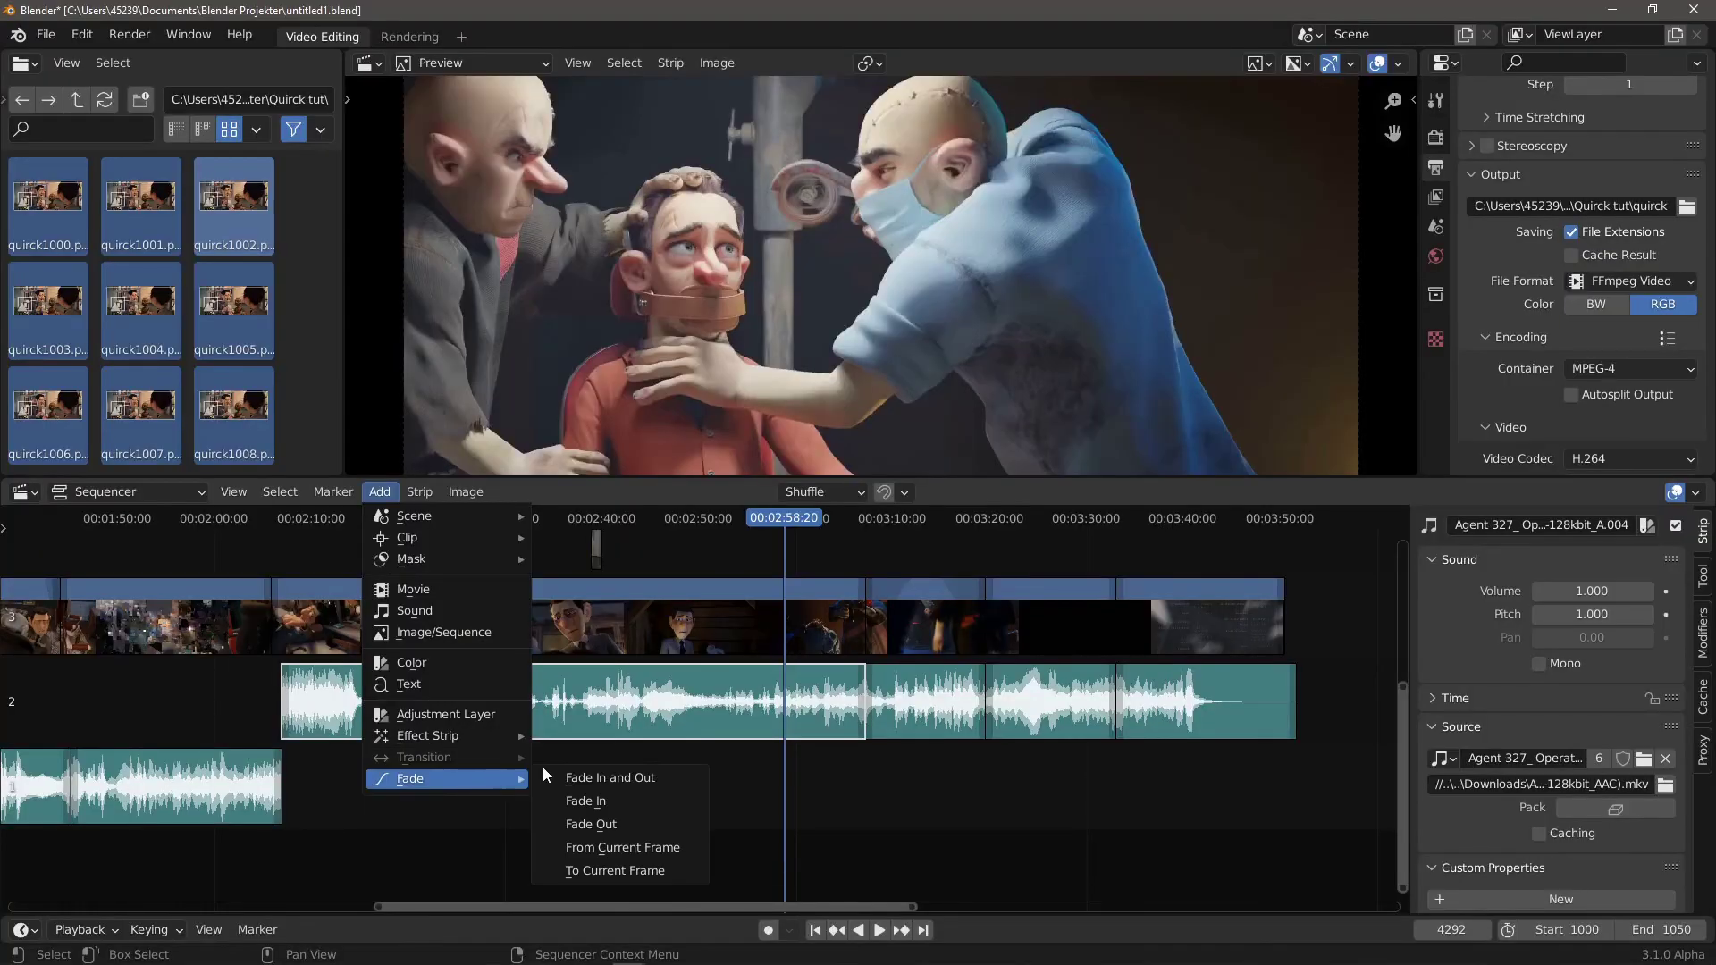
left_click(578, 777)
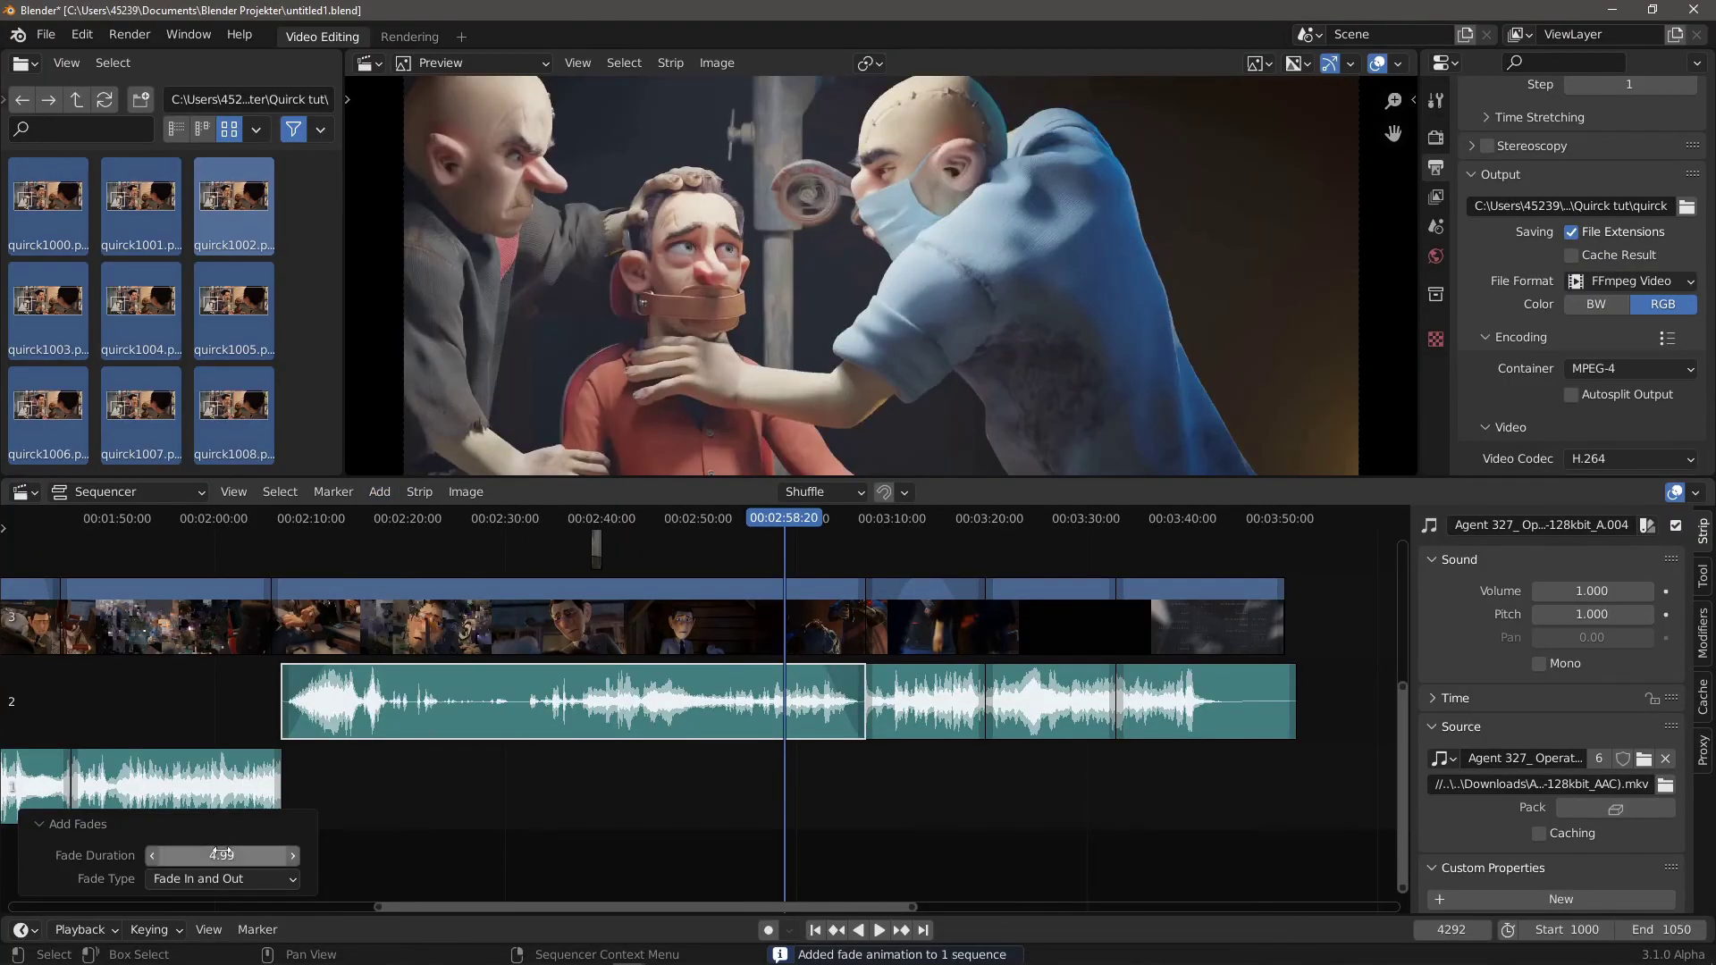
left_click_drag(224, 856, 361, 802)
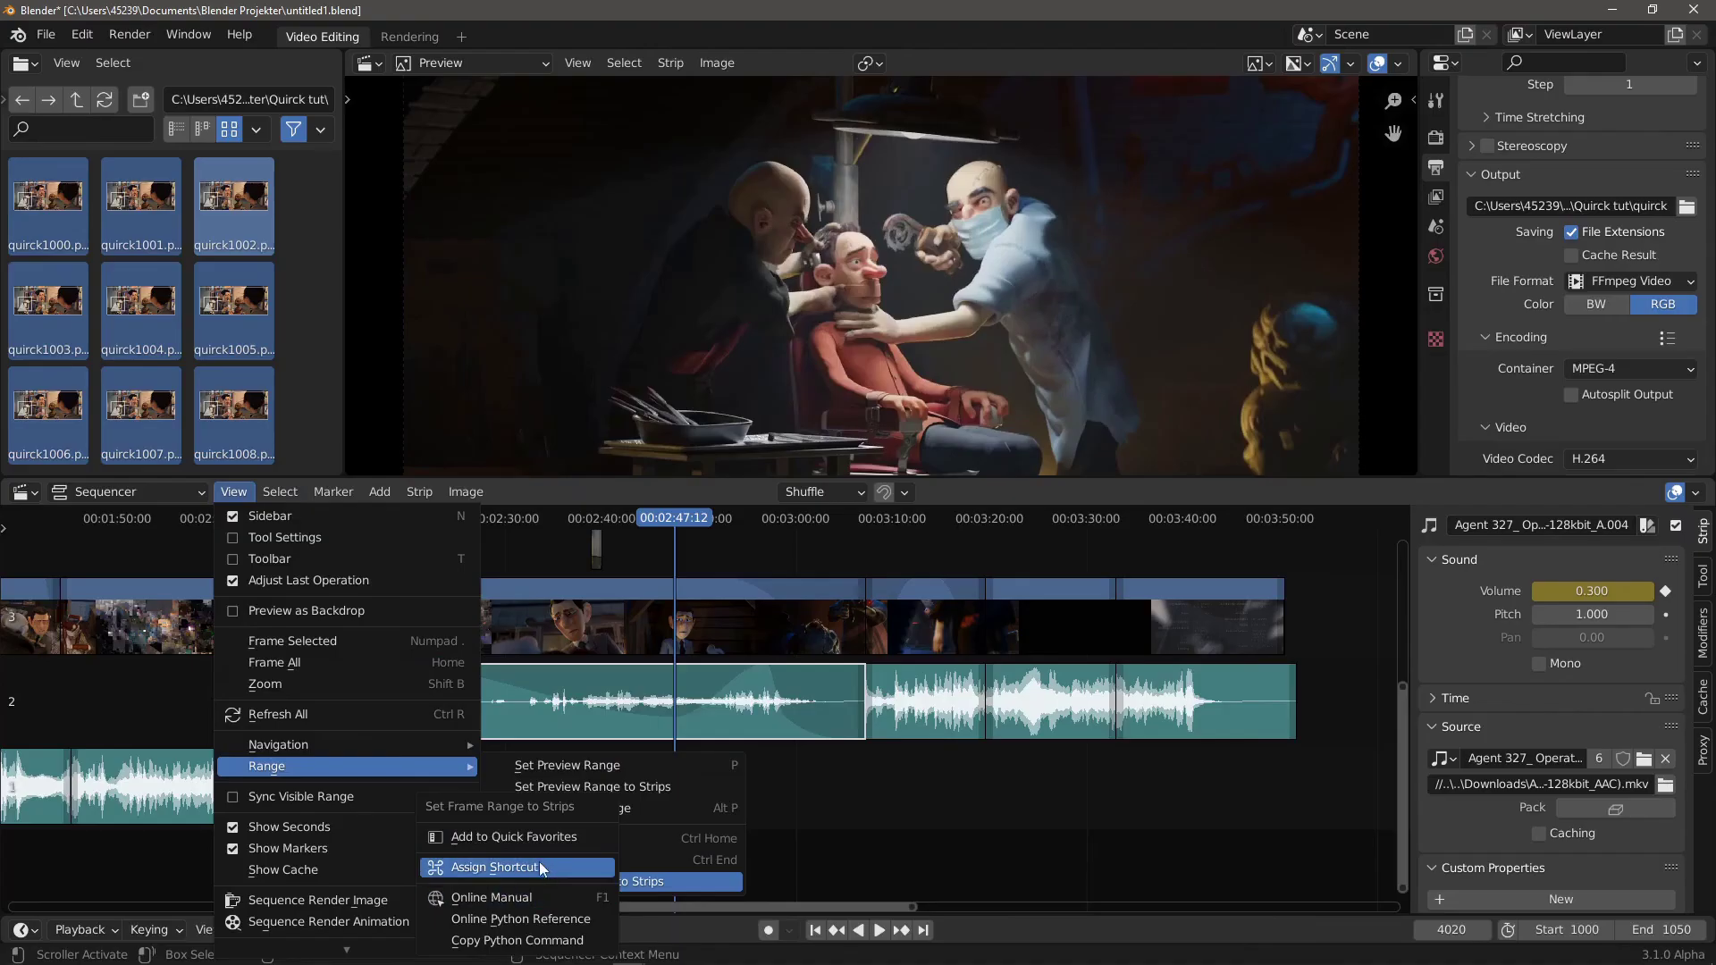
Step: Bind Y to Set Frame Range to Strips, then show the Keymap page of Preferences
left_click(538, 863)
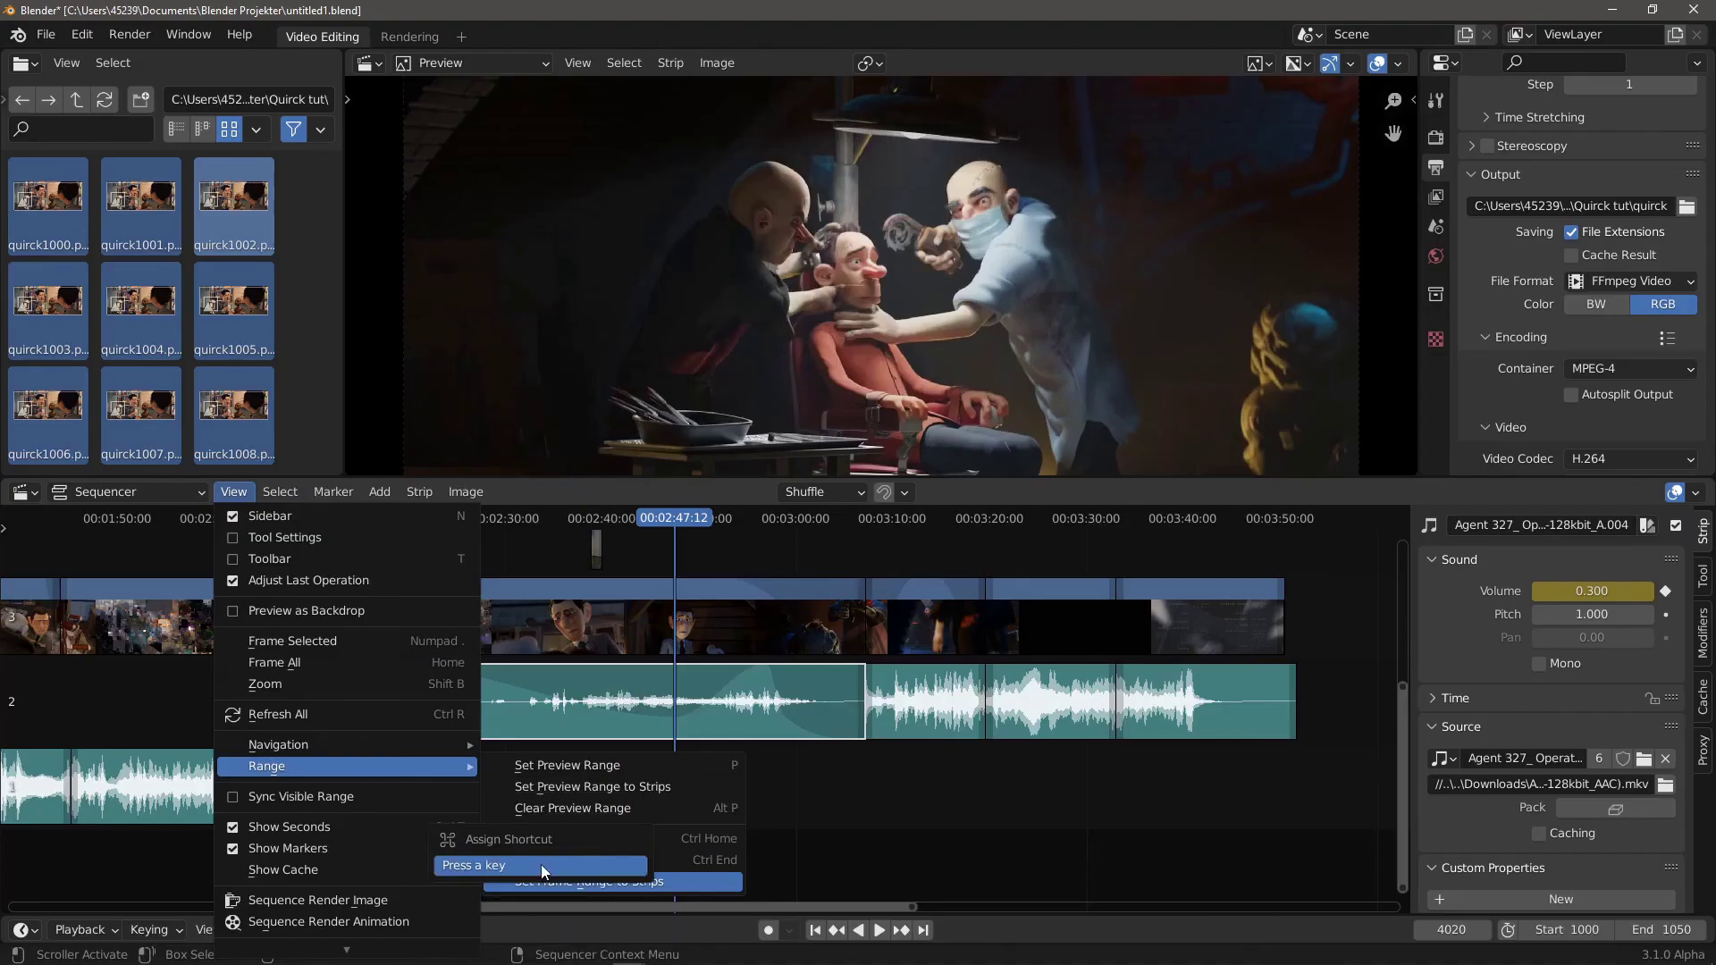
key("y")
left_click(157, 356)
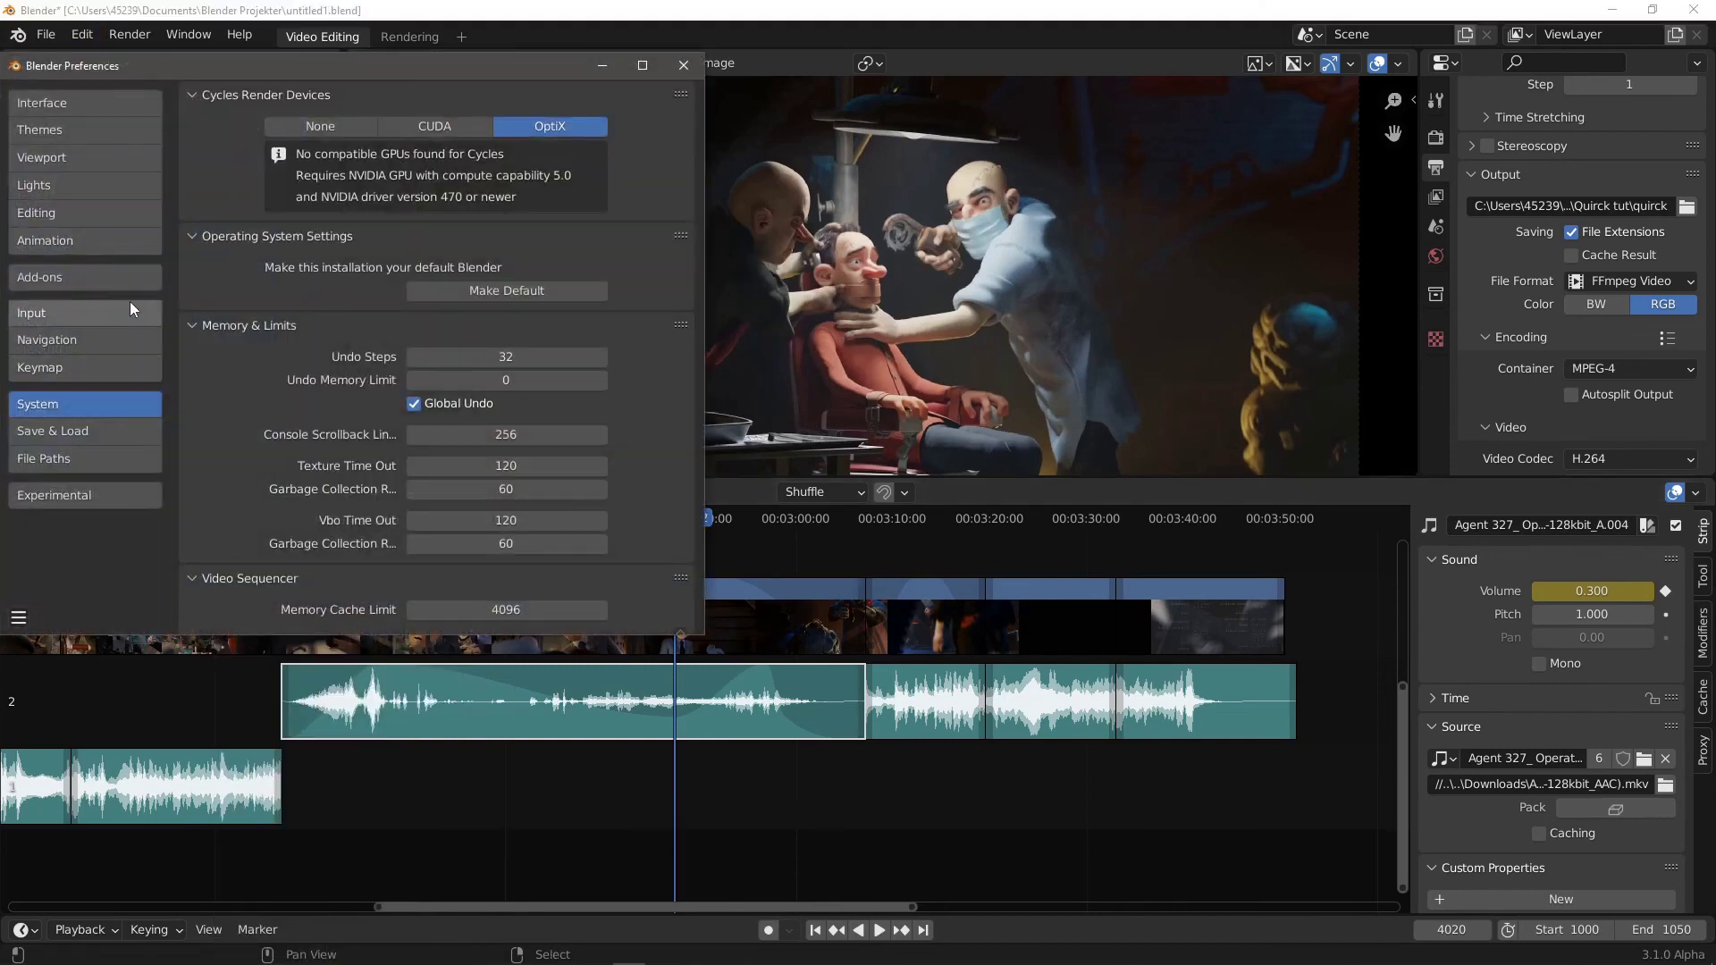
left_click(99, 368)
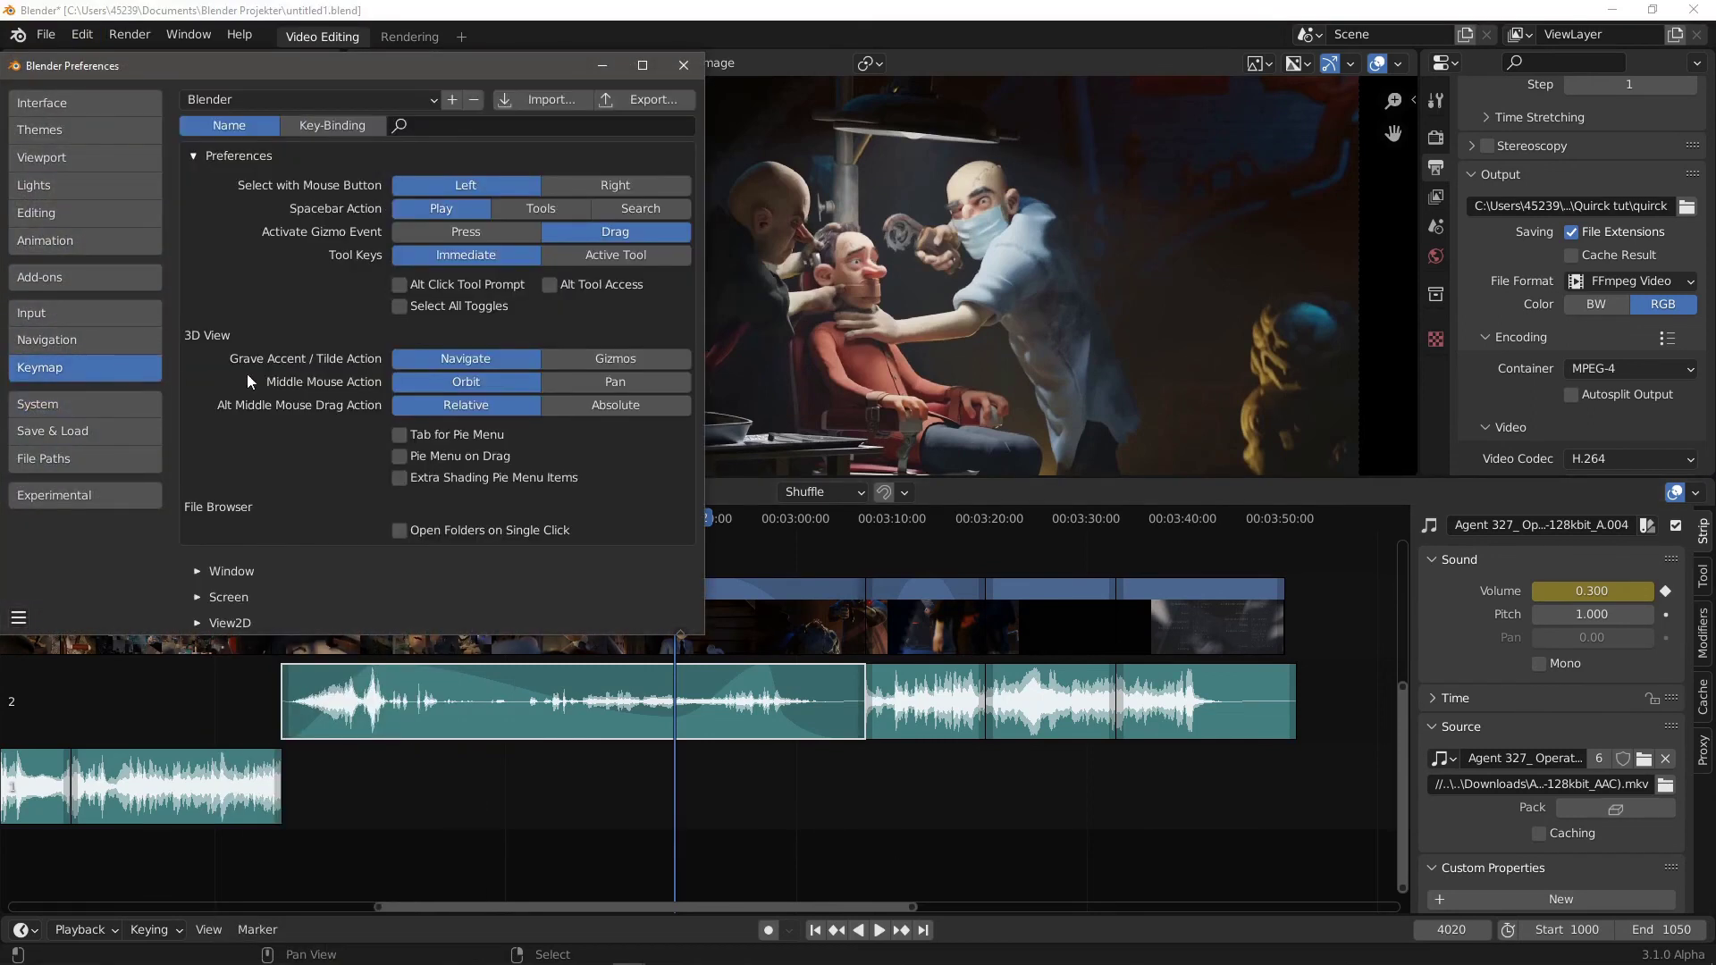
left_click(197, 156)
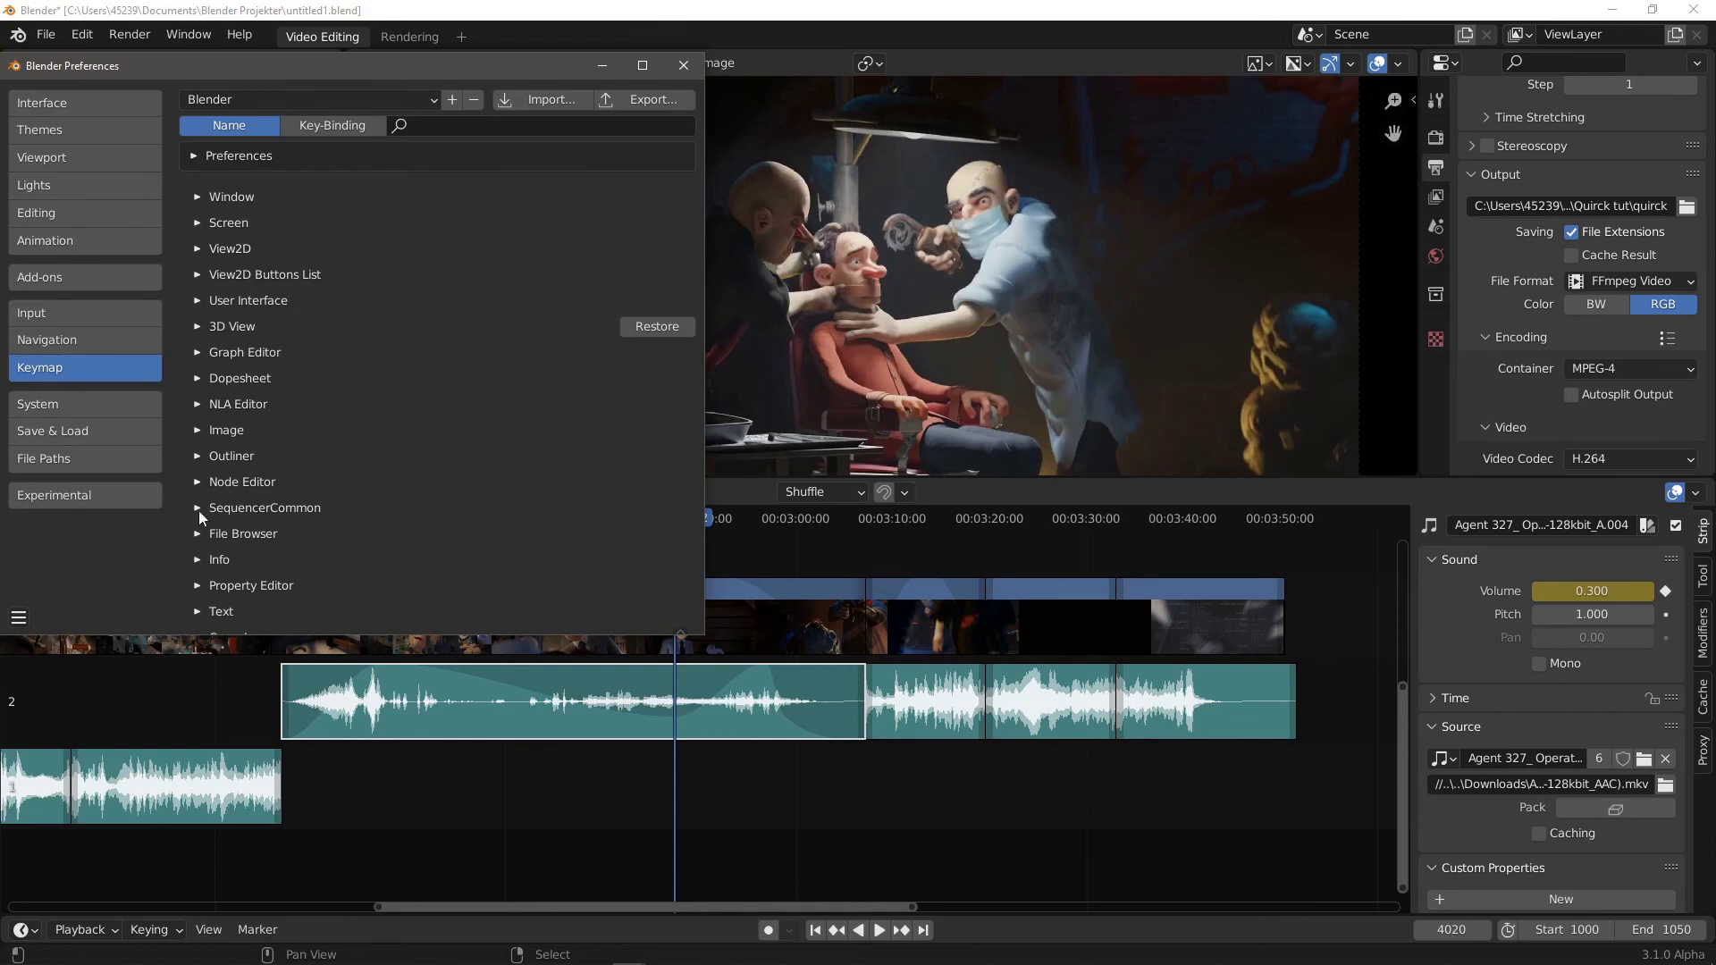
left_click(18, 617)
mouse_move(664, 958)
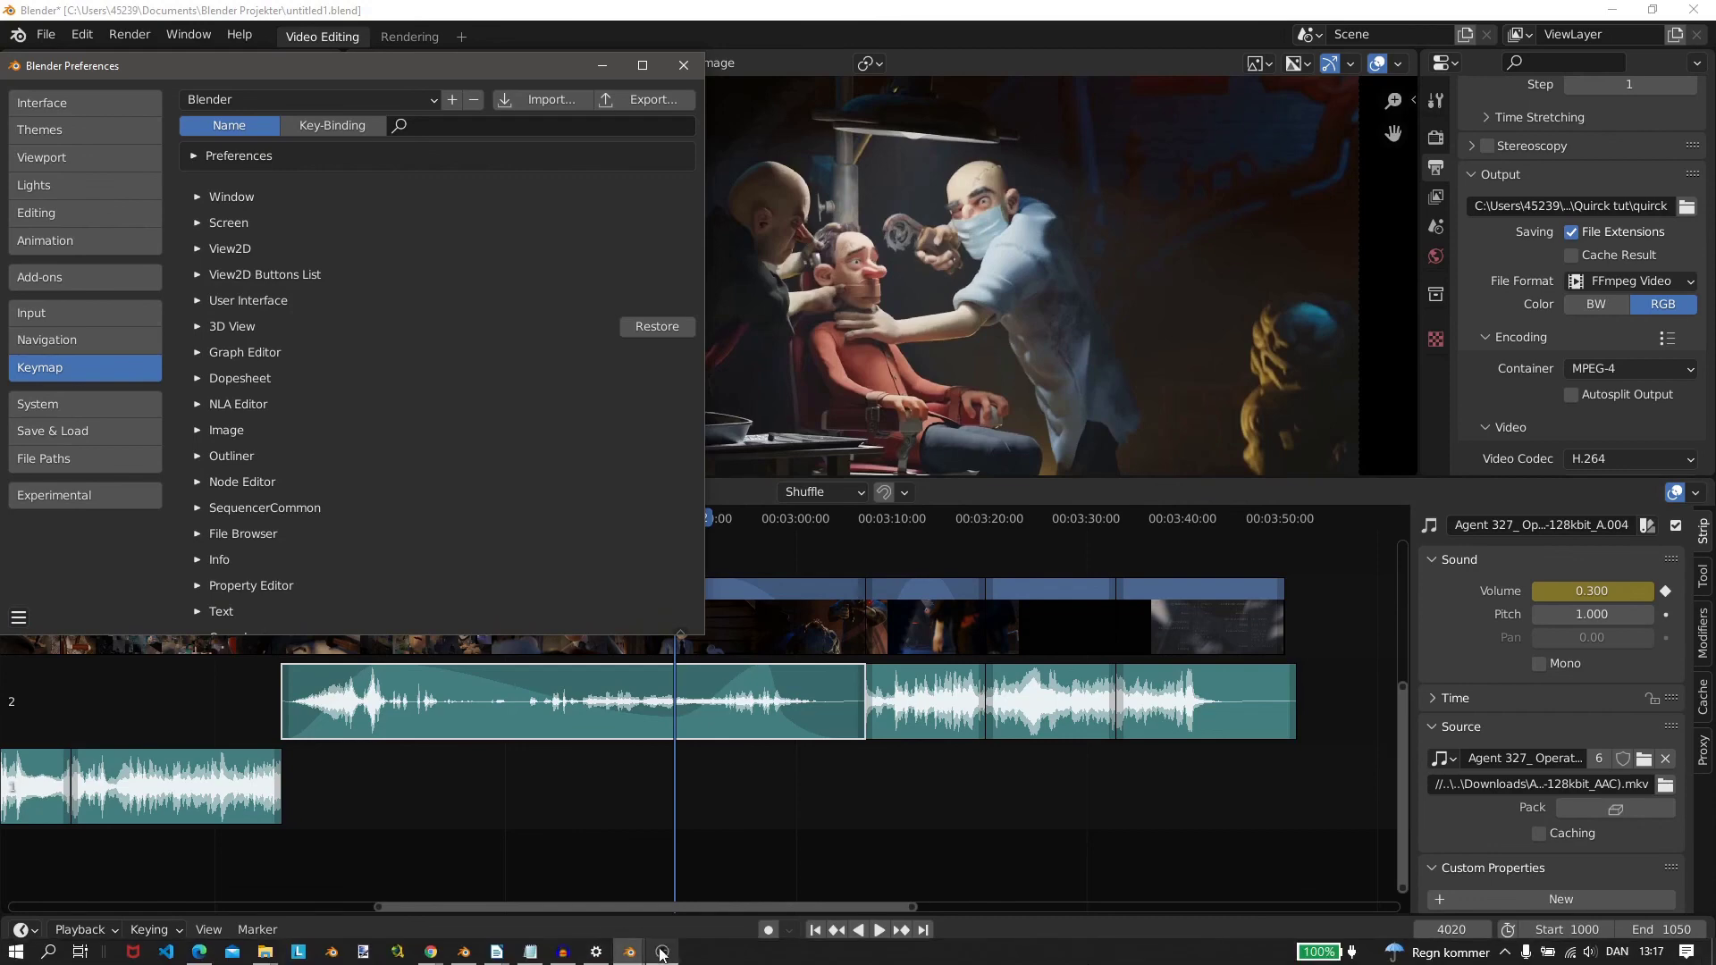